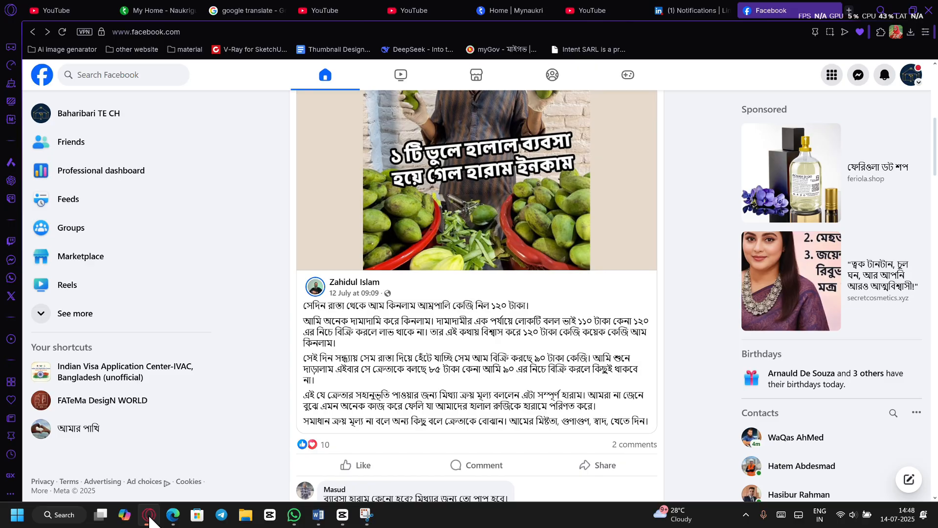
# Step: Open Canva in a new browser tab and open the recent Travel poster design
pyautogui.click(849, 9)
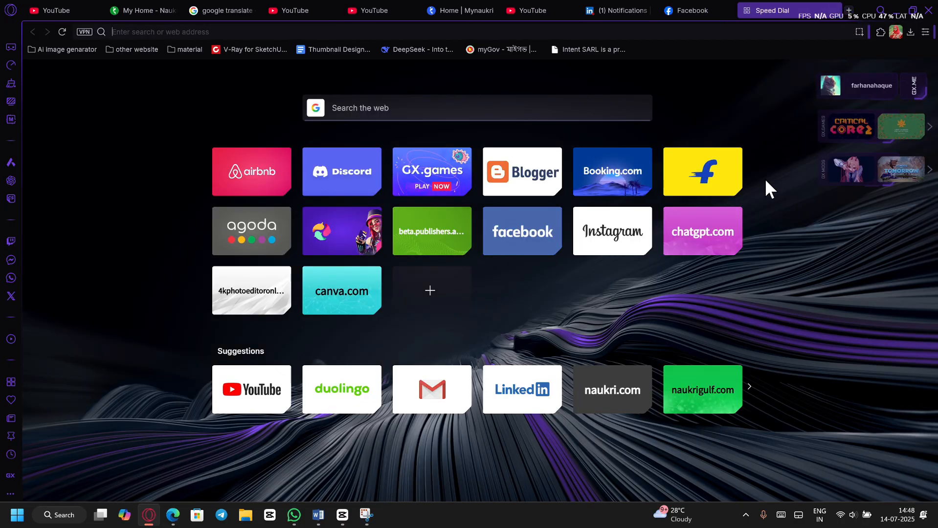
pyautogui.click(338, 310)
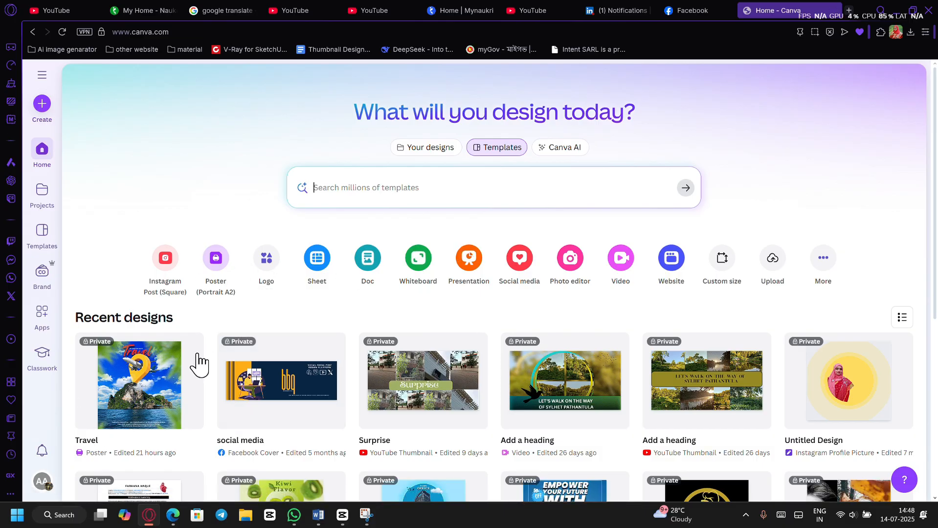
pyautogui.click(131, 397)
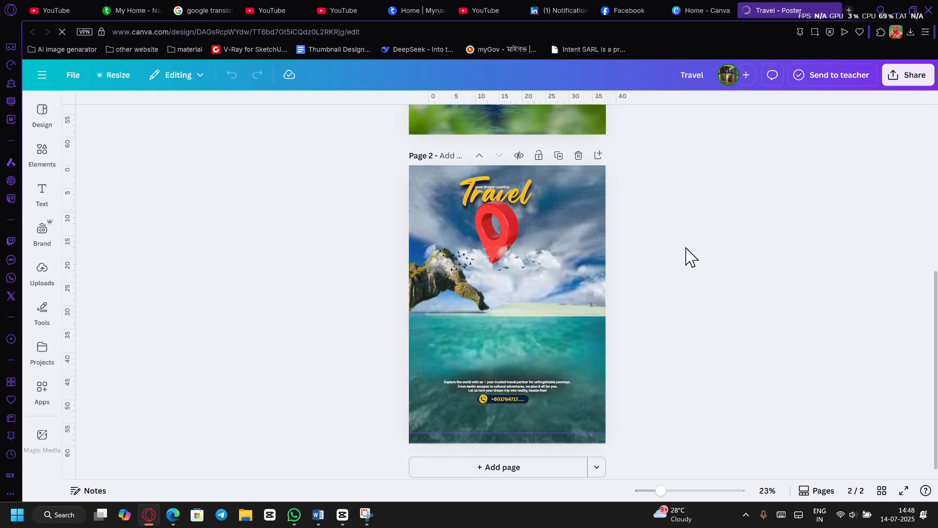
pyautogui.scroll(6, 689, 257)
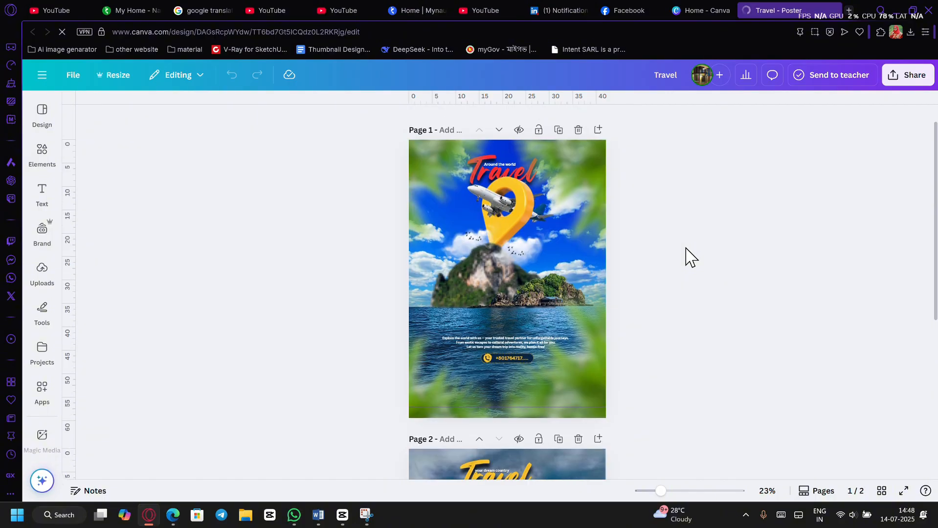
pyautogui.scroll(1, 689, 257)
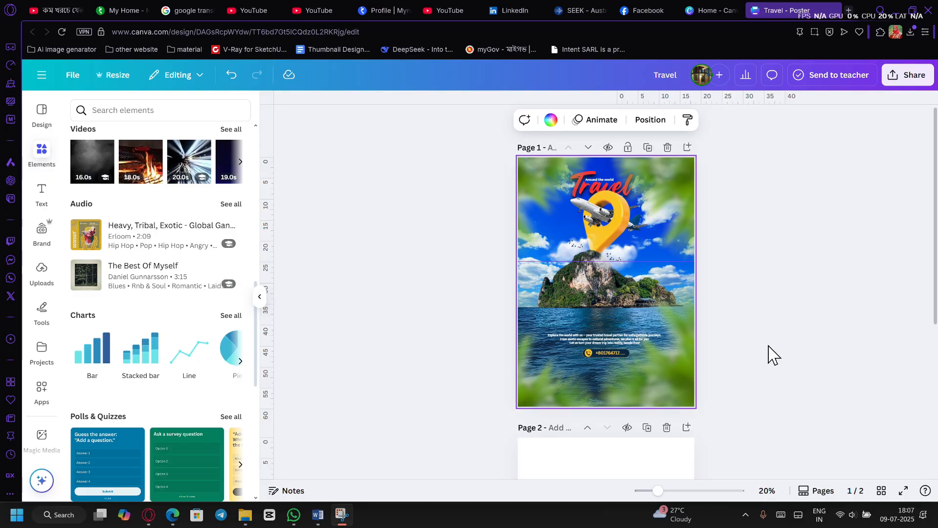
# Step: Search the elements library for "island" and limit the results to photos, with the blank page 2 in view
pyautogui.scroll(-5, 774, 352)
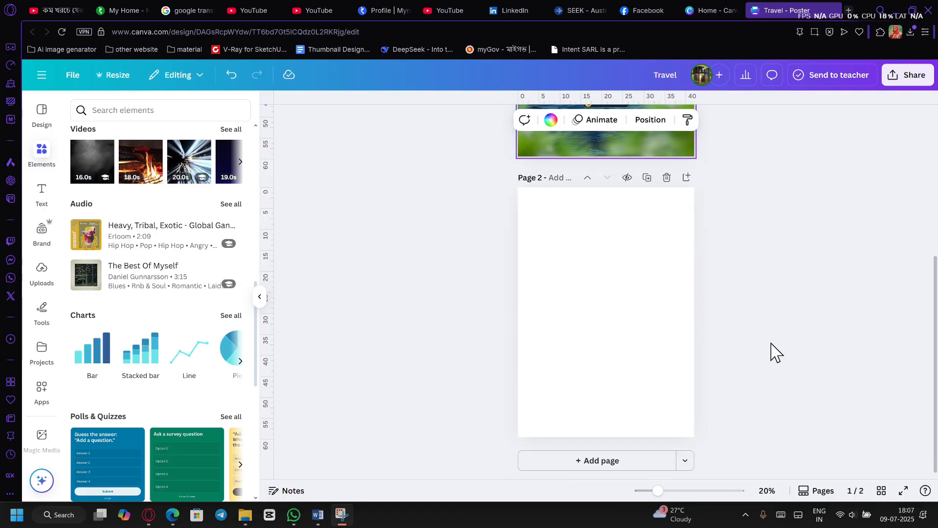
pyautogui.click(114, 110)
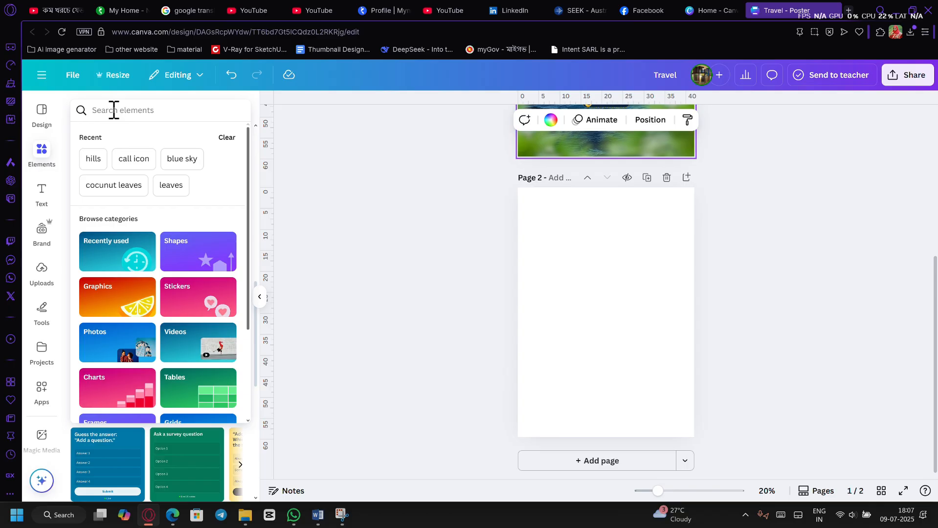
pyautogui.write('island')
pyautogui.press('Return')
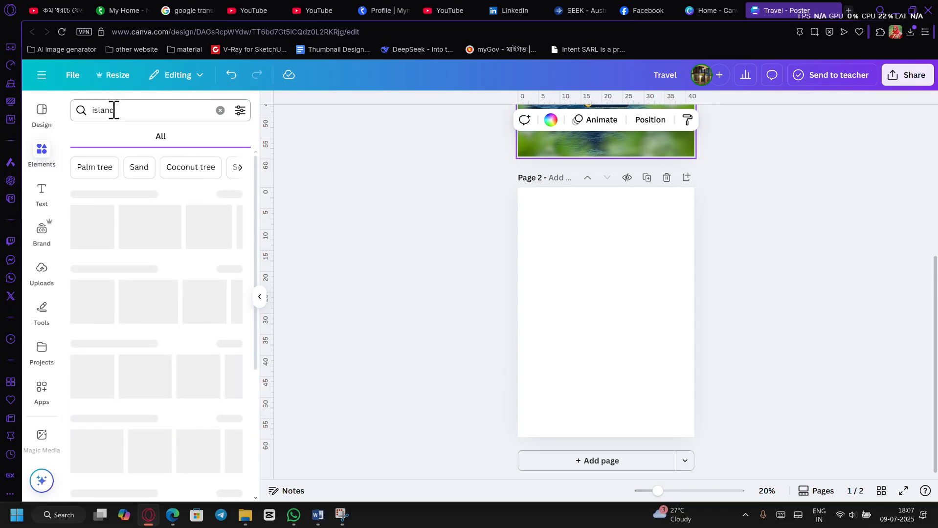
pyautogui.click(148, 138)
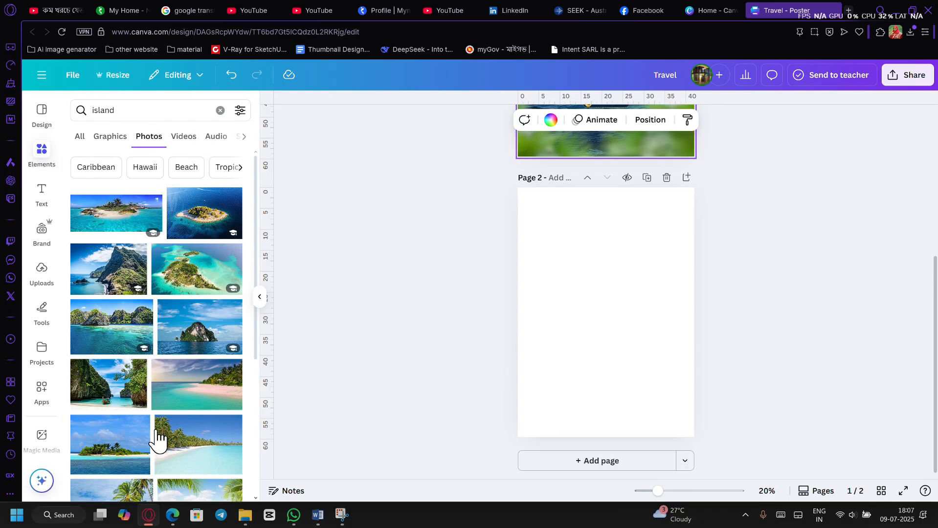
# Step: Place the photo of a single rocky island peak and the photo of green mountains above a bay on page 2
pyautogui.scroll(-2, 151, 362)
pyautogui.moveTo(224, 221); pyautogui.dragTo(627, 315)
pyautogui.scroll(-7, 130, 366)
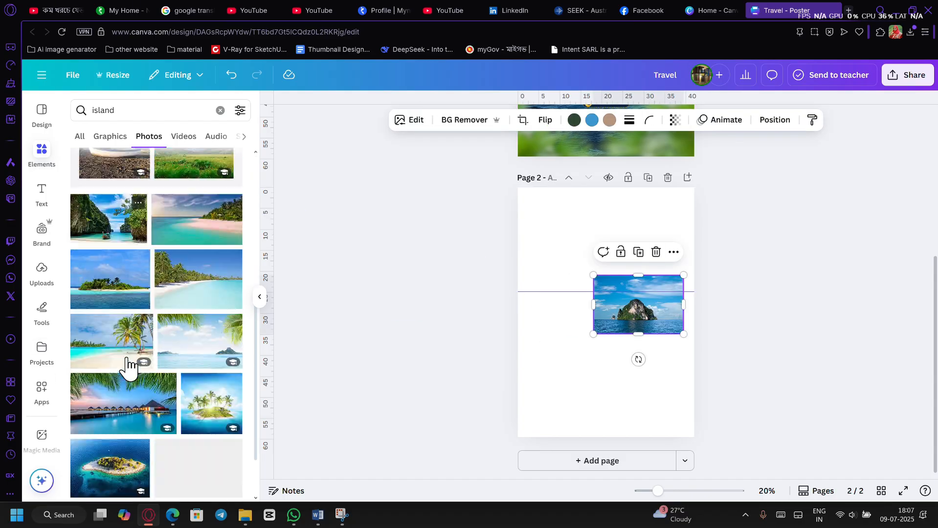
pyautogui.scroll(-2, 147, 375)
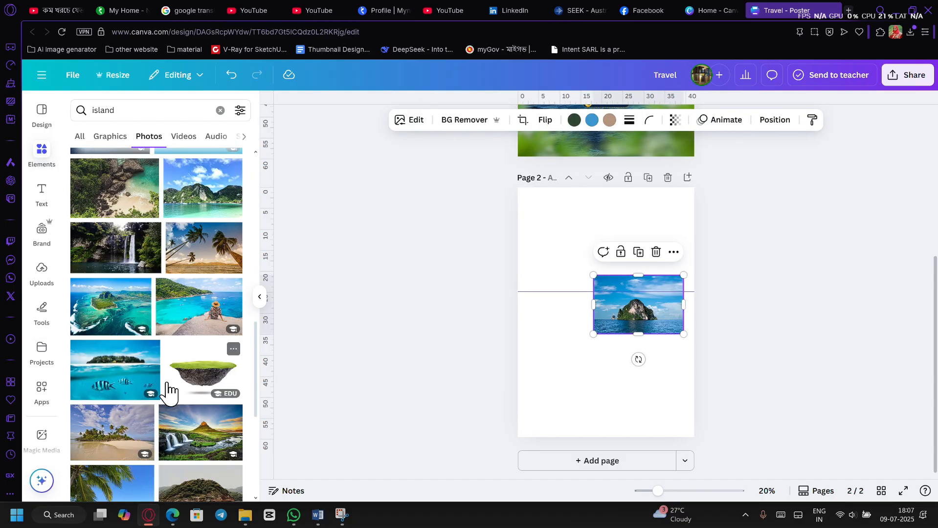
pyautogui.click(202, 201)
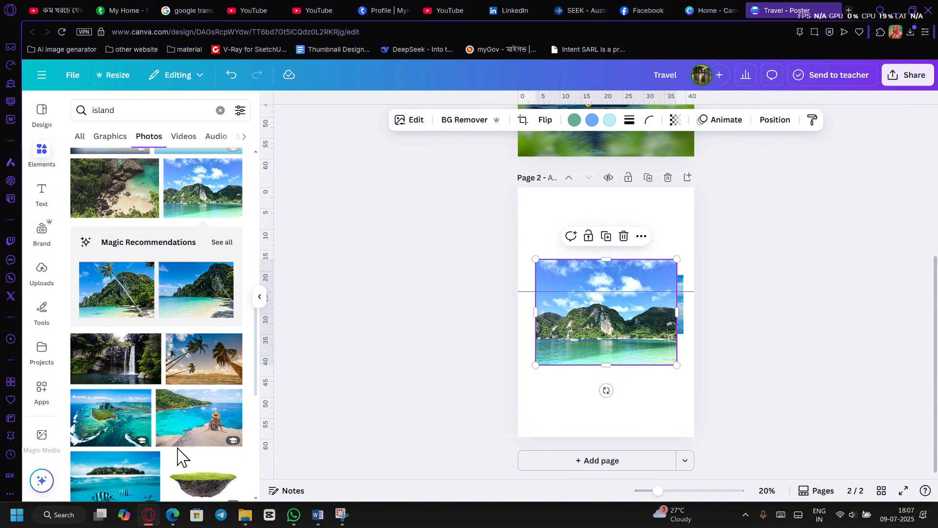
# Step: Add the half-underwater island photo with striped fish to page 2, and try the brown rocky island photo before deleting it
pyautogui.scroll(-4, 178, 455)
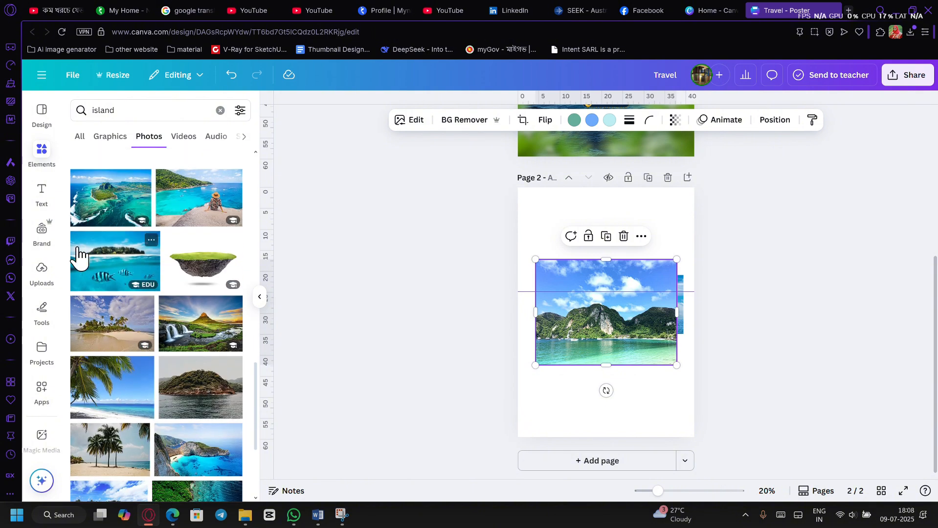
pyautogui.click(77, 254)
pyautogui.moveTo(615, 340)
pyautogui.mouseDown()
pyautogui.moveTo(607, 327)
pyautogui.moveTo(616, 332)
pyautogui.mouseUp()
pyautogui.scroll(-2, 180, 426)
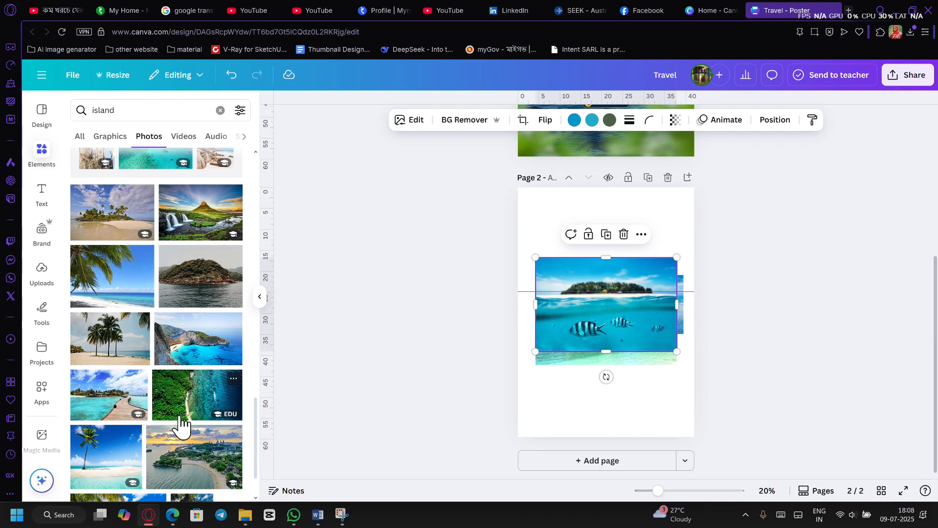
pyautogui.click(205, 296)
pyautogui.press('Delete')
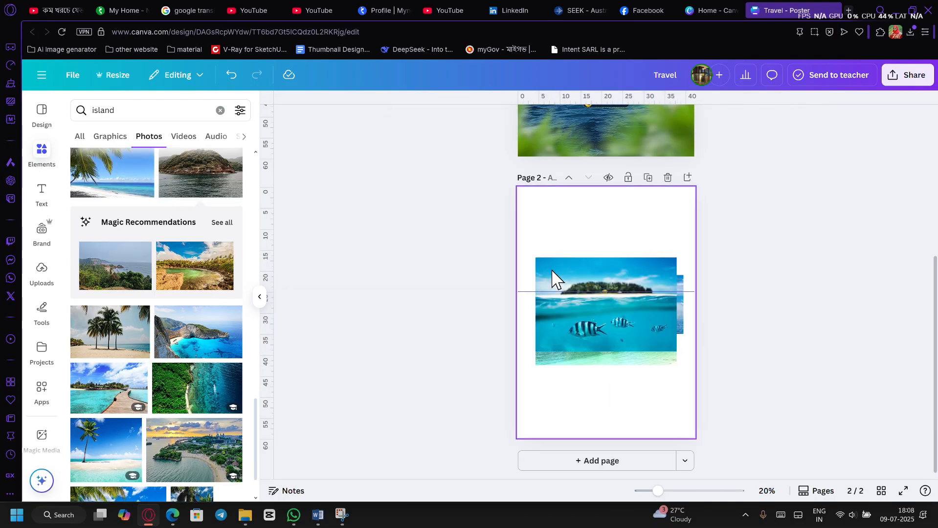
# Step: Find the photo of a low green island in a blue sea and add it to page 2
pyautogui.scroll(-10, 170, 401)
pyautogui.scroll(-5, 170, 406)
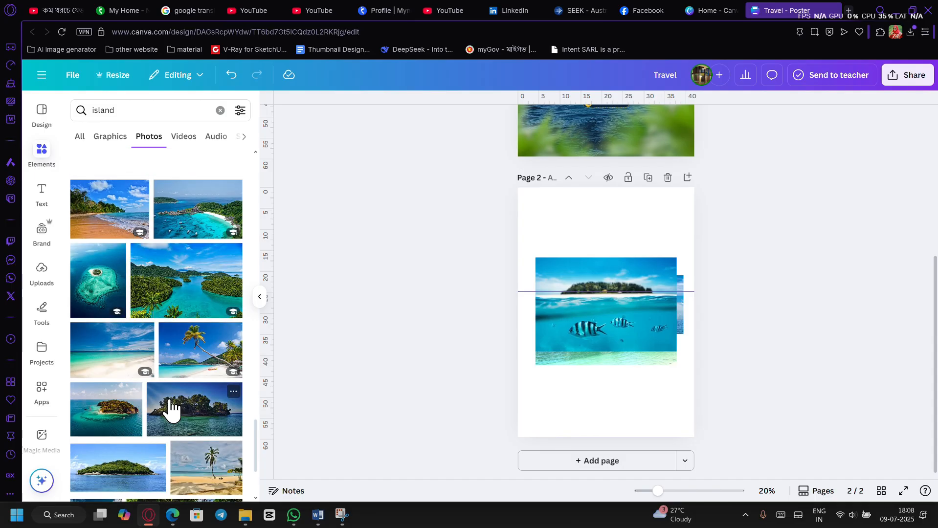
pyautogui.click(105, 254)
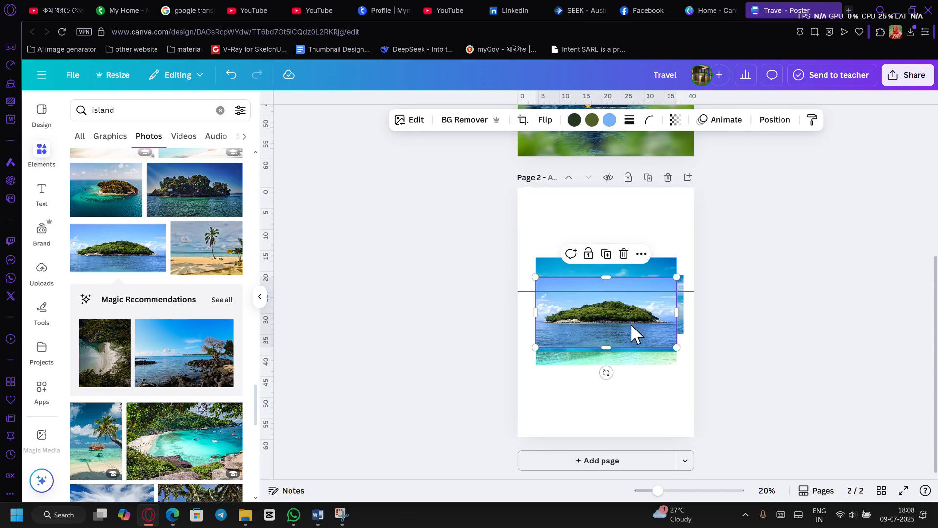
# Step: Separate the green island from its sea and sky background with Magic Grab
pyautogui.click(410, 120)
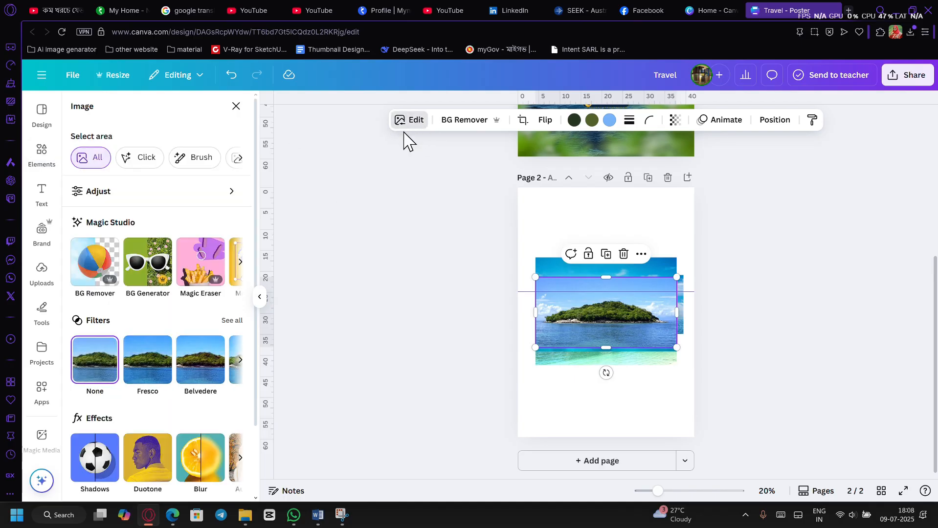
pyautogui.click(240, 263)
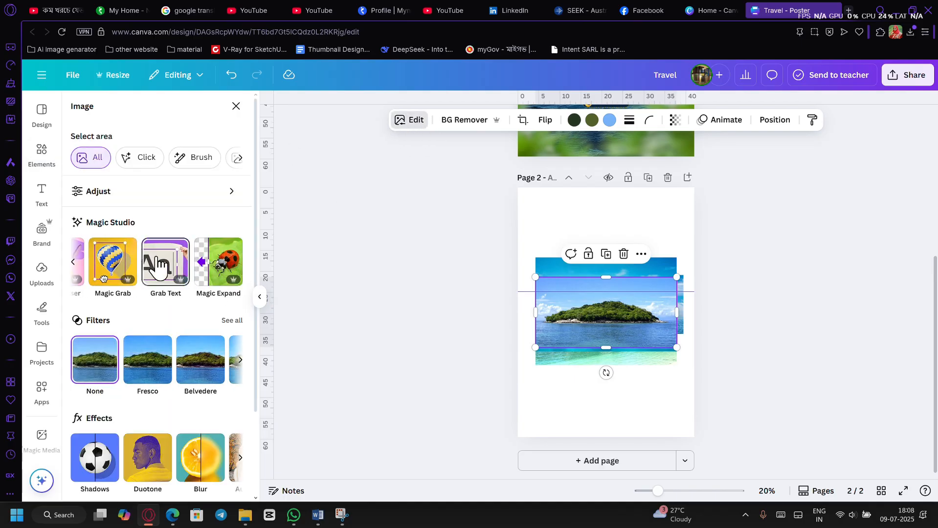
pyautogui.click(104, 278)
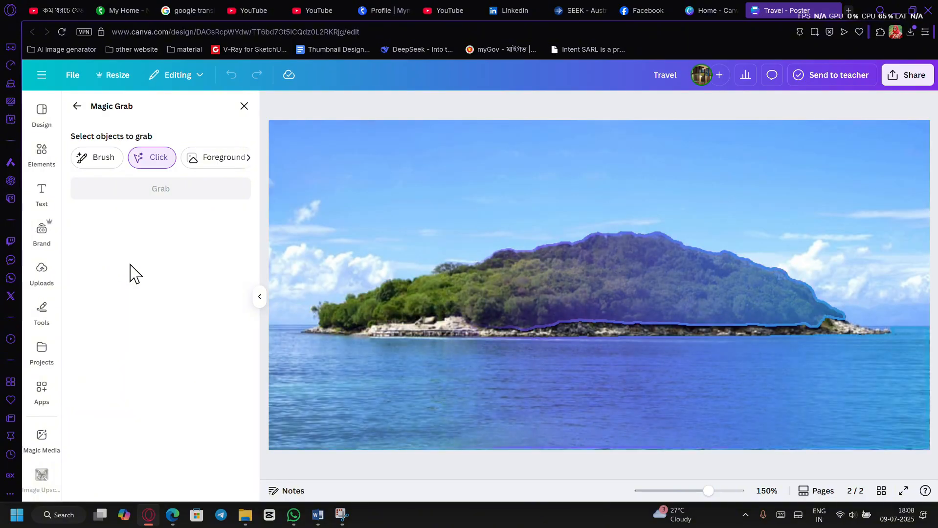
pyautogui.click(556, 308)
pyautogui.click(181, 192)
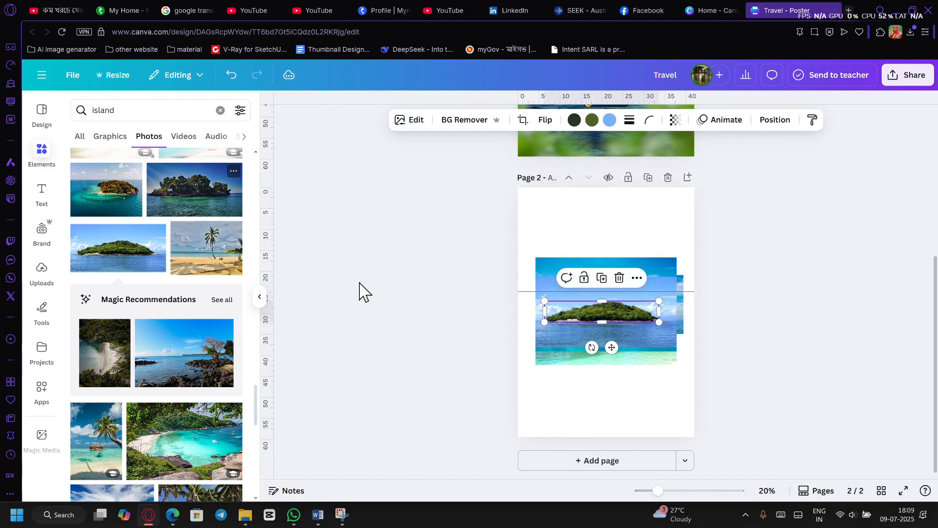
# Step: Add a third page and place the photo of a palm-covered island in turquoise water on it
pyautogui.click(602, 461)
pyautogui.scroll(2, 624, 318)
pyautogui.moveTo(603, 147); pyautogui.dragTo(605, 396)
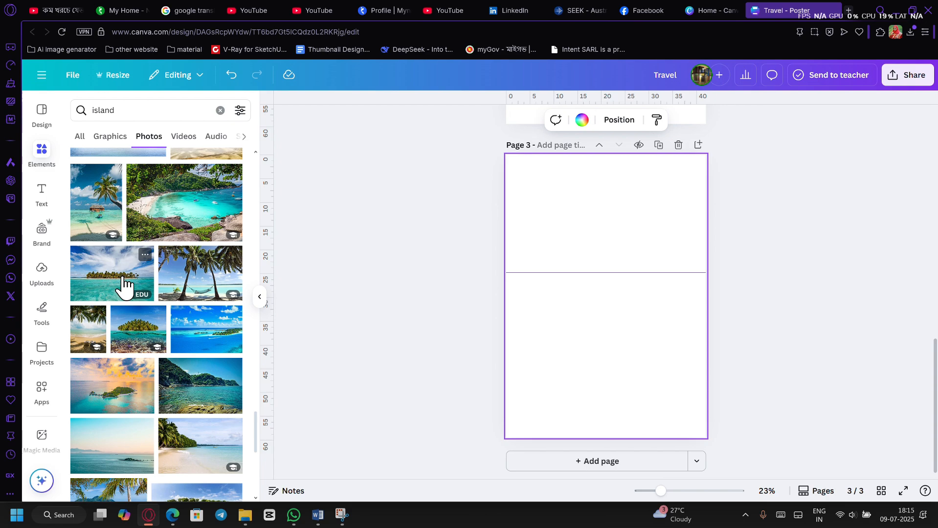
pyautogui.click(123, 286)
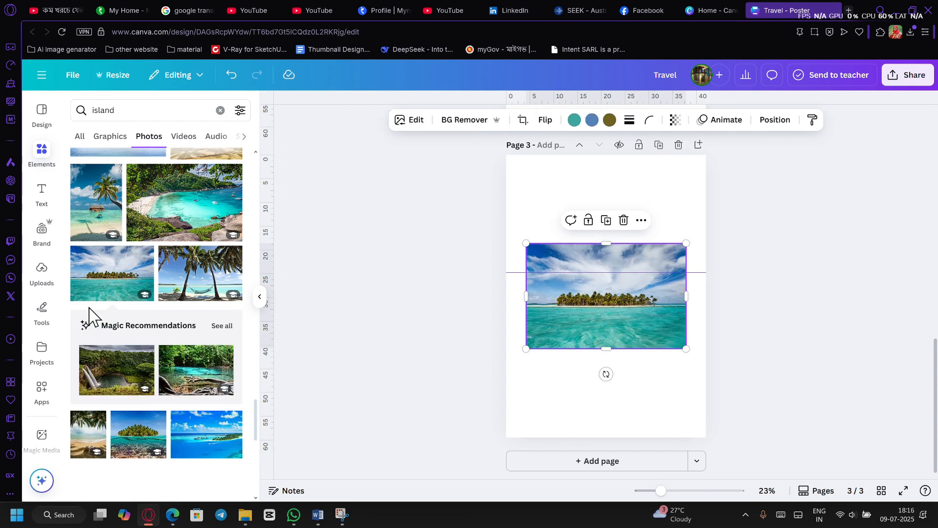
# Step: Separate the row of palm trees from the page 3 photo with Magic Grab
pyautogui.click(411, 121)
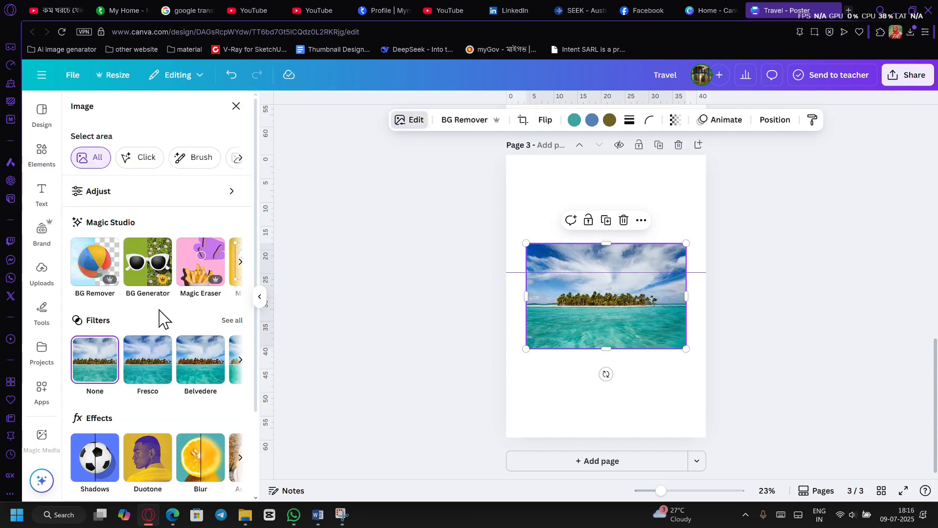
pyautogui.click(240, 262)
pyautogui.click(112, 265)
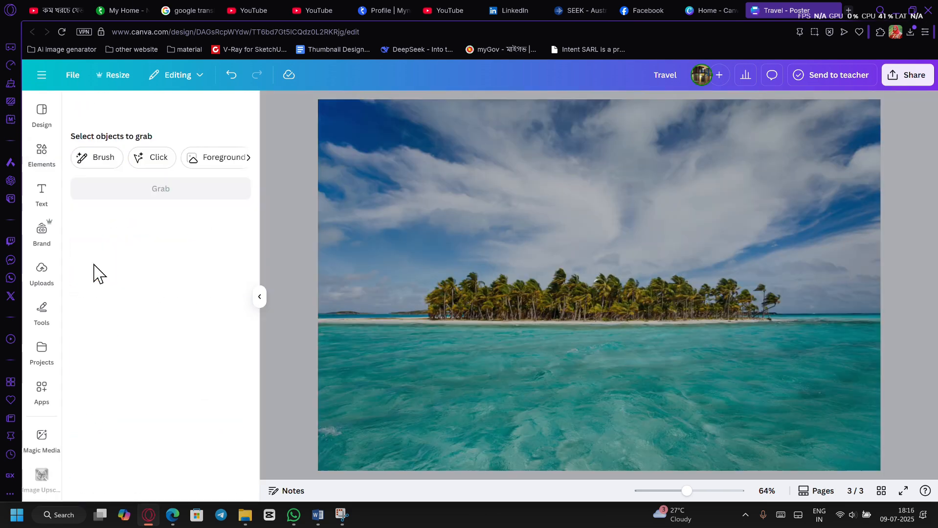
pyautogui.click(164, 162)
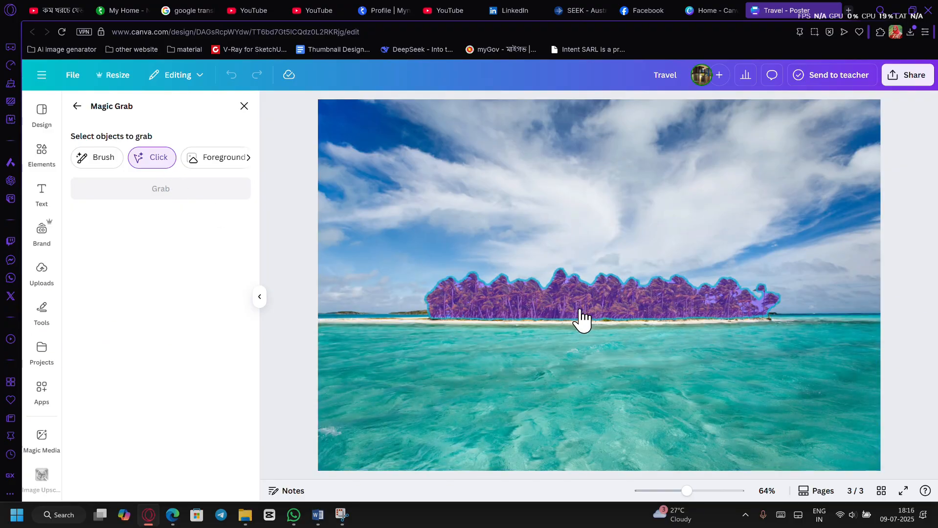
pyautogui.click(582, 321)
pyautogui.click(208, 196)
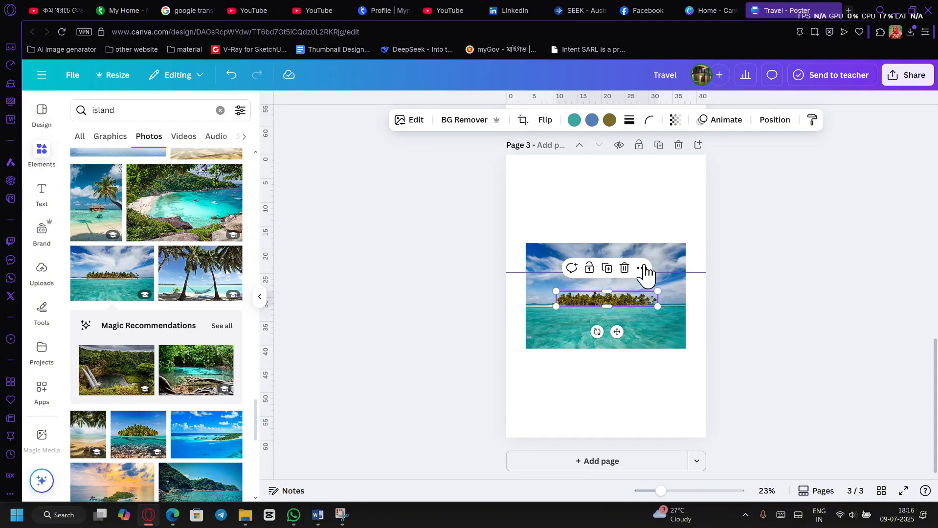
# Step: Expand the sea and sky background photo with Magic Expand so that it fills all of page 3
pyautogui.click(573, 247)
pyautogui.click(407, 127)
pyautogui.click(249, 270)
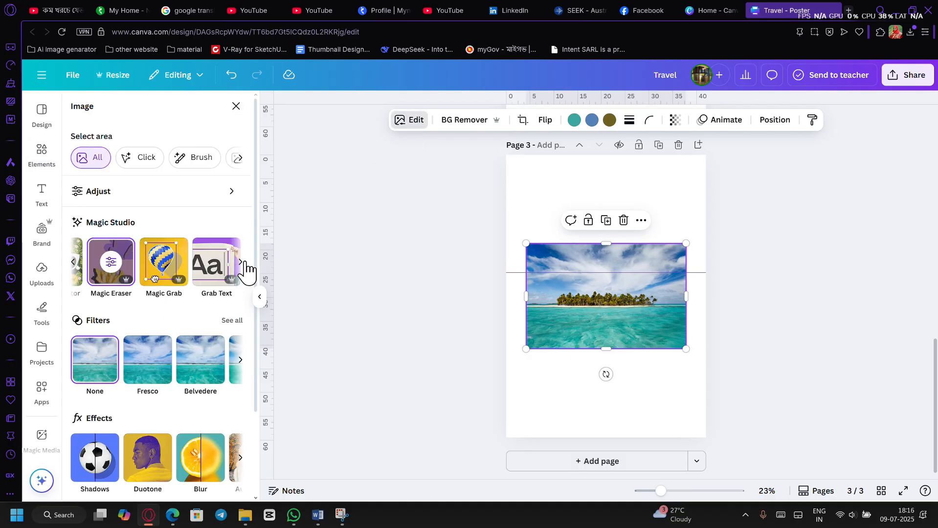
pyautogui.click(222, 264)
pyautogui.click(169, 213)
pyautogui.click(200, 482)
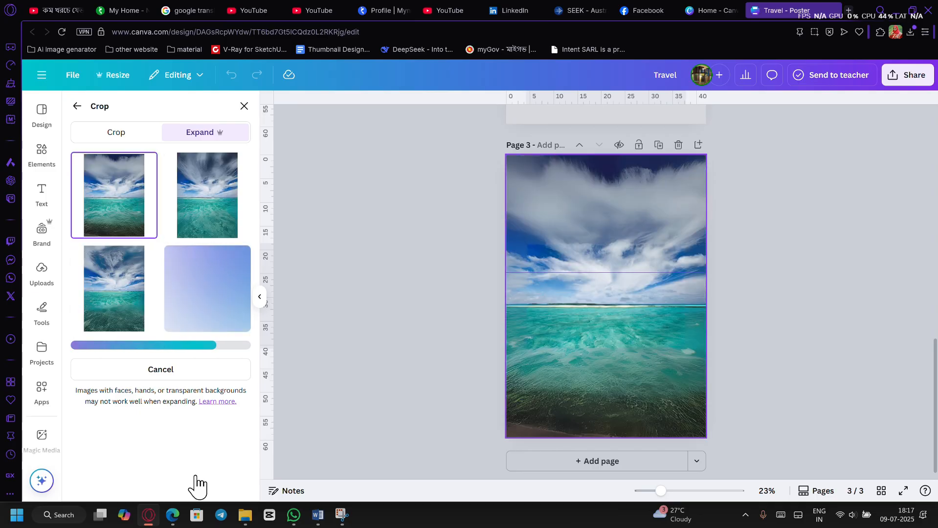
# Step: Compare the generated background expansions and apply the third one, with the swirling clouds and dark rippled water
pyautogui.click(216, 209)
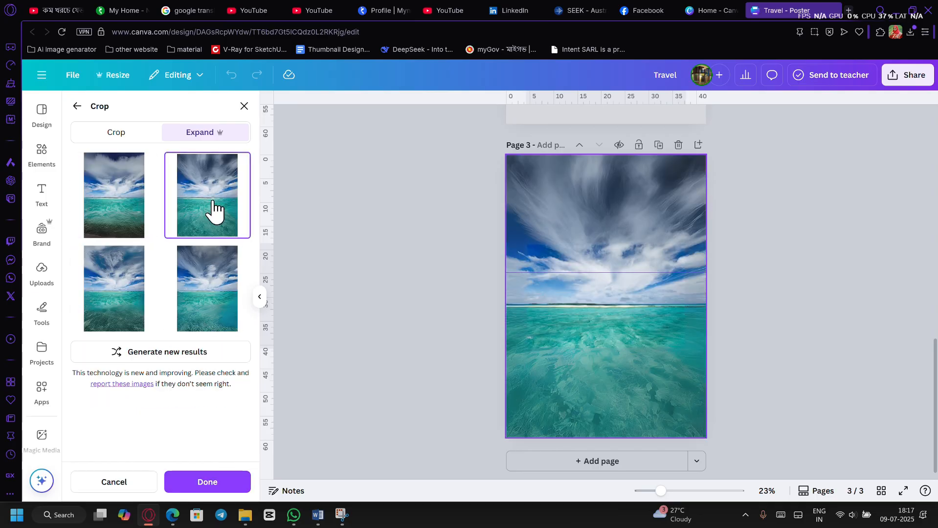
pyautogui.click(108, 280)
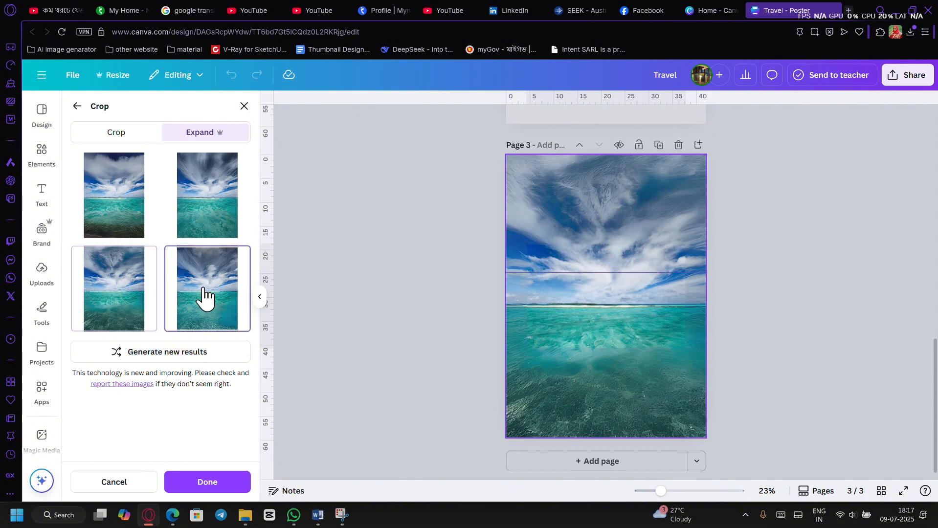
pyautogui.click(126, 296)
pyautogui.moveTo(661, 491)
pyautogui.mouseDown()
pyautogui.moveTo(690, 495)
pyautogui.moveTo(664, 493)
pyautogui.mouseUp()
pyautogui.click(244, 489)
# Step: Move the green hill cutout from page 2 to the palm trees on page 3 and shift it toward their right end
pyautogui.scroll(5, 593, 293)
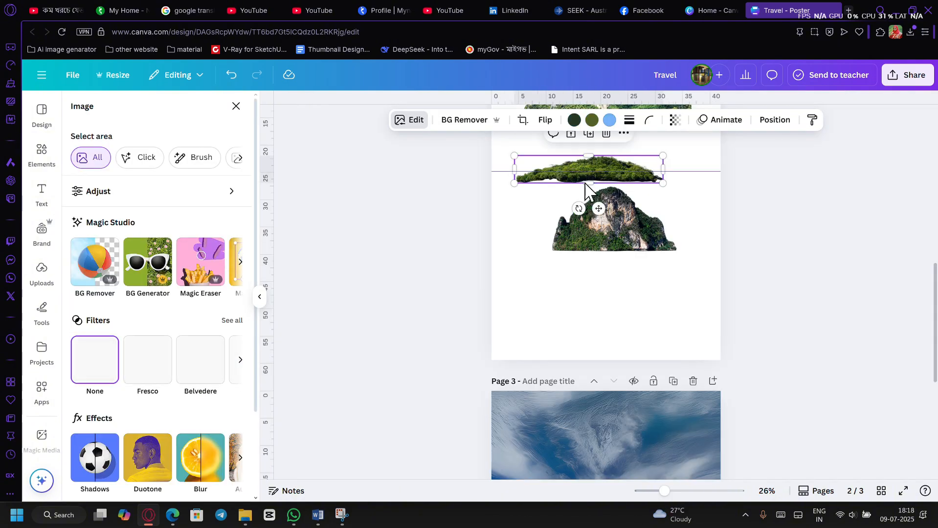
pyautogui.moveTo(593, 192); pyautogui.dragTo(582, 373)
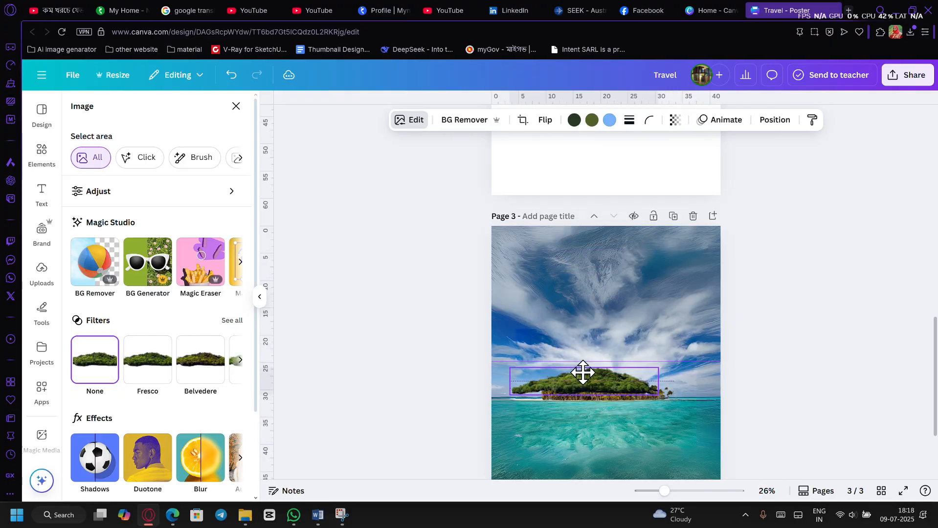
pyautogui.moveTo(664, 491); pyautogui.dragTo(683, 491)
pyautogui.moveTo(590, 351); pyautogui.dragTo(670, 370)
# Step: Move the rocky peak cutout from page 2 to page 3 at about X 3.19 cm, Y 20.16 cm, and send it backward
pyautogui.moveTo(604, 274); pyautogui.dragTo(615, 314)
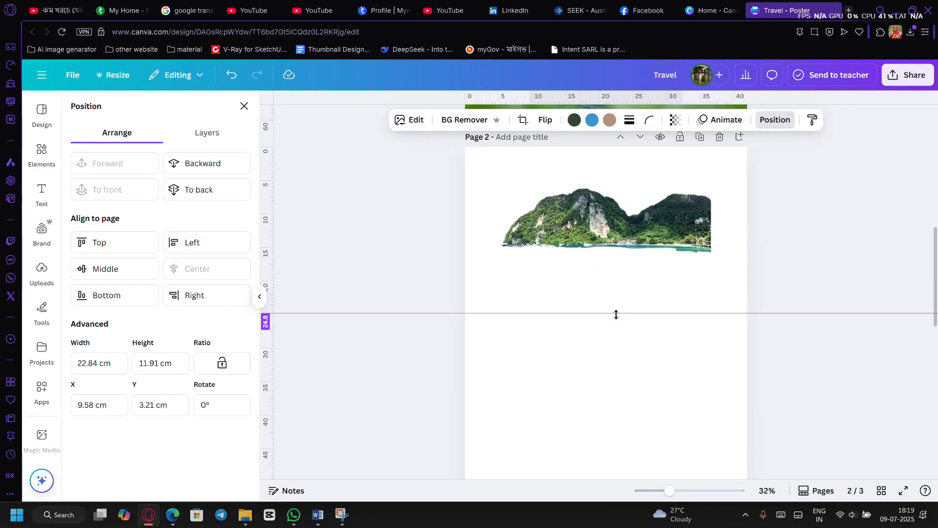
pyautogui.moveTo(594, 411); pyautogui.dragTo(558, 406)
pyautogui.click(200, 165)
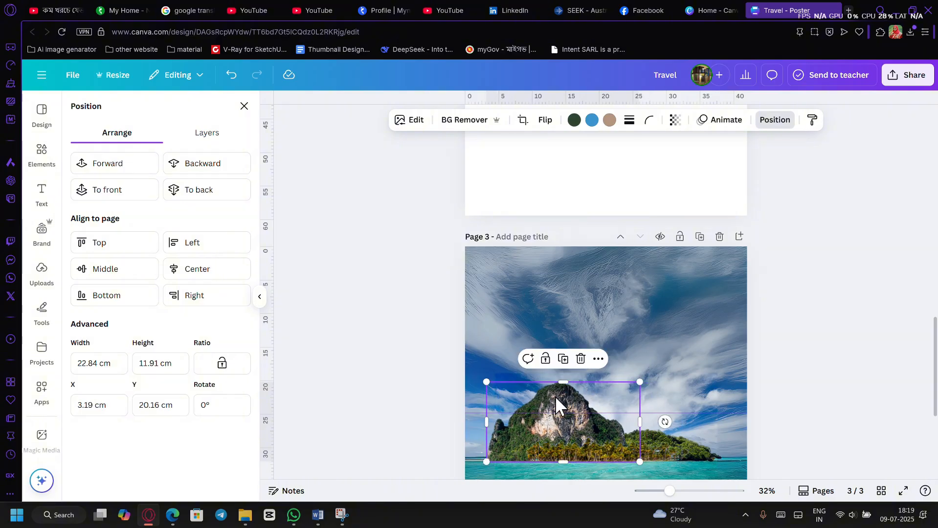
# Step: Move the wide mountain-and-beach cutout from page 2 to page 3 at about X 11.68 cm, Y 23.61 cm, and send it backward
pyautogui.click(216, 166)
pyautogui.click(132, 163)
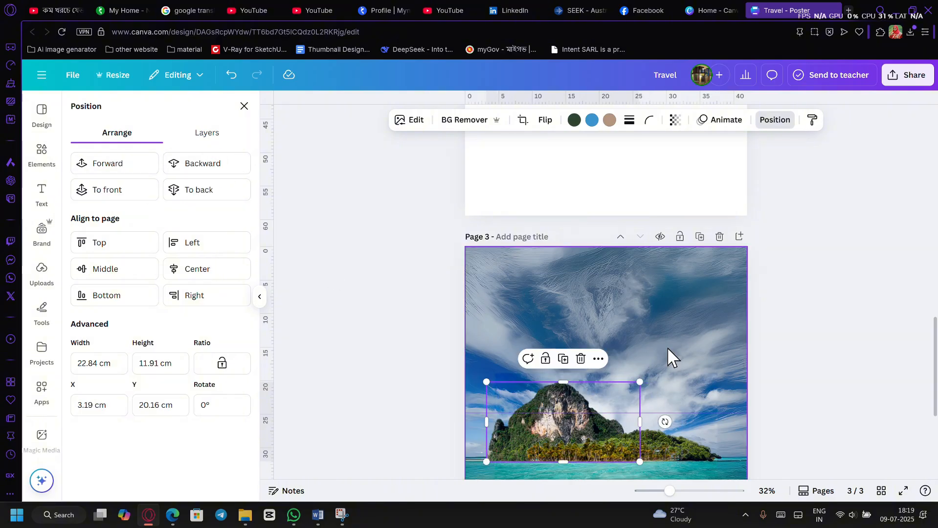
pyautogui.scroll(5, 689, 360)
pyautogui.scroll(1, 686, 350)
pyautogui.moveTo(615, 168); pyautogui.dragTo(661, 342)
pyautogui.scroll(-7, 607, 343)
pyautogui.click(223, 169)
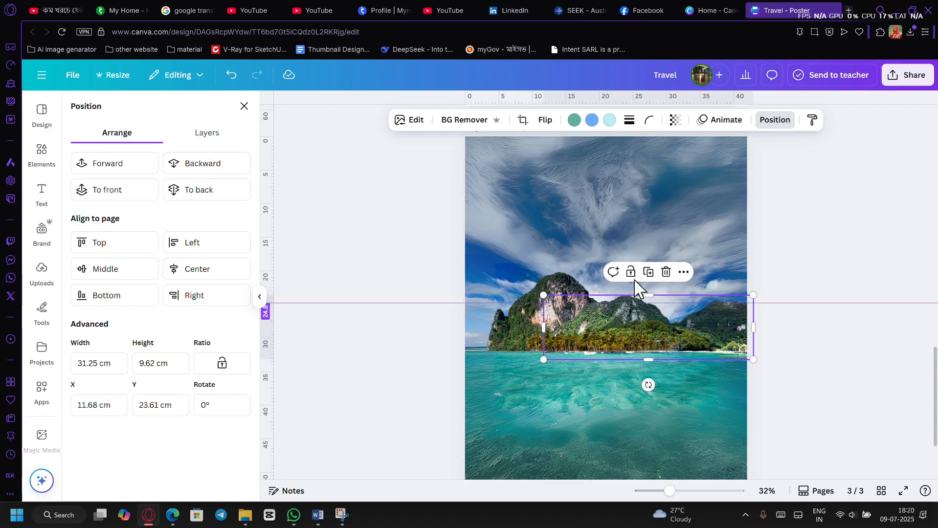
# Step: Shift the rocky peak horizontally to about X -0.38 cm at the page's left edge and preview the composition in full screen
pyautogui.click(557, 284)
pyautogui.moveTo(557, 283); pyautogui.dragTo(527, 284)
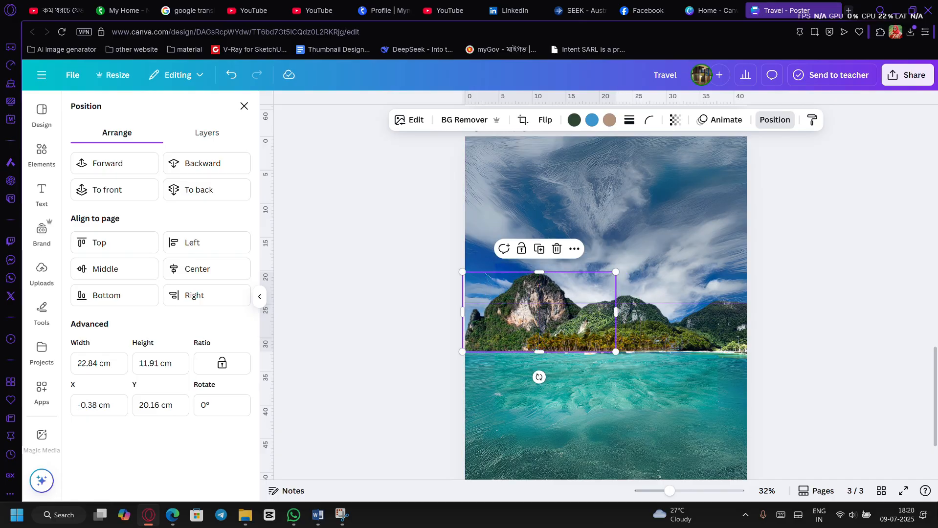
pyautogui.click(904, 490)
pyautogui.press('Escape')
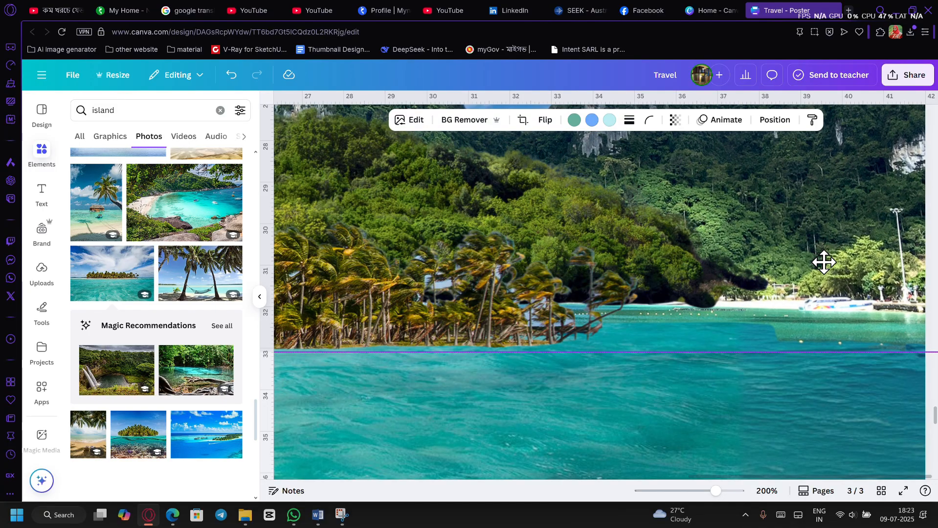
pyautogui.click(903, 490)
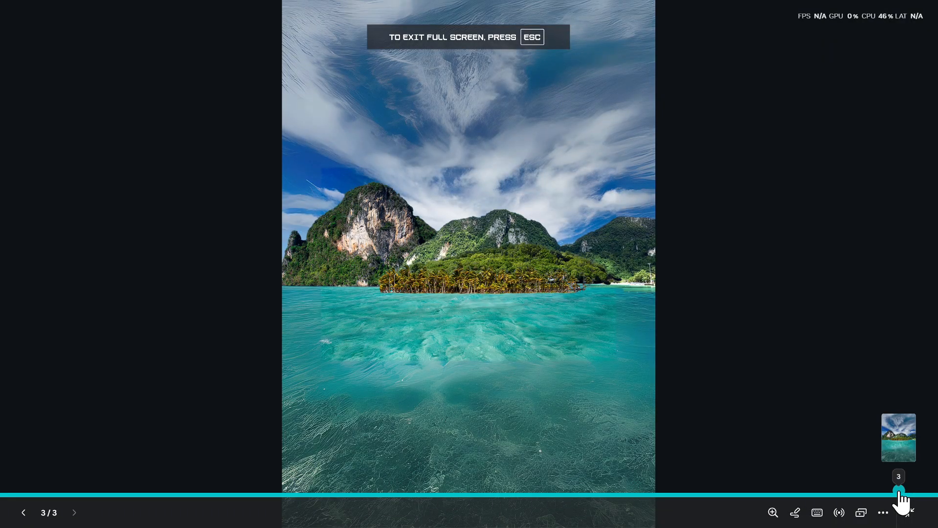
pyautogui.click(909, 513)
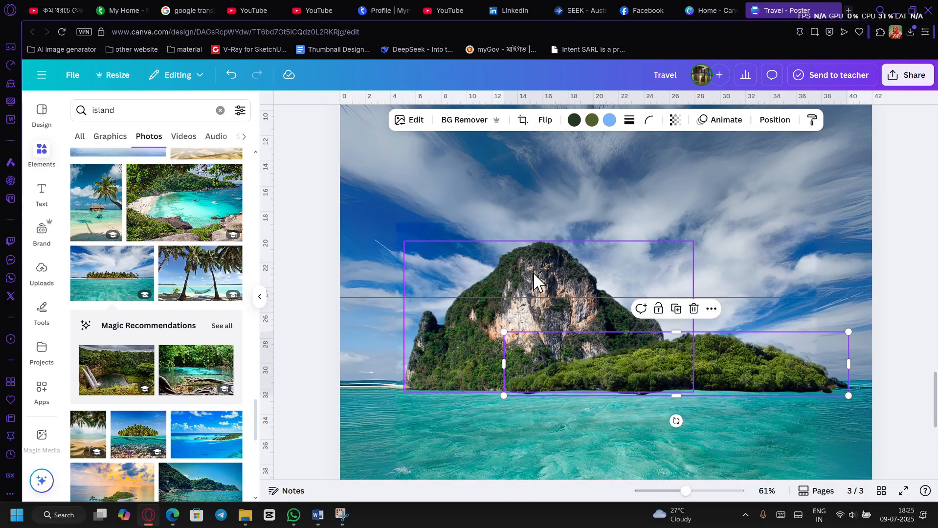
# Step: Send the green hill cutout backward behind the rocky peak and nudge it slightly right and up
pyautogui.click(778, 382)
pyautogui.click(775, 120)
pyautogui.click(218, 164)
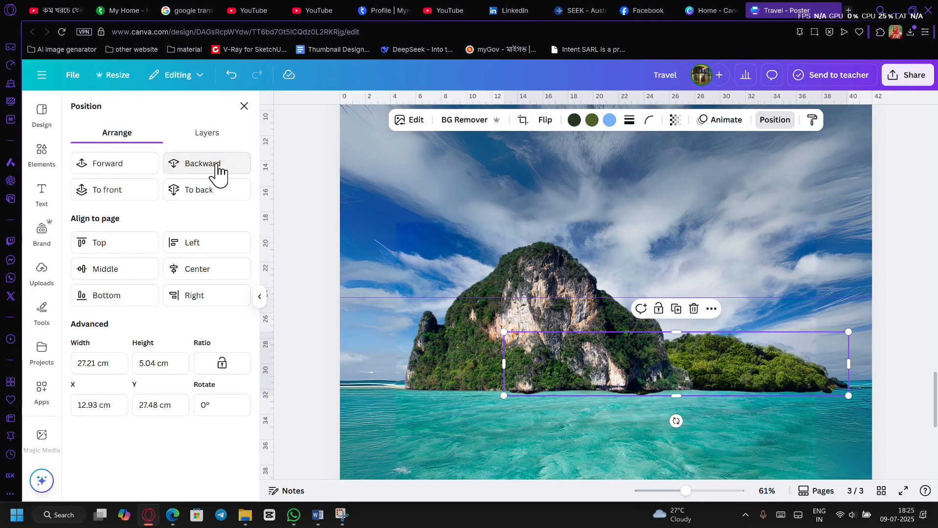
pyautogui.moveTo(753, 364); pyautogui.dragTo(759, 361)
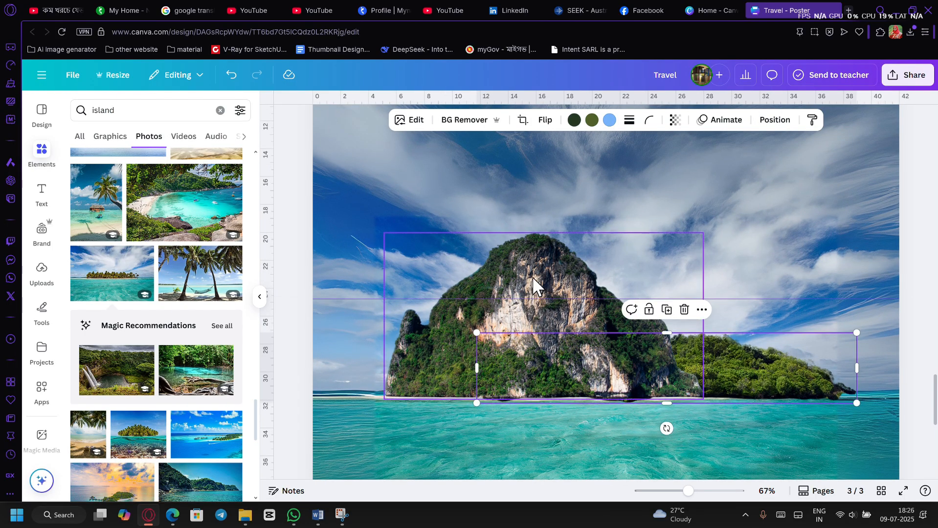
# Step: Preview page 3 with the rocky peak and green hill in full screen
pyautogui.click(546, 274)
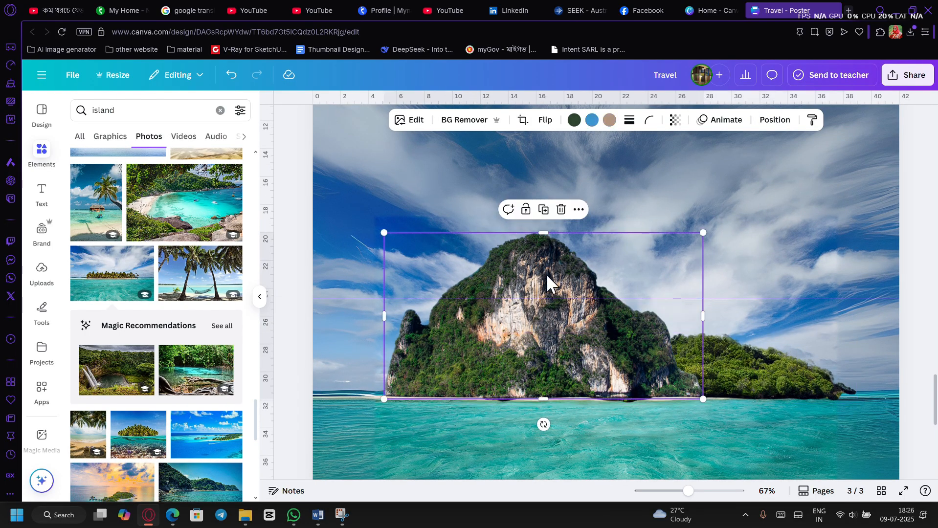
pyautogui.click(903, 490)
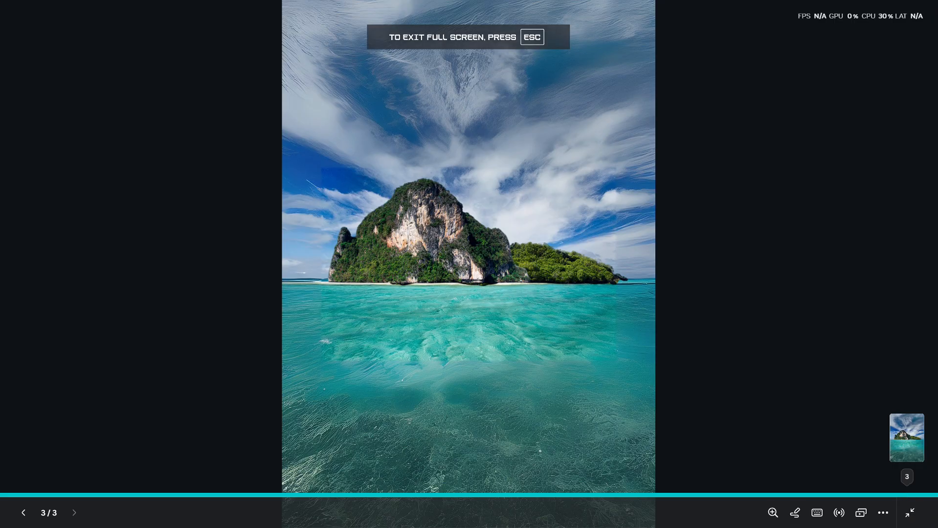
pyautogui.press('Escape')
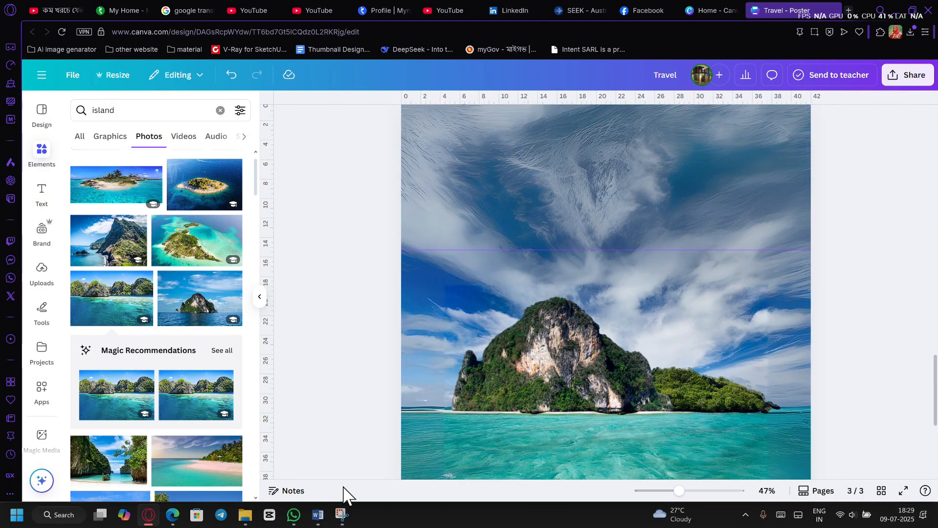
# Step: Find the steep cliff island photo among the island results, add it to page 3 and move it down the page
pyautogui.scroll(-5, 185, 420)
pyautogui.scroll(-5, 184, 420)
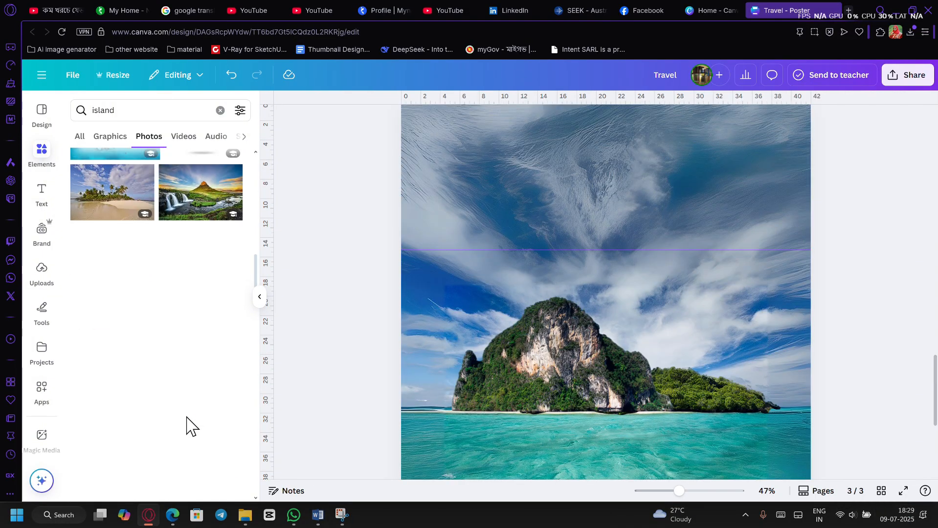
pyautogui.scroll(-5, 161, 298)
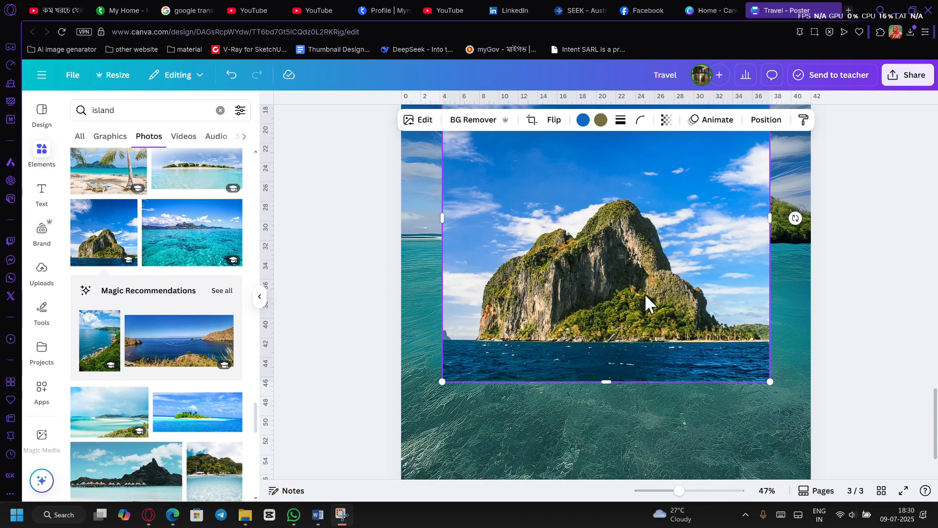
pyautogui.moveTo(645, 303); pyautogui.dragTo(625, 332)
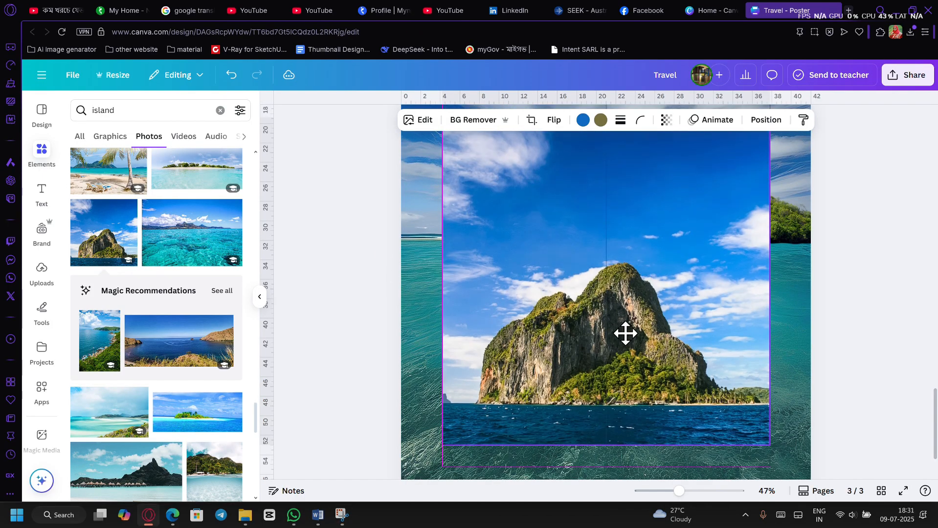
# Step: Use Magic Grab to separate the steep cliff from its sea and sky photo
pyautogui.click(424, 121)
pyautogui.click(240, 264)
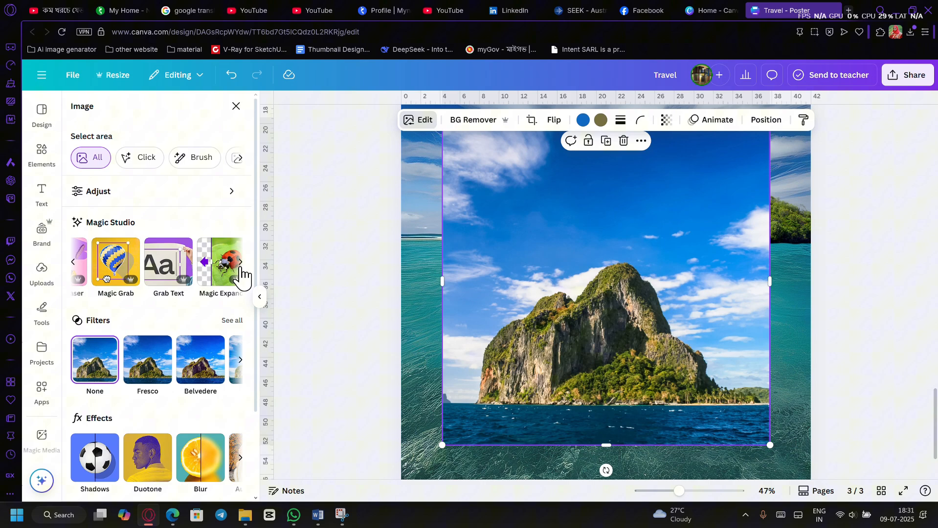
pyautogui.click(109, 267)
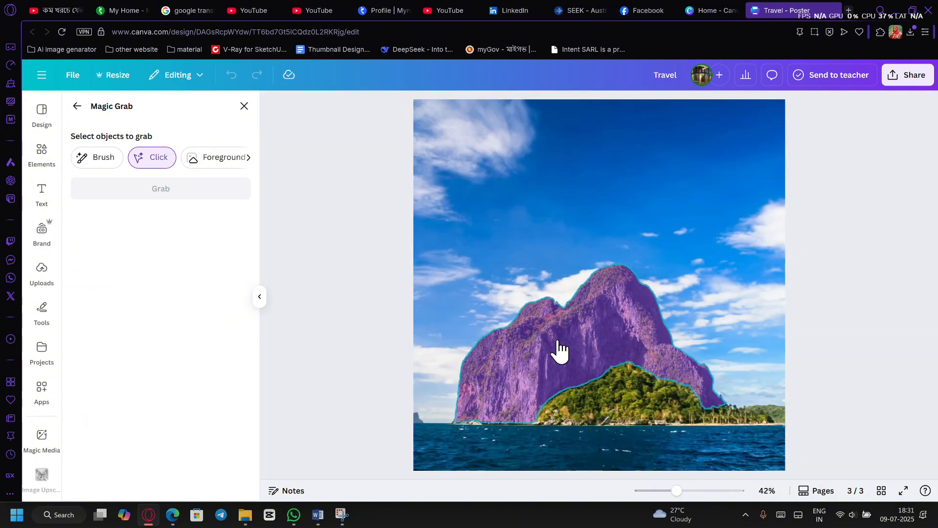
pyautogui.click(595, 330)
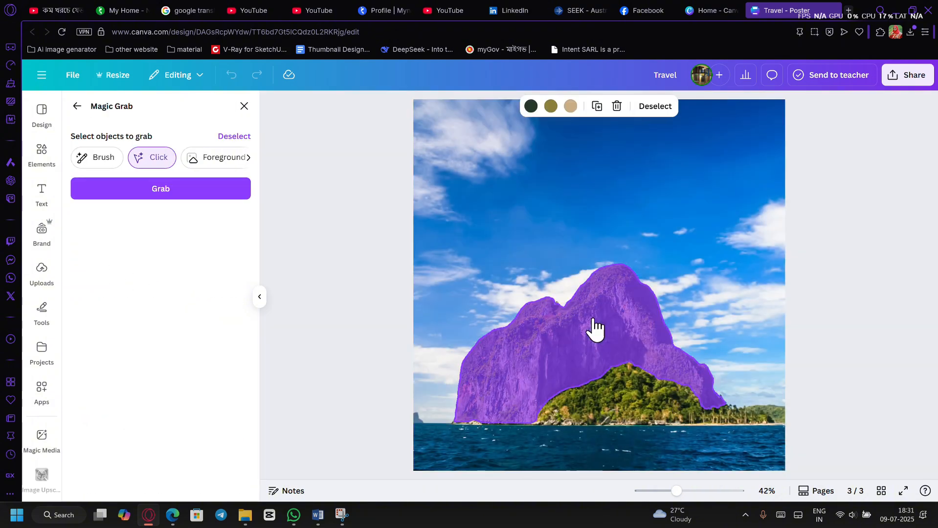
pyautogui.click(174, 188)
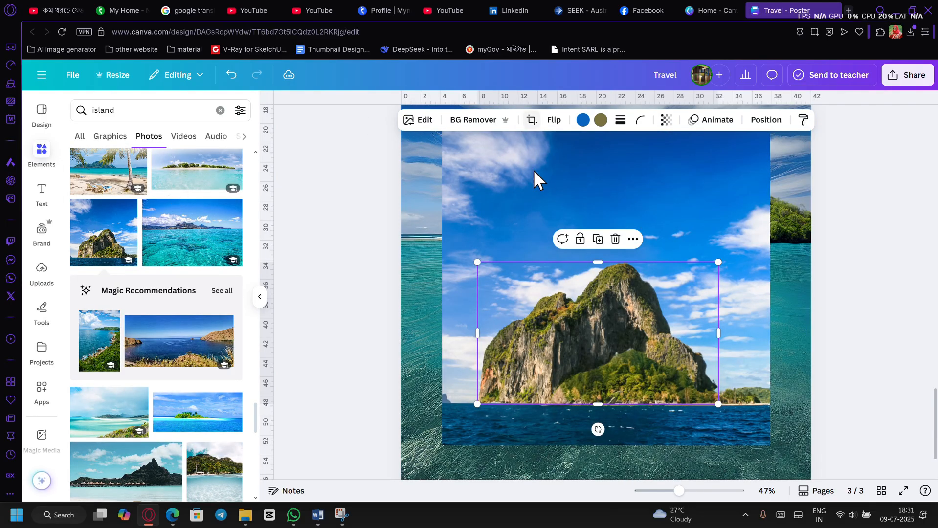
# Step: Delete the leftover sea and sky photo and move the cliff cutout to about X 0.96 cm, Y 18.15 cm, overlapping the rocky peak
pyautogui.click(503, 202)
pyautogui.click(626, 143)
pyautogui.moveTo(588, 312); pyautogui.dragTo(510, 164)
pyautogui.scroll(2, 599, 316)
pyautogui.moveTo(536, 272)
pyautogui.mouseDown()
pyautogui.moveTo(617, 260)
pyautogui.moveTo(551, 177)
pyautogui.moveTo(530, 255)
pyautogui.mouseUp()
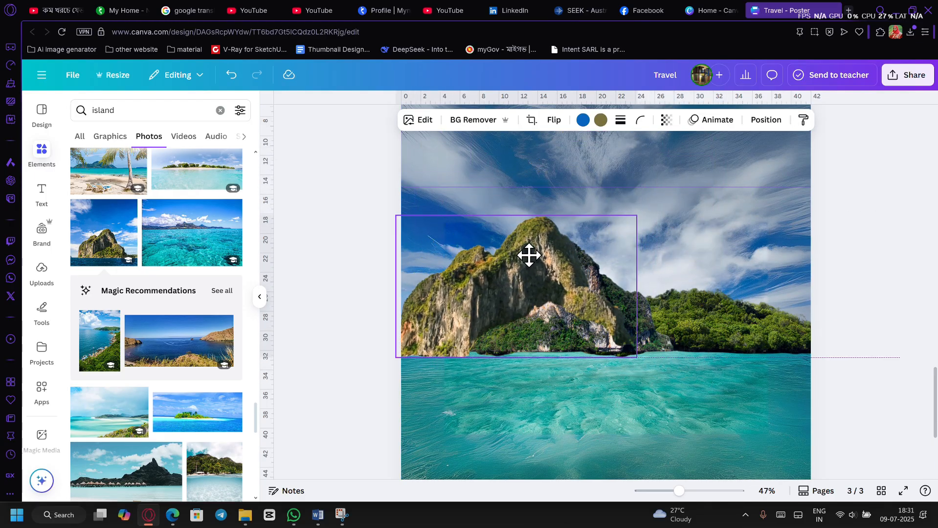
# Step: Layer the cliff cutout behind the rocky peak, one level above the background photo
pyautogui.click(766, 119)
pyautogui.click(218, 171)
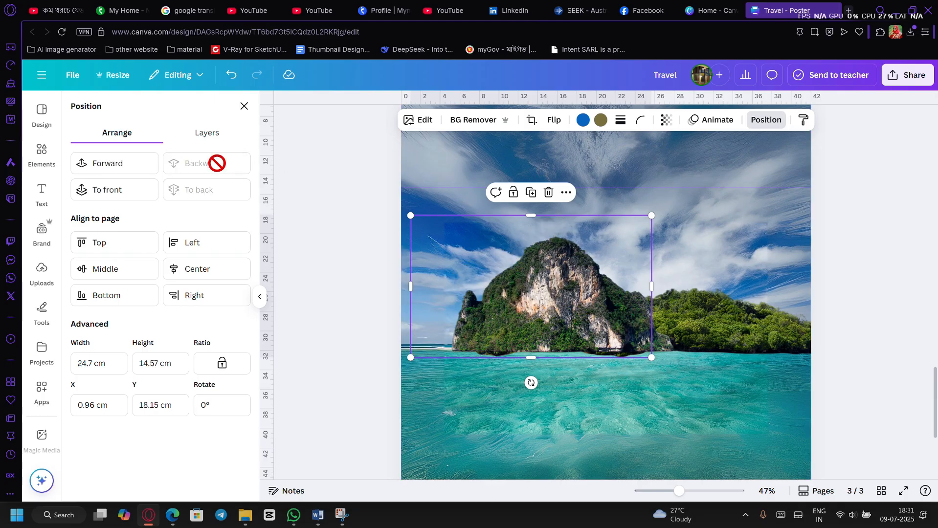
pyautogui.click(131, 166)
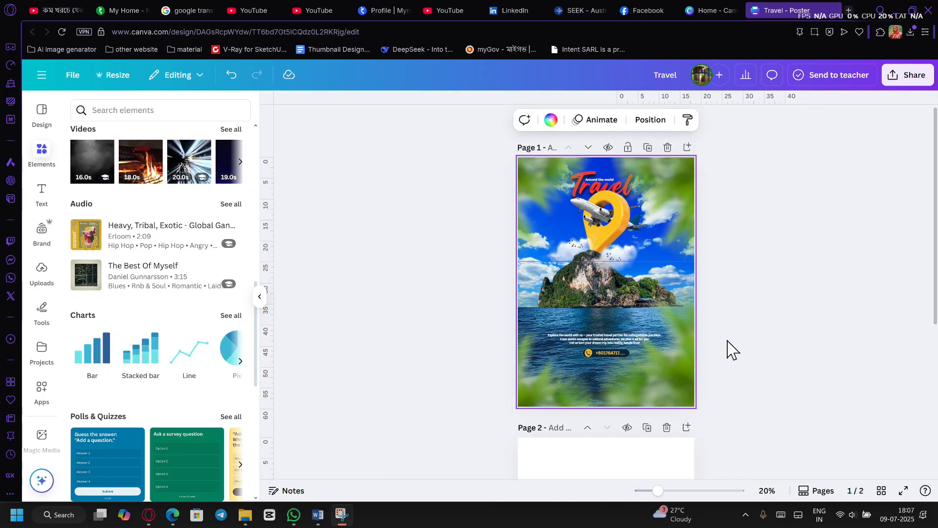
# Step: Go to the blank page 2 and search the elements for "island"
pyautogui.scroll(-3, 763, 349)
pyautogui.scroll(-2, 776, 352)
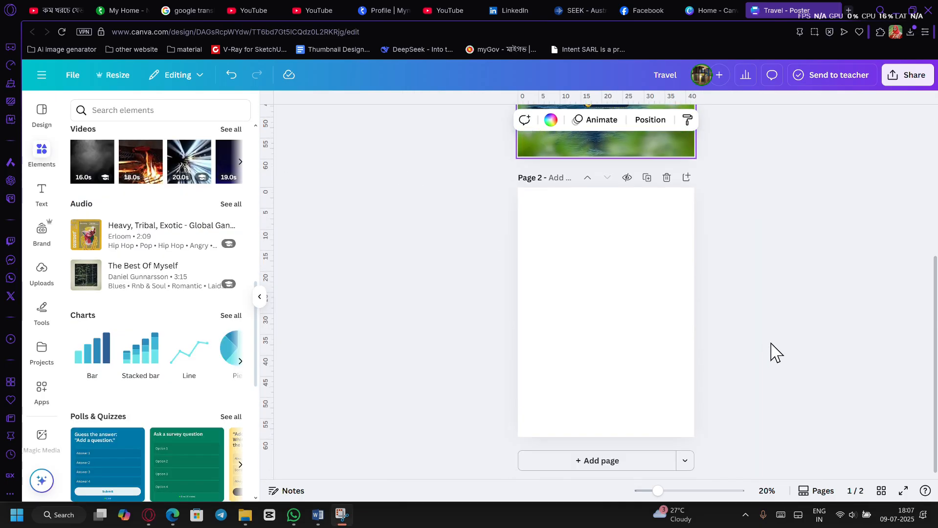
pyautogui.click(114, 110)
pyautogui.write('island')
pyautogui.press('Return')
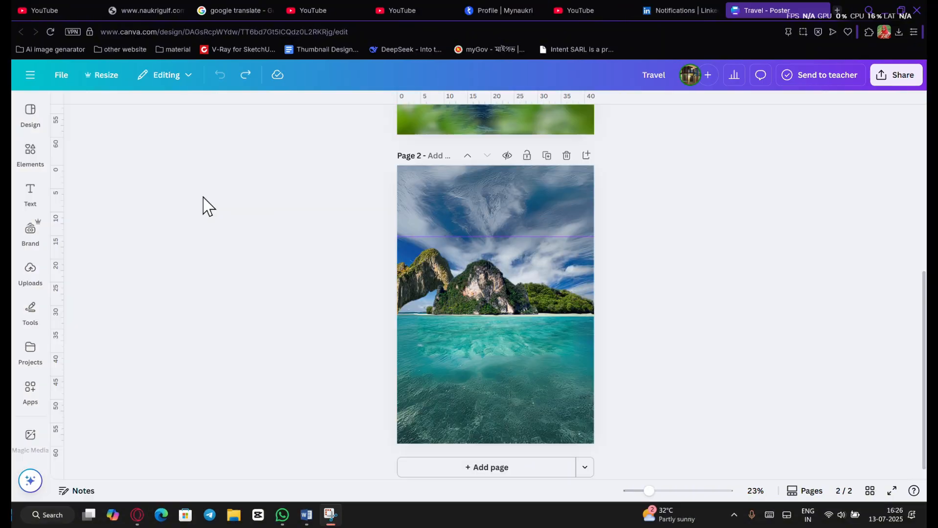
# Step: Search the elements for "3d location"
pyautogui.click(40, 161)
pyautogui.click(115, 116)
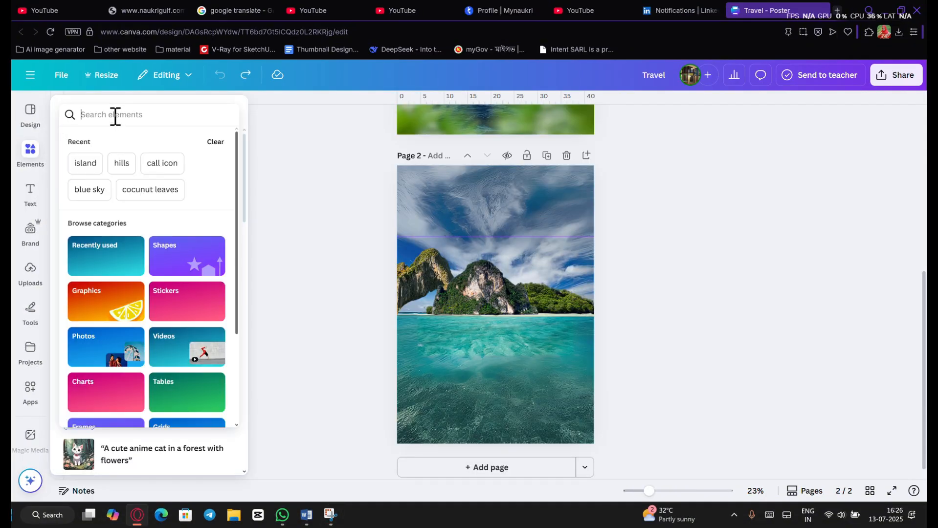
pyautogui.write('loca')
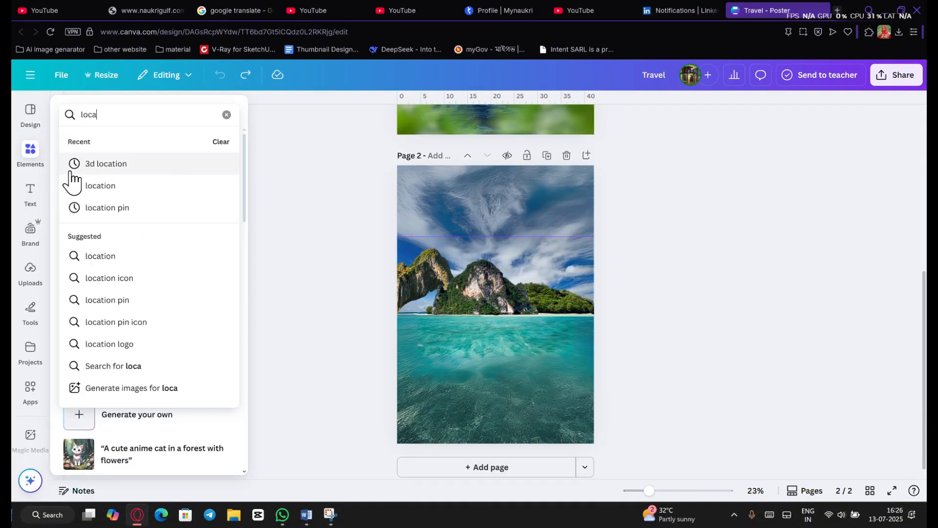
pyautogui.press('BackSpace')
pyautogui.press('BackSpace')
pyautogui.press('BackSpace')
pyautogui.press('BackSpace')
pyautogui.write('3d')
pyautogui.click(69, 167)
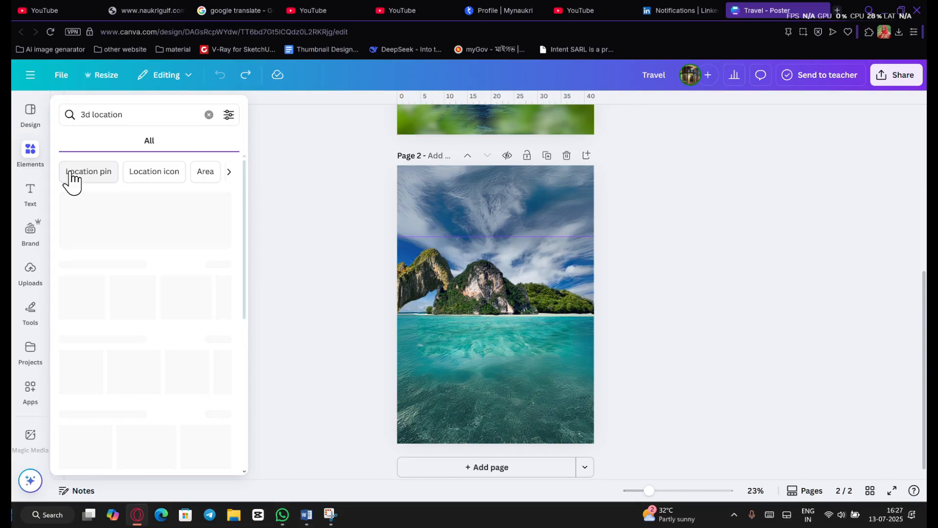
pyautogui.scroll(-1, 150, 252)
pyautogui.click(149, 252)
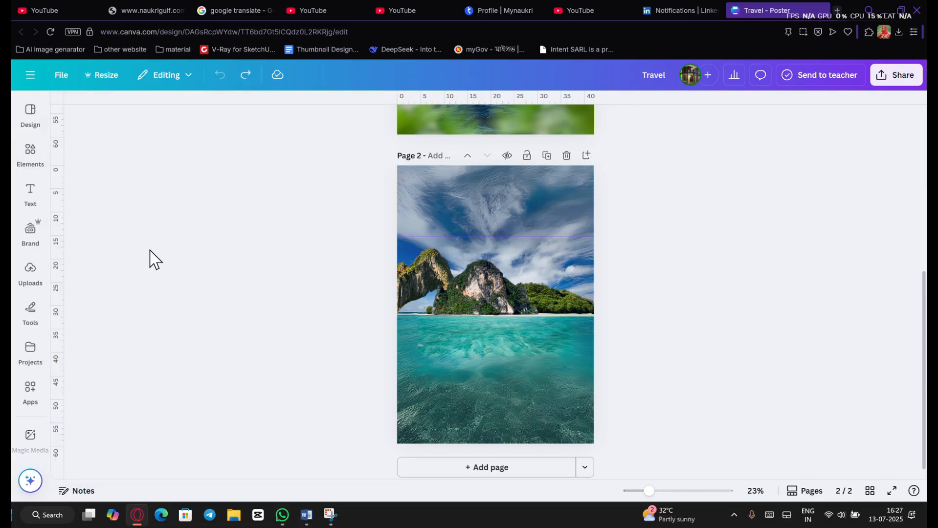
# Step: Add the tilted red 3D location pin with the open centre from the graphics results to page 2 and flip it horizontally
pyautogui.moveTo(32, 154)
pyautogui.click(99, 141)
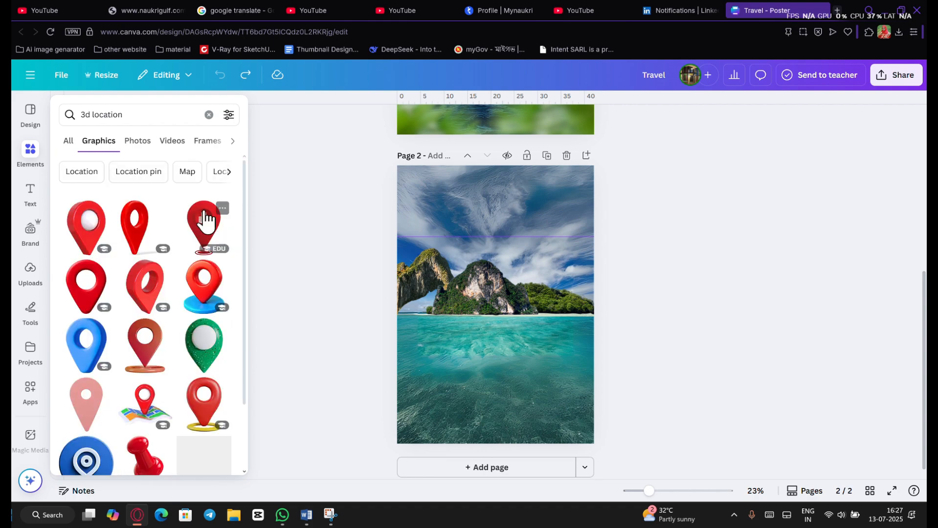
pyautogui.click(139, 292)
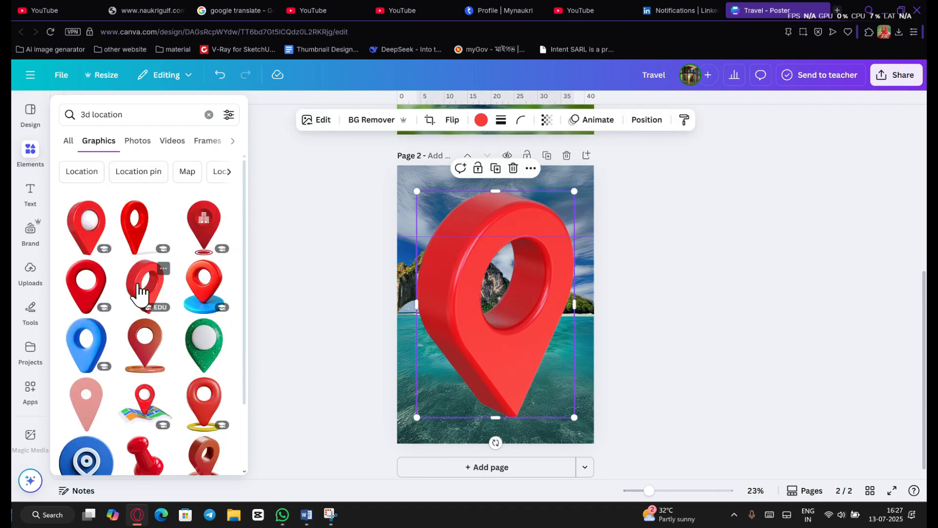
pyautogui.click(452, 126)
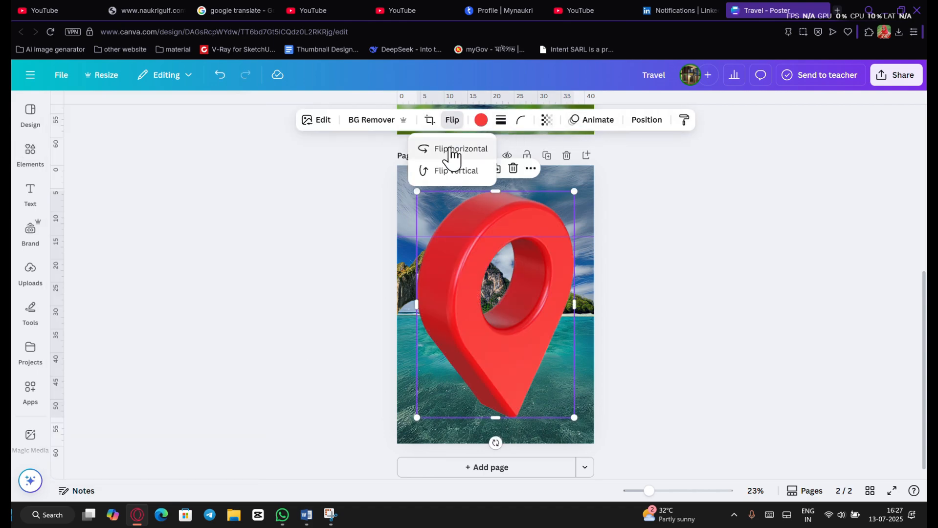
pyautogui.click(451, 150)
# Step: Shrink the location pin to about 10 cm wide and 14.5 cm high and place it just above the rocky peak
pyautogui.moveTo(575, 418); pyautogui.dragTo(513, 220)
pyautogui.scroll(1, 536, 362)
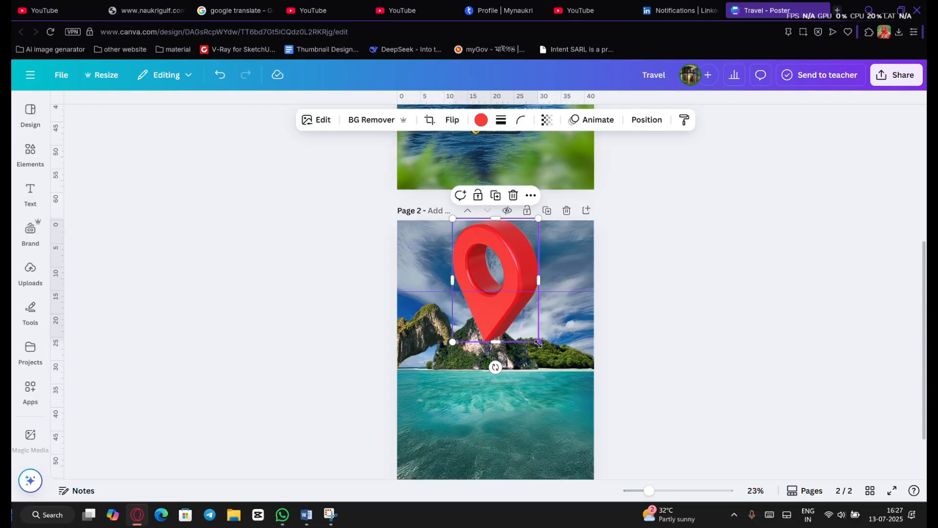
pyautogui.moveTo(538, 343); pyautogui.dragTo(500, 283)
pyautogui.click(647, 119)
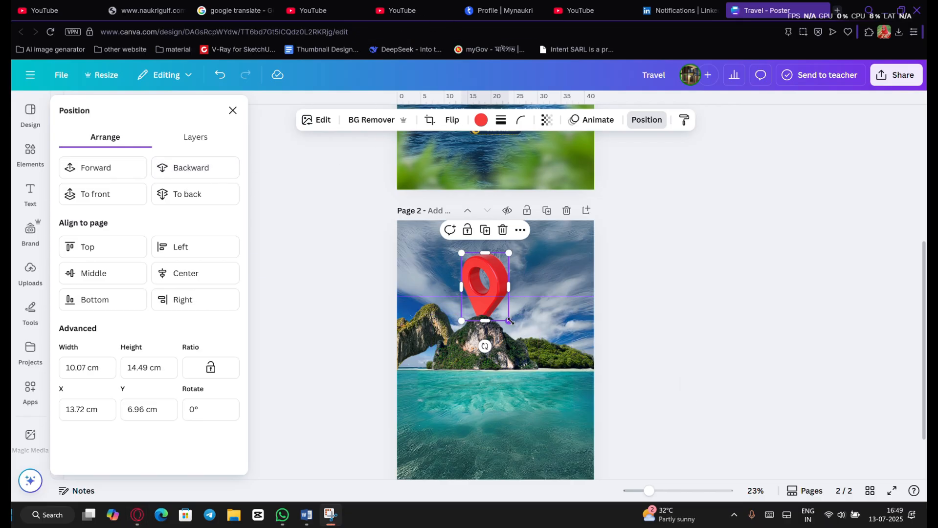
pyautogui.moveTo(509, 321); pyautogui.dragTo(507, 319)
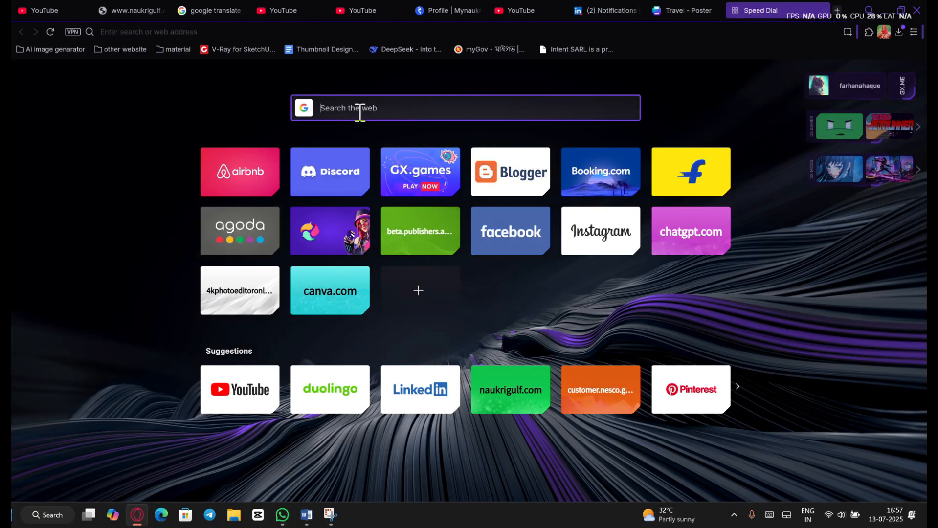
# Step: Search the web for "pinterest" in a new browser tab and open the Pinterest website
pyautogui.write('pint')
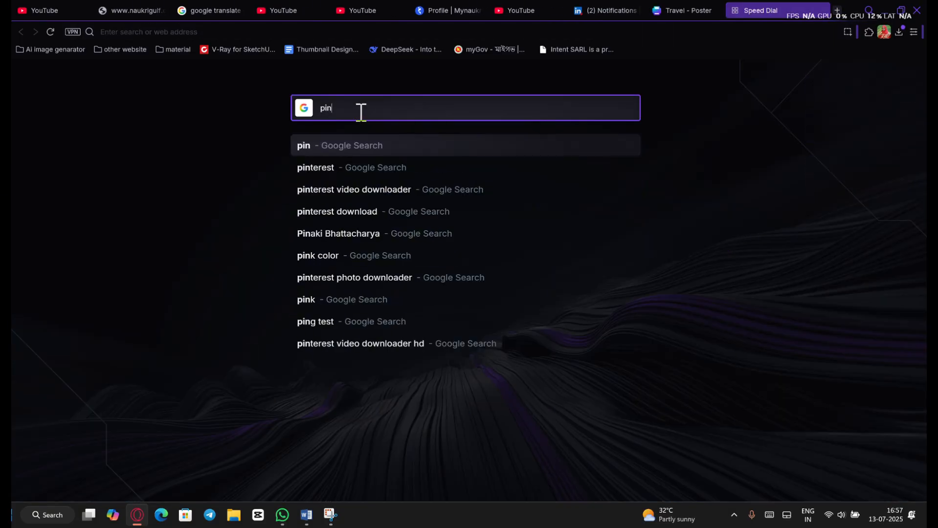
pyautogui.click(352, 166)
pyautogui.click(59, 247)
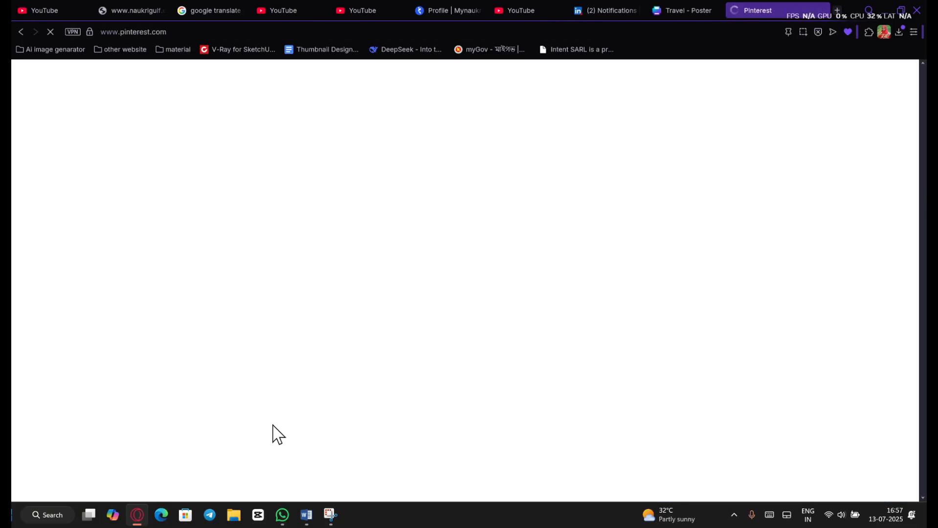
# Step: Search Pinterest for "airplane"
pyautogui.click(157, 81)
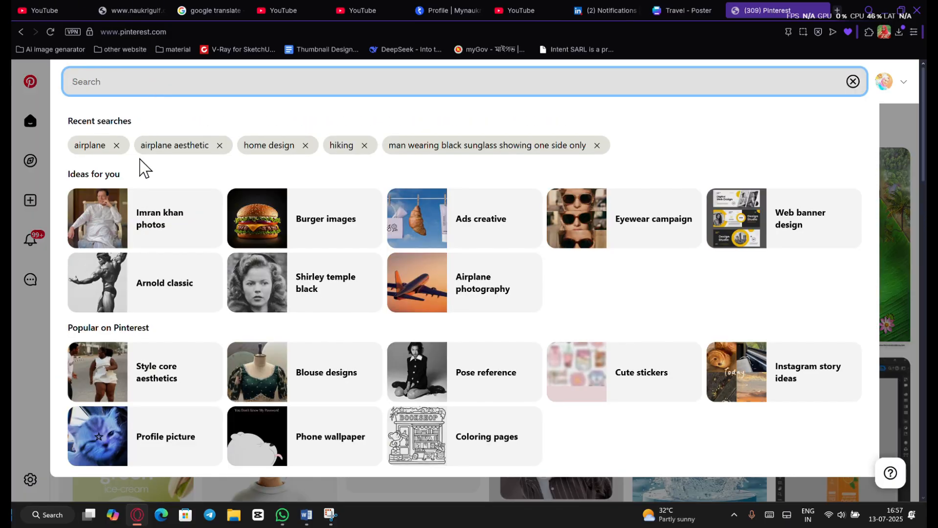
pyautogui.write('airplane')
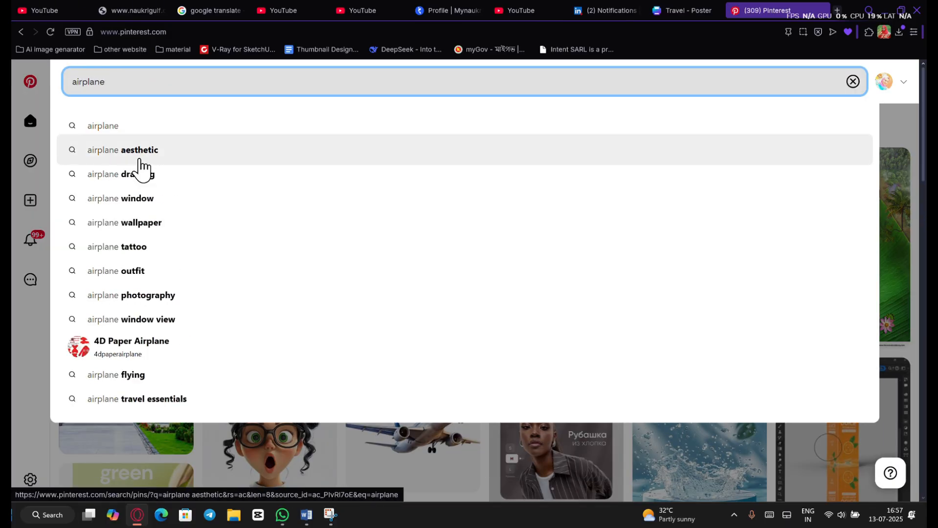
pyautogui.click(118, 133)
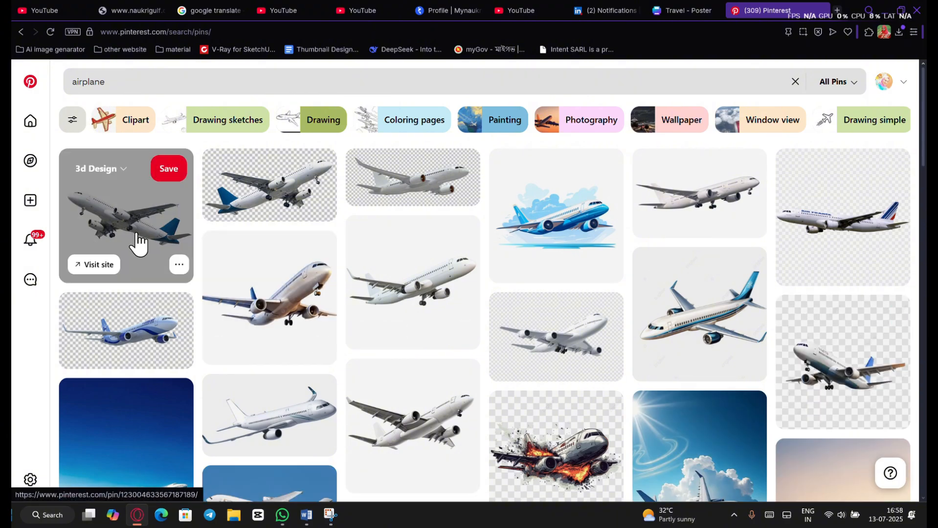
# Step: Open the pin of the white airliner with the blue tail and bring up the options for its image
pyautogui.click(882, 252)
pyautogui.click(77, 119)
pyautogui.click(182, 268)
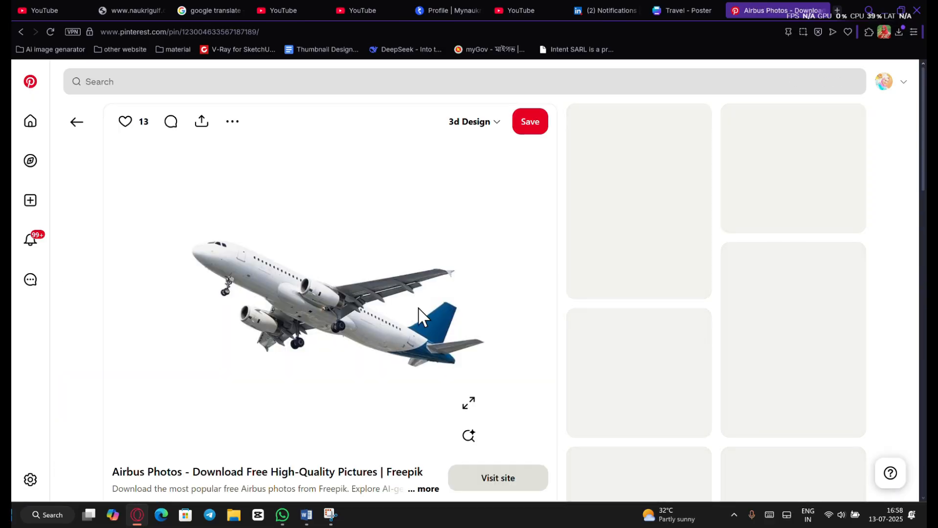
pyautogui.rightClick(256, 212)
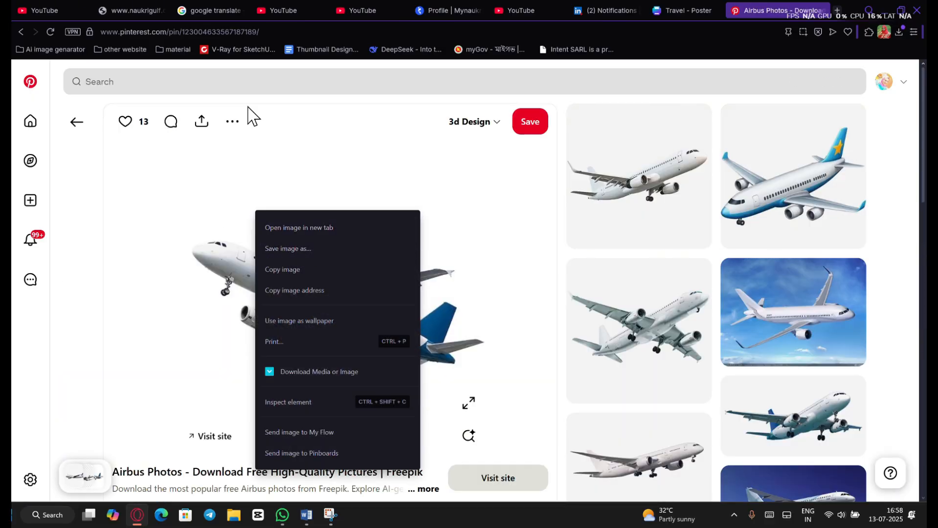
# Step: Switch to the Canva poster, add the white airliner from the uploads to page 2 and remove its background
pyautogui.click(822, 10)
pyautogui.scroll(-1, 92, 421)
pyautogui.click(92, 422)
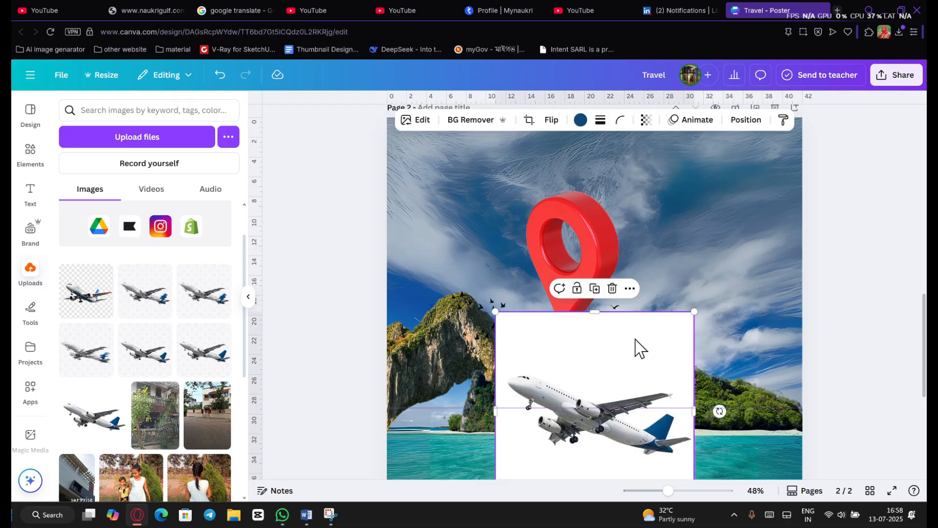
pyautogui.moveTo(623, 378); pyautogui.dragTo(611, 239)
pyautogui.click(472, 126)
# Step: Place the airliner over the location pin, duplicate it and set the copy just below
pyautogui.moveTo(610, 289); pyautogui.dragTo(596, 249)
pyautogui.click(576, 360)
pyautogui.moveTo(595, 283); pyautogui.dragTo(580, 361)
# Step: Send the upper airliner, which lies across the location pin, backward so it sits behind the pin
pyautogui.click(590, 247)
pyautogui.click(746, 120)
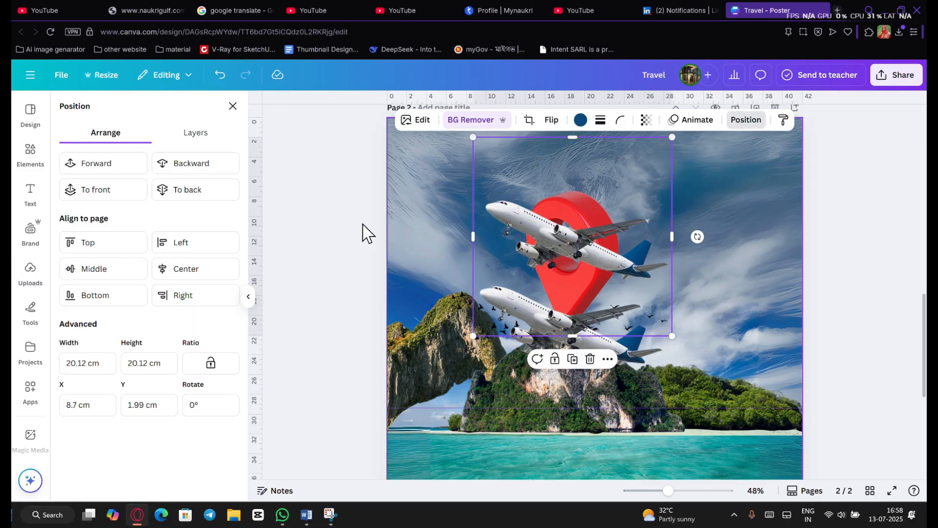
pyautogui.click(195, 168)
# Step: Align the front airliner copy with the rear one, crop off its tail half, and preview the page full screen
pyautogui.moveTo(629, 361); pyautogui.dragTo(629, 271)
pyautogui.moveTo(672, 232); pyautogui.dragTo(568, 228)
pyautogui.click(839, 347)
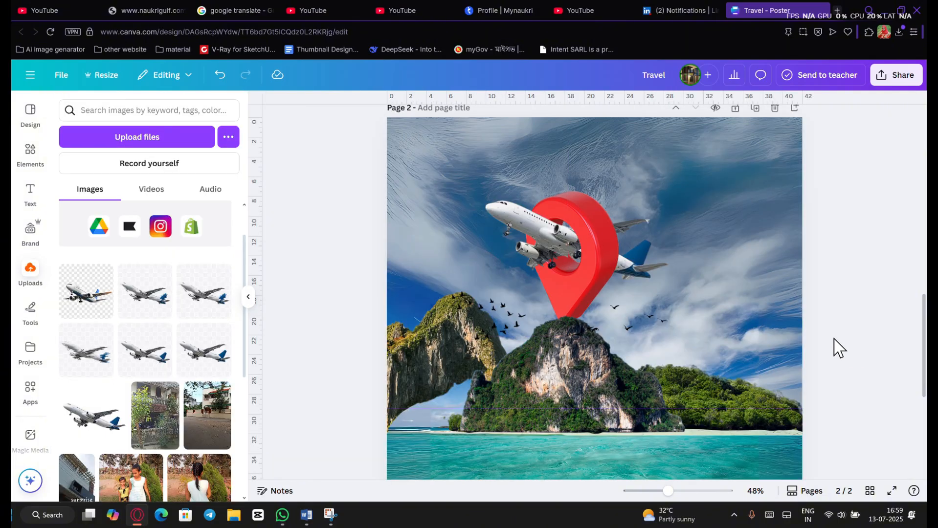
pyautogui.click(893, 490)
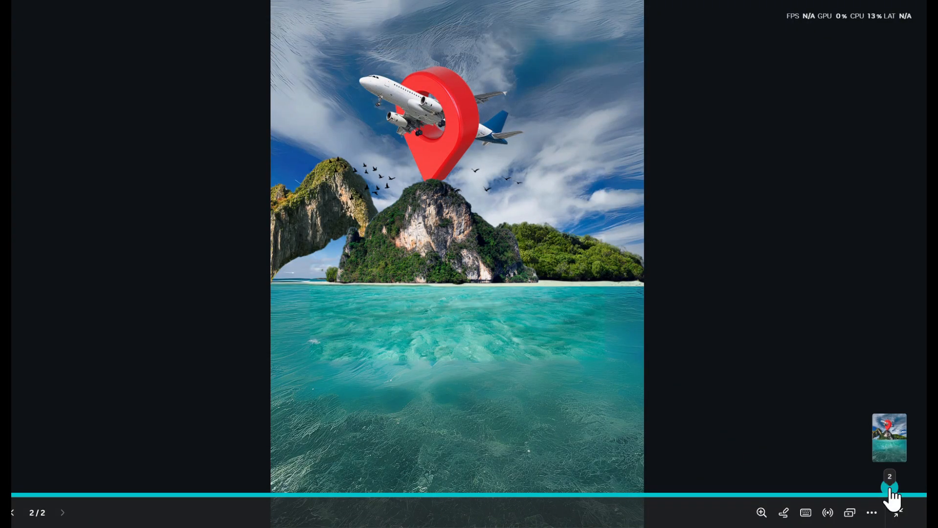
pyautogui.click(898, 515)
# Step: Search the elements for "Cloud"
pyautogui.moveTo(670, 493); pyautogui.dragTo(632, 484)
pyautogui.click(31, 153)
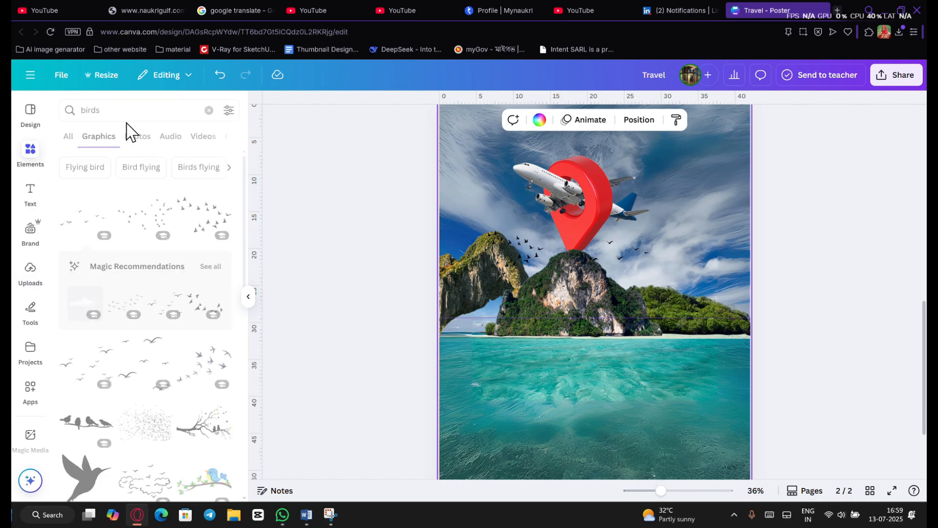
pyautogui.click(142, 112)
pyautogui.click(209, 110)
pyautogui.write('Cloud')
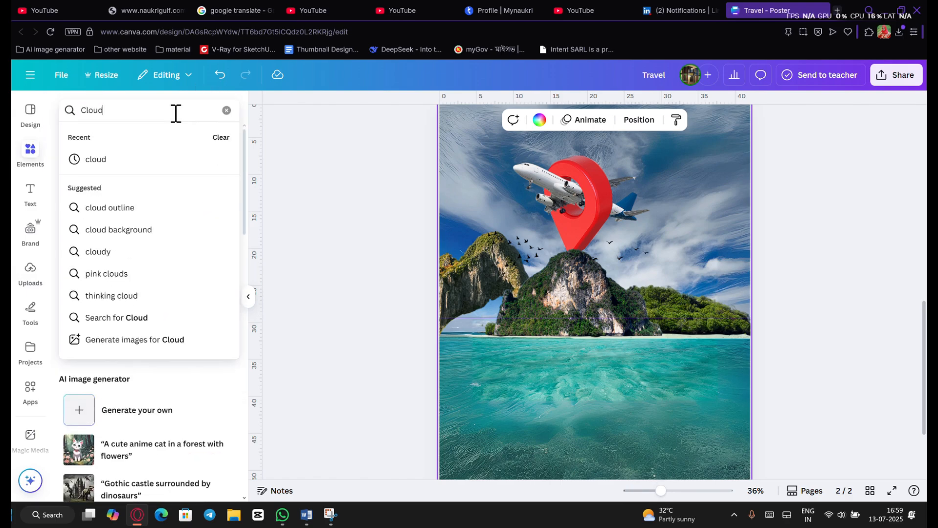
pyautogui.press('Return')
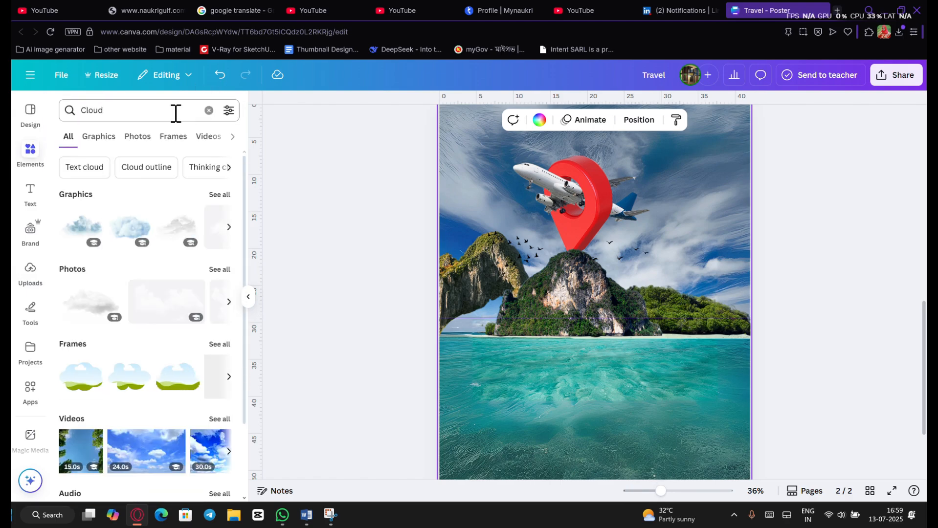
# Step: Browse the graphics and photo results for realistic white clouds suited to the sky
pyautogui.click(95, 137)
pyautogui.scroll(-1, 170, 366)
pyautogui.scroll(1, 203, 366)
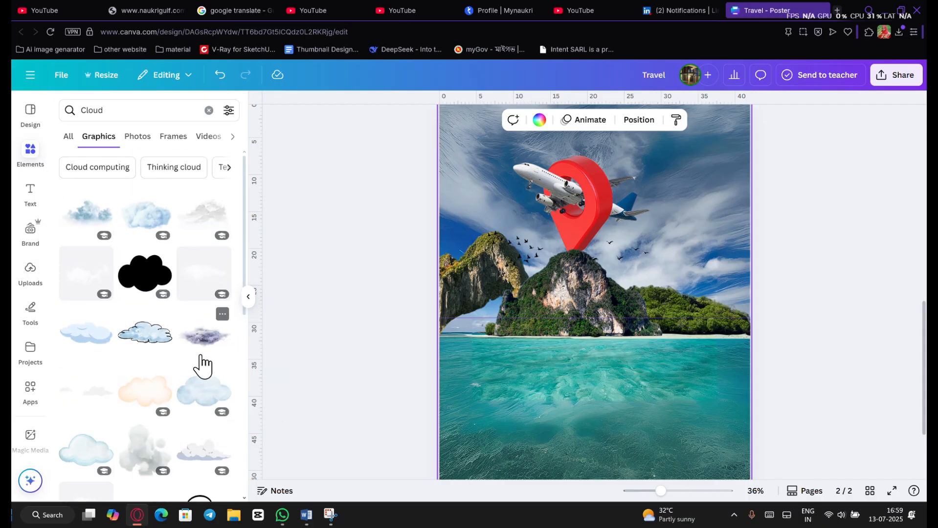
pyautogui.click(138, 139)
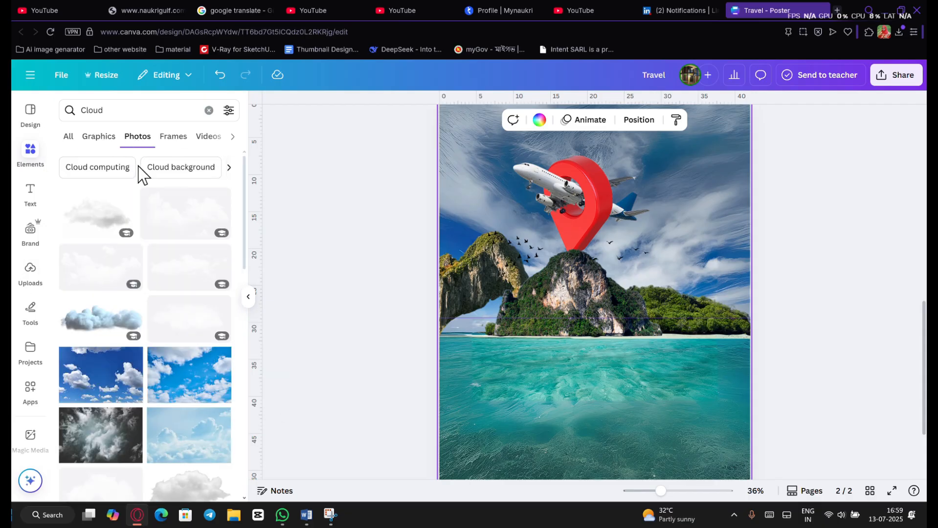
pyautogui.click(69, 139)
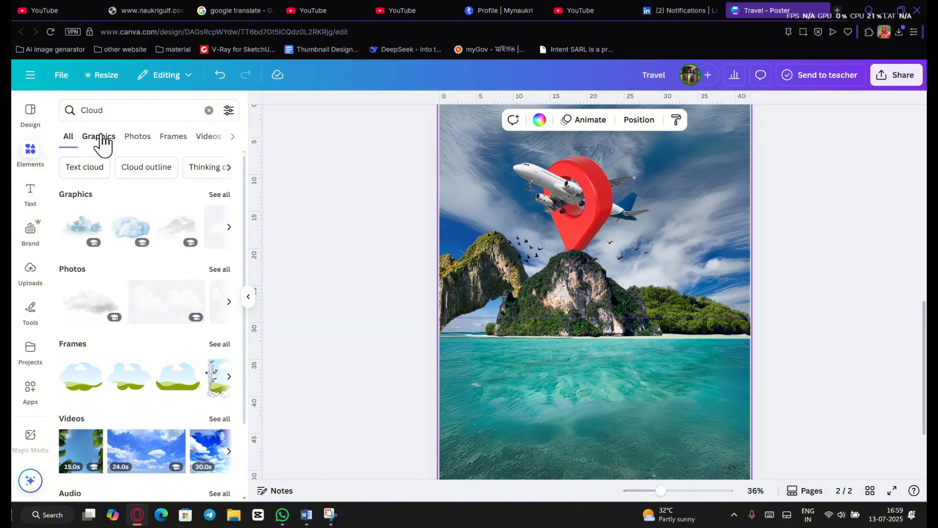
pyautogui.click(100, 140)
pyautogui.scroll(-15, 175, 264)
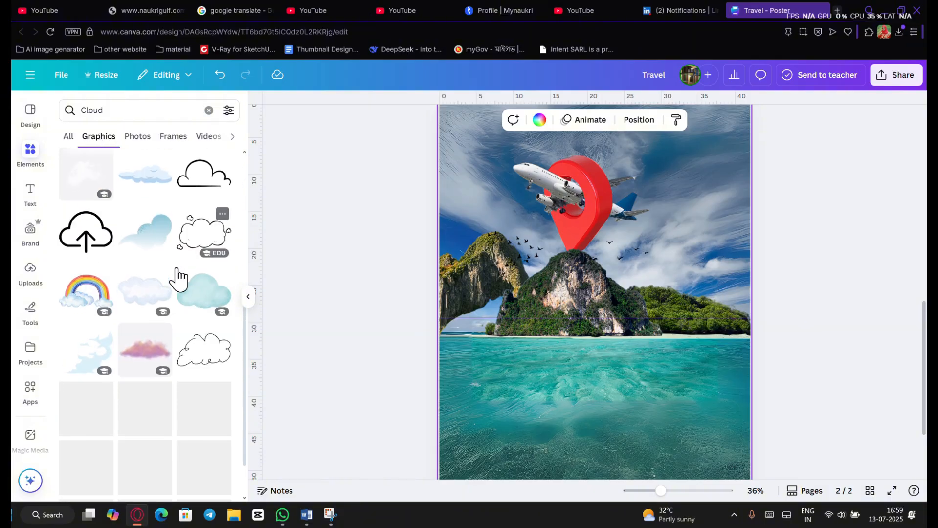
pyautogui.scroll(-10, 185, 267)
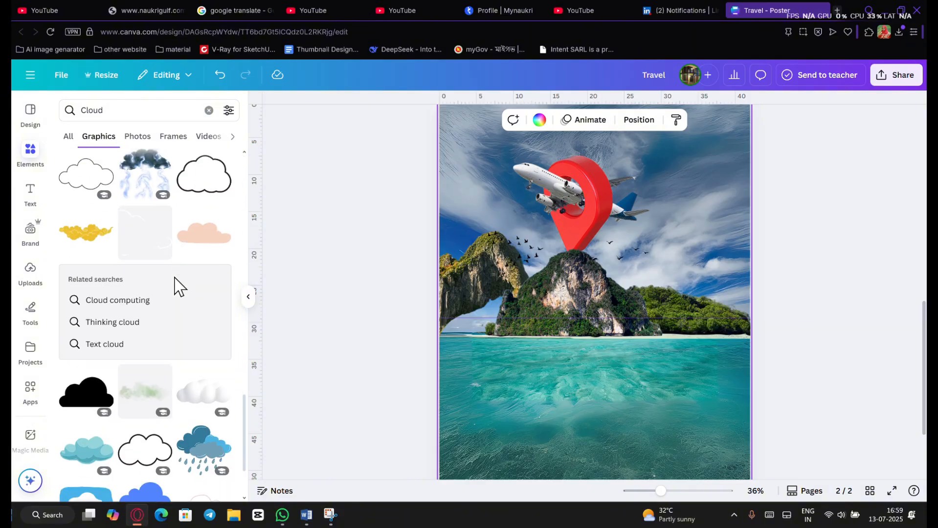
pyautogui.click(138, 137)
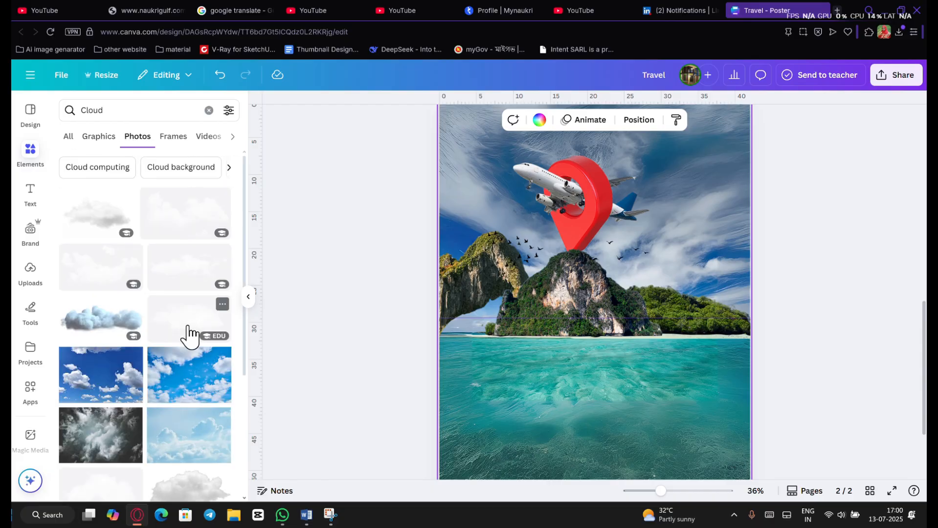
# Step: Add several white cloud photos to page 2 and place the last one over the sea
pyautogui.click(183, 240)
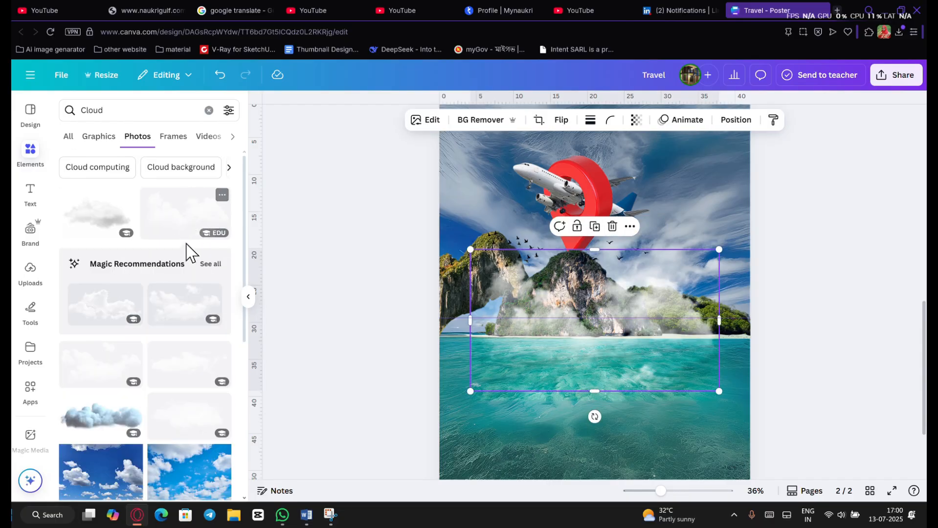
pyautogui.click(96, 215)
pyautogui.click(157, 313)
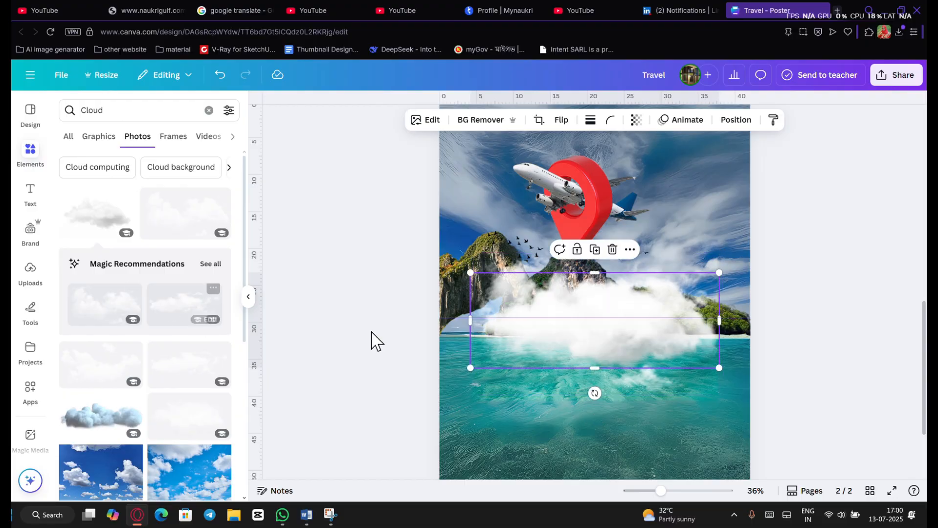
pyautogui.click(195, 410)
pyautogui.moveTo(607, 341); pyautogui.dragTo(589, 435)
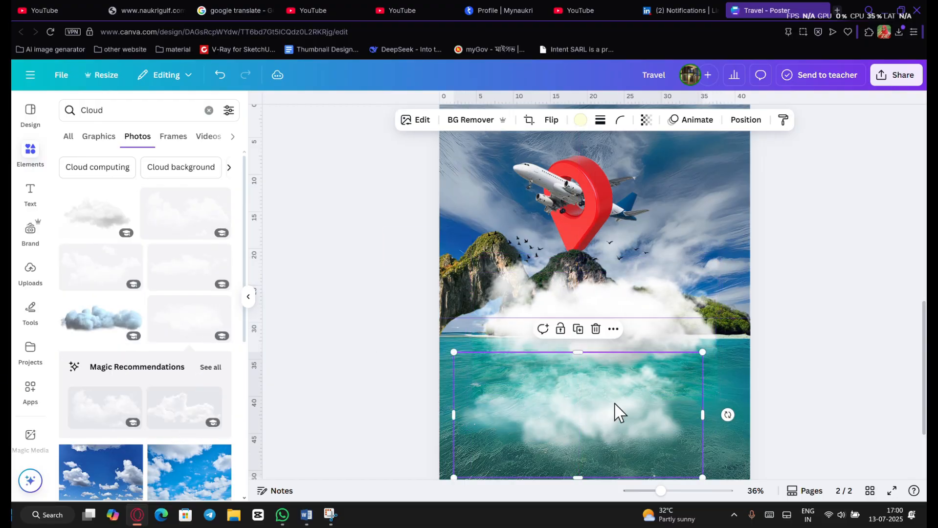
# Step: Move one cloud into the sky near the pin, then shrink the sea cloud and a wispy cloud to about 16 cm wide
pyautogui.moveTo(623, 297); pyautogui.dragTo(686, 190)
pyautogui.click(626, 338)
pyautogui.click(624, 438)
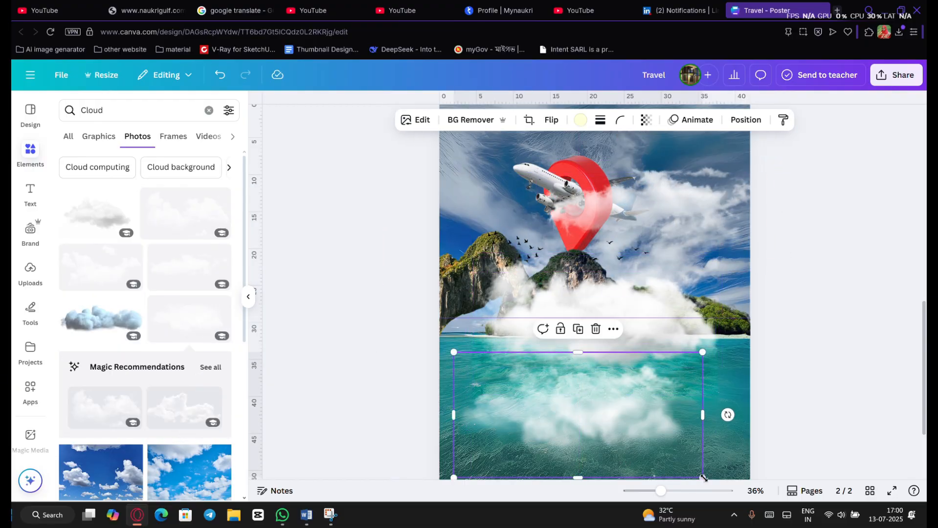
pyautogui.moveTo(703, 478); pyautogui.dragTo(568, 407)
pyautogui.click(639, 340)
pyautogui.moveTo(725, 397); pyautogui.dragTo(592, 320)
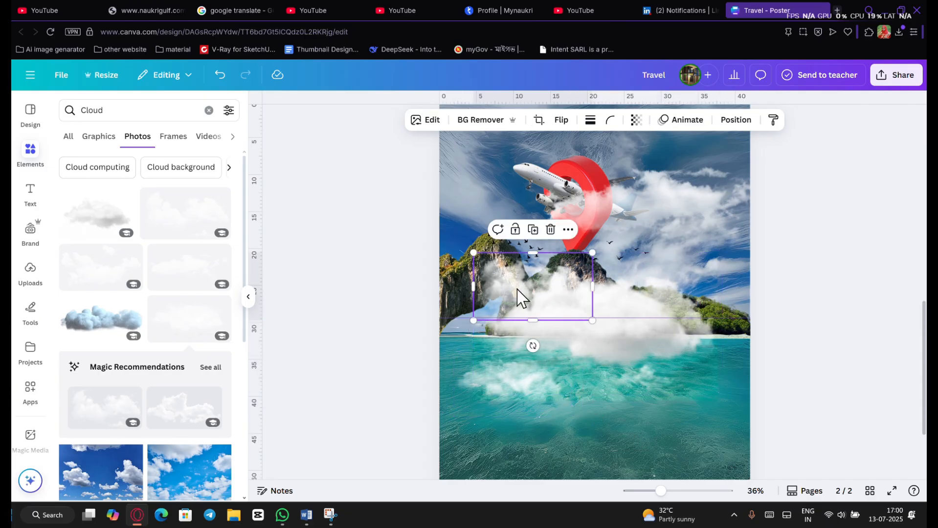
# Step: Move the small wispy cloud into the sky left of the pin and shrink the other sky cloud below the airliner's tail
pyautogui.moveTo(512, 289); pyautogui.dragTo(464, 176)
pyautogui.moveTo(682, 208); pyautogui.dragTo(688, 184)
pyautogui.moveTo(545, 230); pyautogui.dragTo(635, 197)
pyautogui.moveTo(712, 167); pyautogui.dragTo(651, 229)
# Step: Remove the dense cloud and the cloud right of the pin, and shrink the large wispy cloud to about 15 by 8.5 cm
pyautogui.moveTo(618, 328); pyautogui.dragTo(676, 430)
pyautogui.click(669, 316)
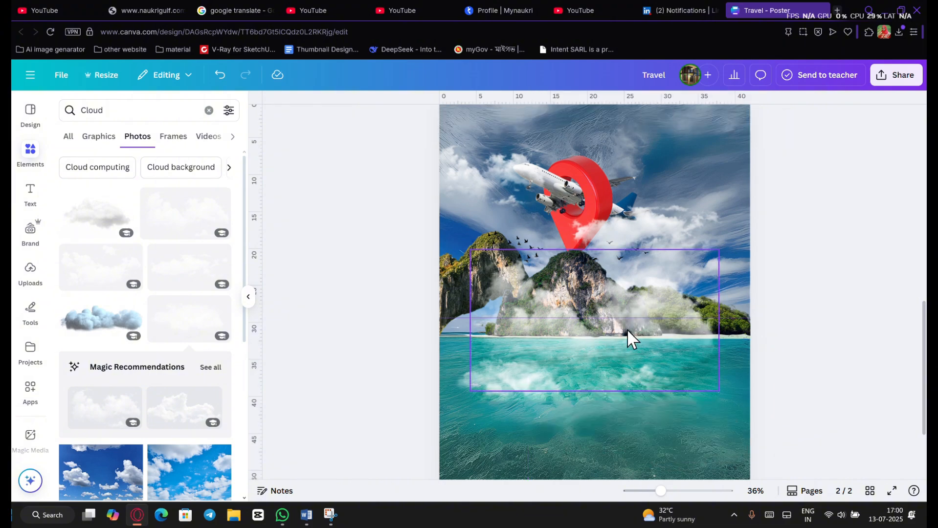
pyautogui.moveTo(626, 329); pyautogui.dragTo(610, 336)
pyautogui.moveTo(703, 400); pyautogui.dragTo(565, 321)
pyautogui.moveTo(504, 300); pyautogui.dragTo(574, 335)
pyautogui.moveTo(658, 247); pyautogui.dragTo(679, 214)
pyautogui.press('Delete')
# Step: Arrange the three remaining clouds over the left cliffs, right of the pin's tip, and across the page's right edge by the green hill
pyautogui.moveTo(467, 195); pyautogui.dragTo(574, 282)
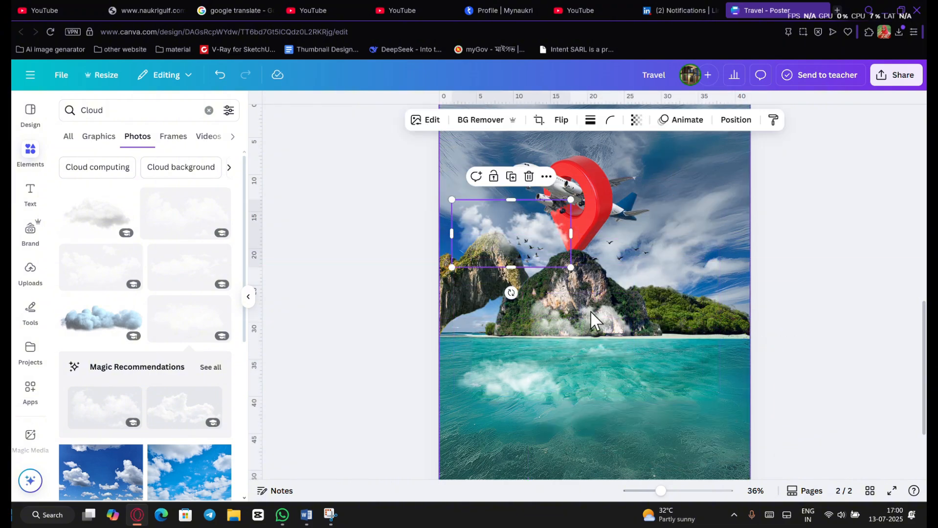
pyautogui.moveTo(626, 234); pyautogui.dragTo(633, 247)
pyautogui.moveTo(542, 236); pyautogui.dragTo(763, 289)
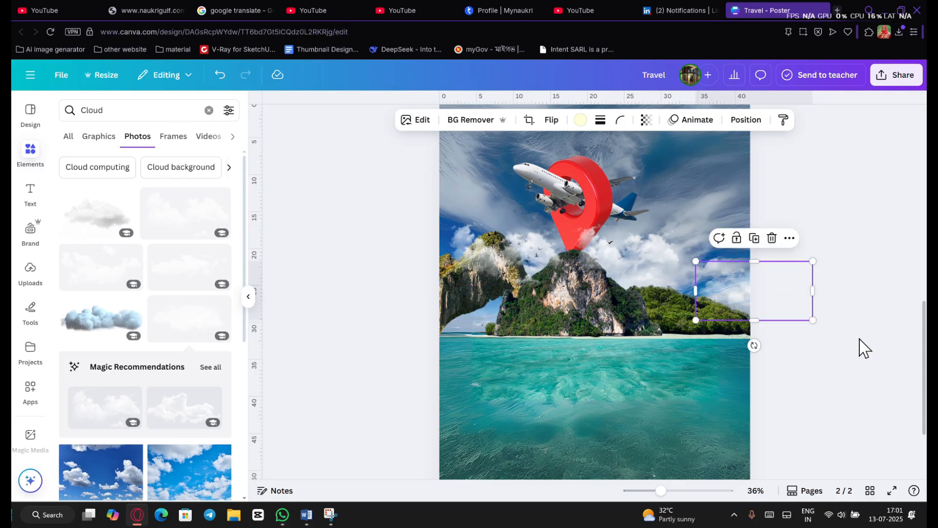
pyautogui.click(861, 345)
# Step: Send the clouds on both sides of the pin's tip backward, behind the flying birds
pyautogui.click(530, 267)
pyautogui.click(635, 258)
pyautogui.click(736, 120)
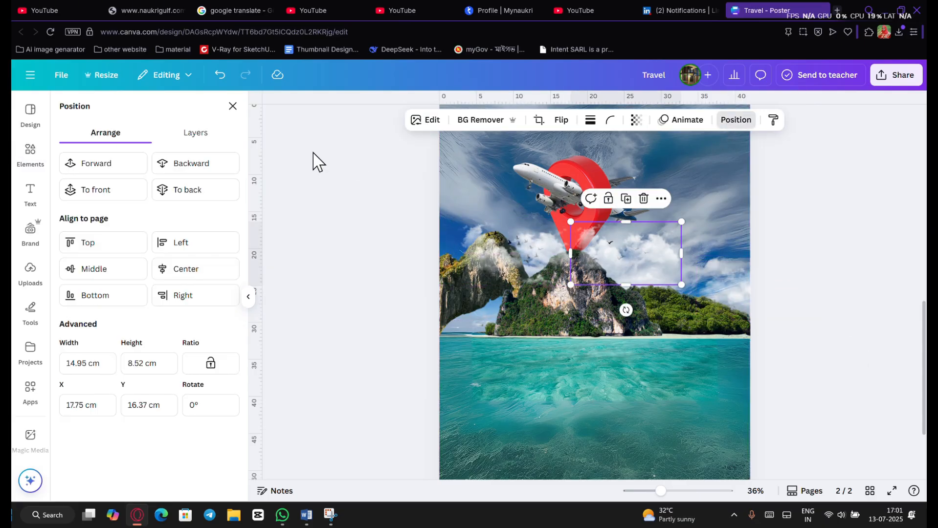
pyautogui.click(537, 242)
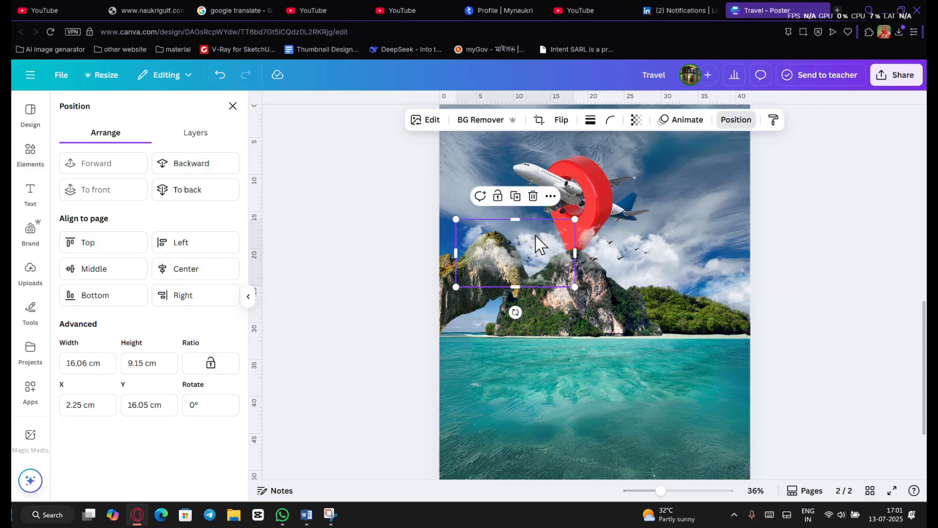
pyautogui.click(198, 169)
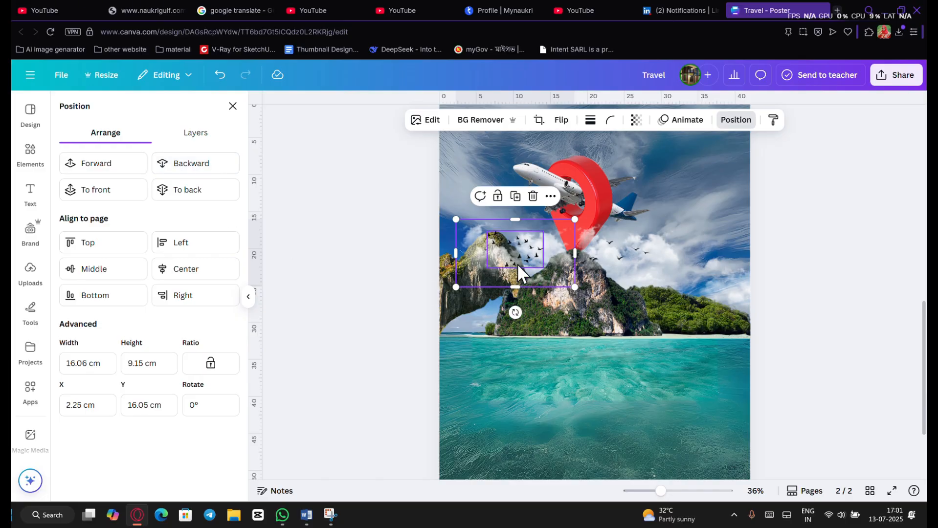
# Step: Send the cloud at the page's right edge two levels backward and one forward, and preview the poster full screen
pyautogui.moveTo(547, 277); pyautogui.dragTo(546, 277)
pyautogui.moveTo(614, 255); pyautogui.dragTo(613, 259)
pyautogui.moveTo(731, 293); pyautogui.dragTo(734, 295)
pyautogui.click(203, 169)
pyautogui.click(203, 169)
pyautogui.click(124, 170)
pyautogui.click(818, 386)
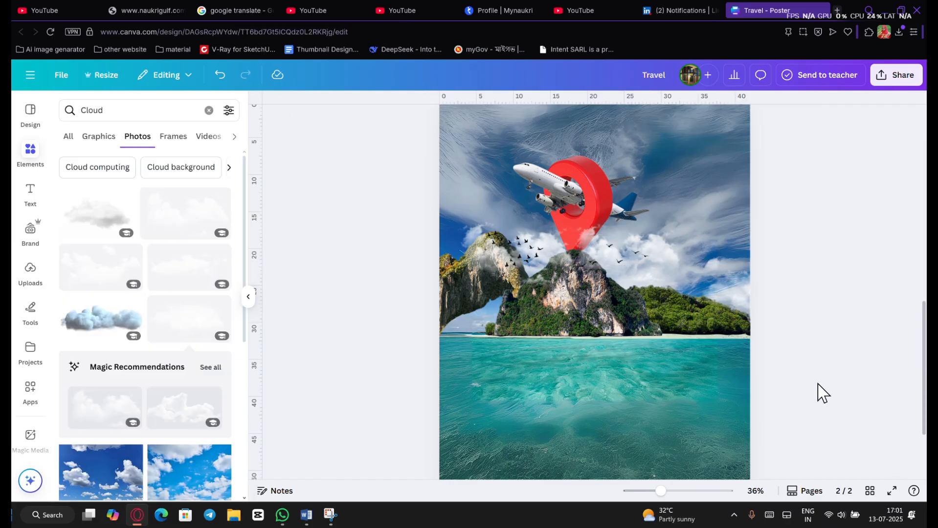
pyautogui.click(892, 491)
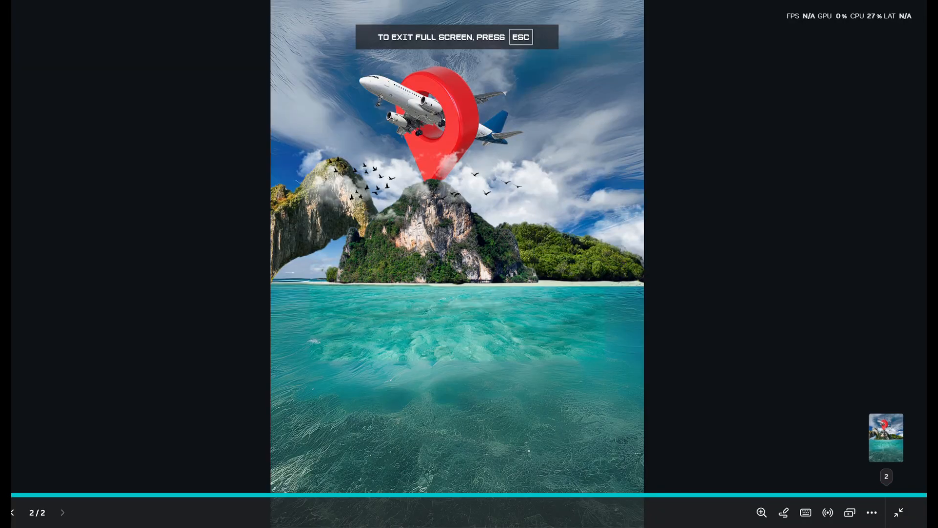
pyautogui.click(900, 514)
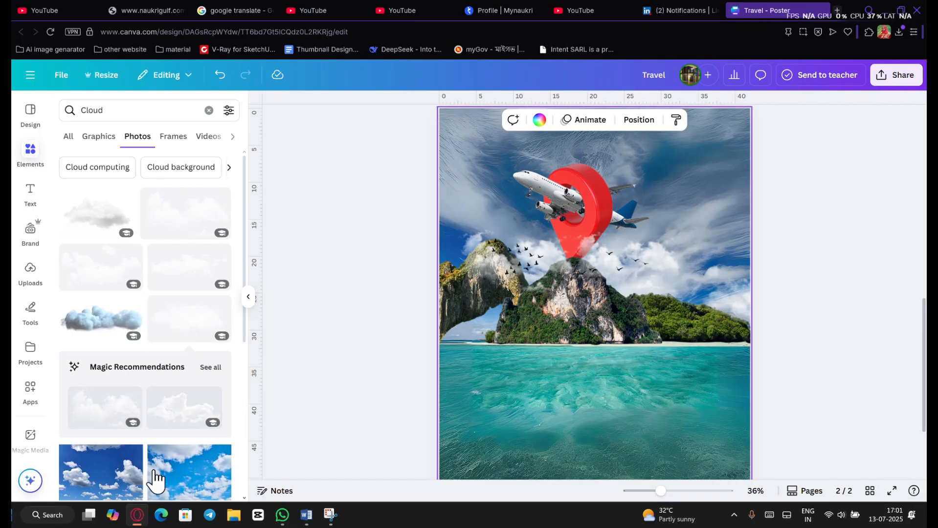
# Step: Add a heading reading "Travel" to the poster and set its font to Brusher
pyautogui.click(31, 193)
pyautogui.click(149, 233)
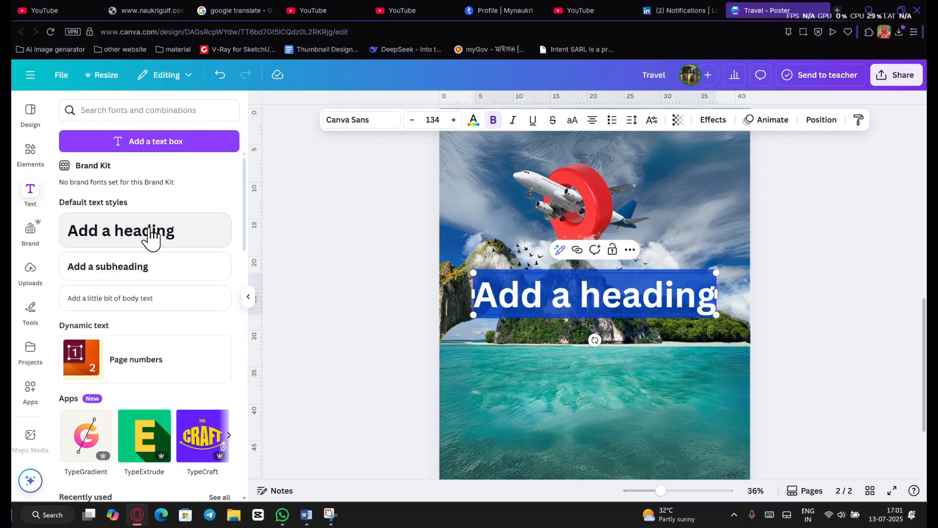
pyautogui.write('Travel')
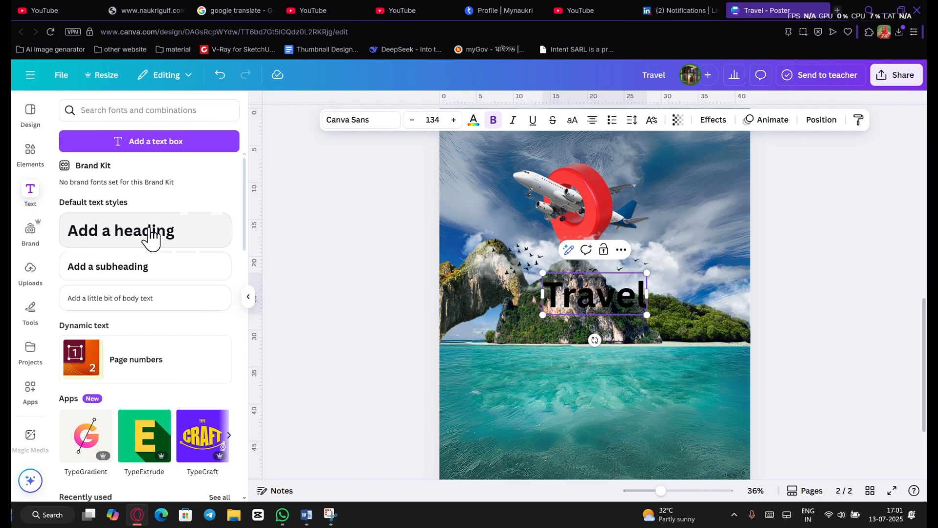
pyautogui.click(360, 120)
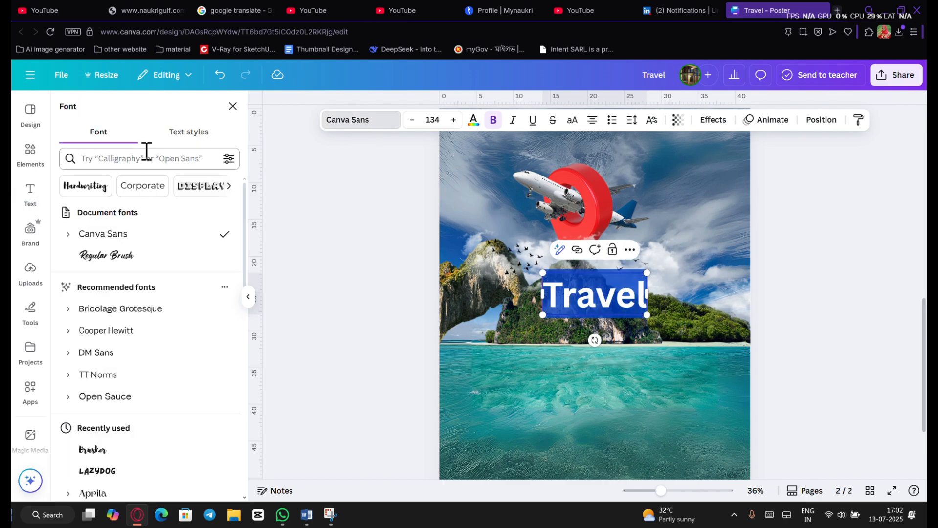
pyautogui.write('brush')
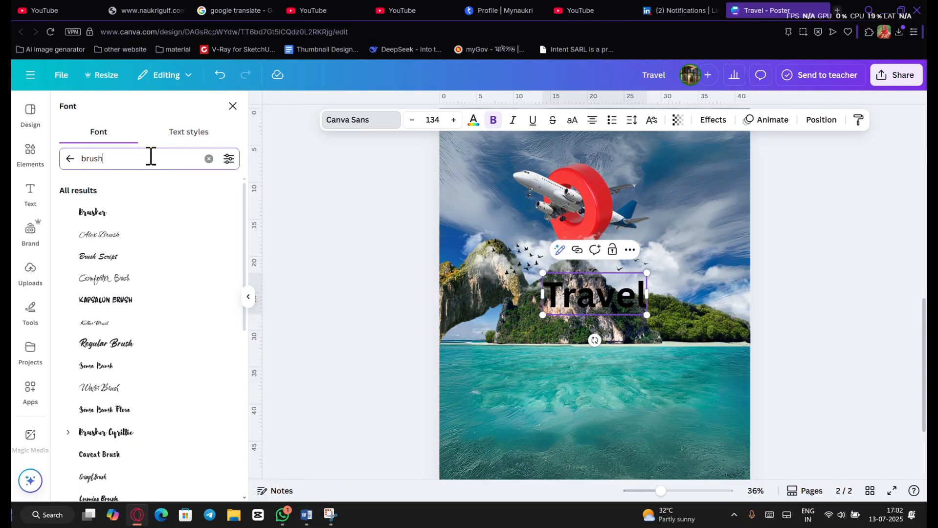
pyautogui.click(104, 215)
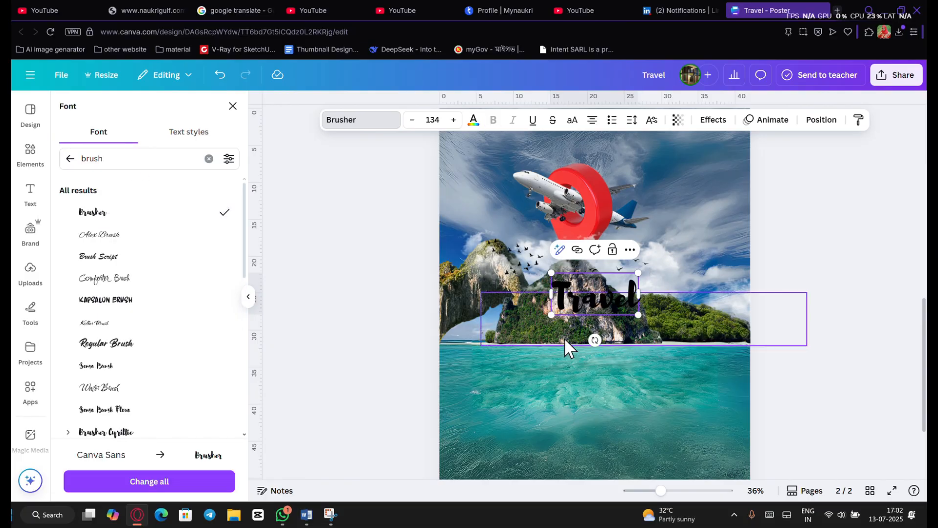
# Step: Recolour the Travel heading yellow and change its font to Regular Brush
pyautogui.doubleClick(627, 297)
pyautogui.click(474, 120)
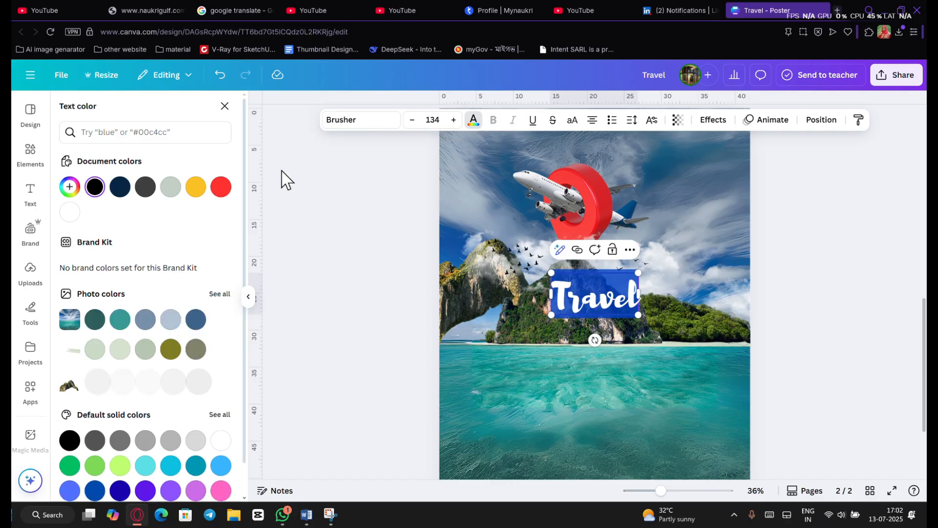
pyautogui.click(196, 187)
pyautogui.click(354, 120)
pyautogui.click(126, 299)
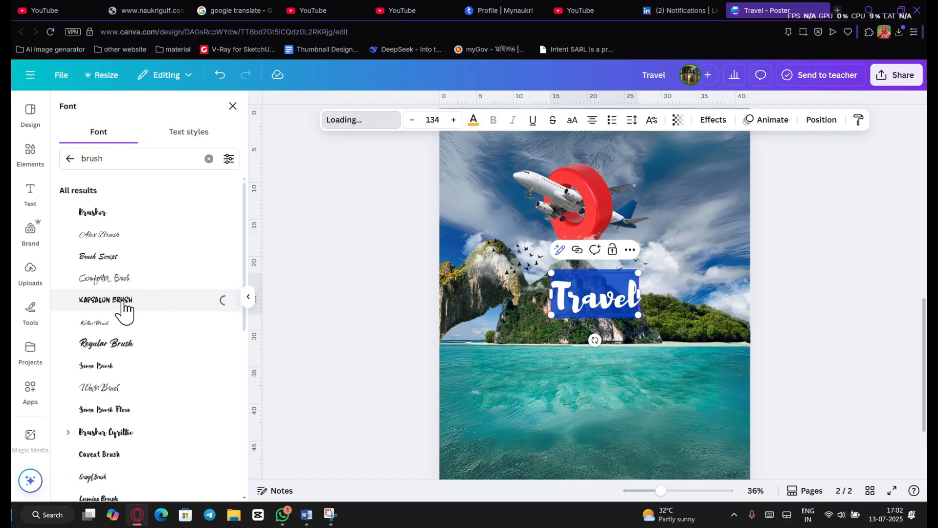
pyautogui.click(127, 344)
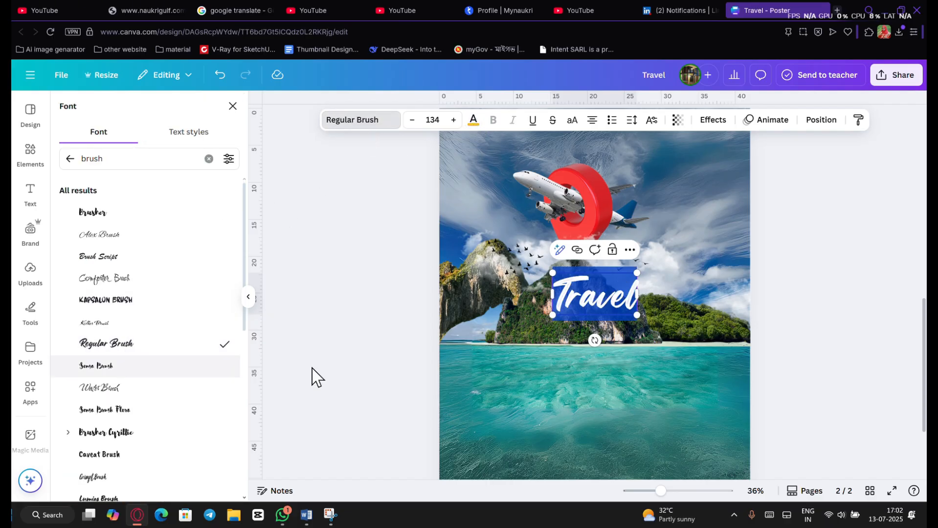
# Step: Resize the Travel heading to font size 176, about 15 by 7.5 cm, and place it just above the location pin
pyautogui.moveTo(551, 273); pyautogui.dragTo(523, 259)
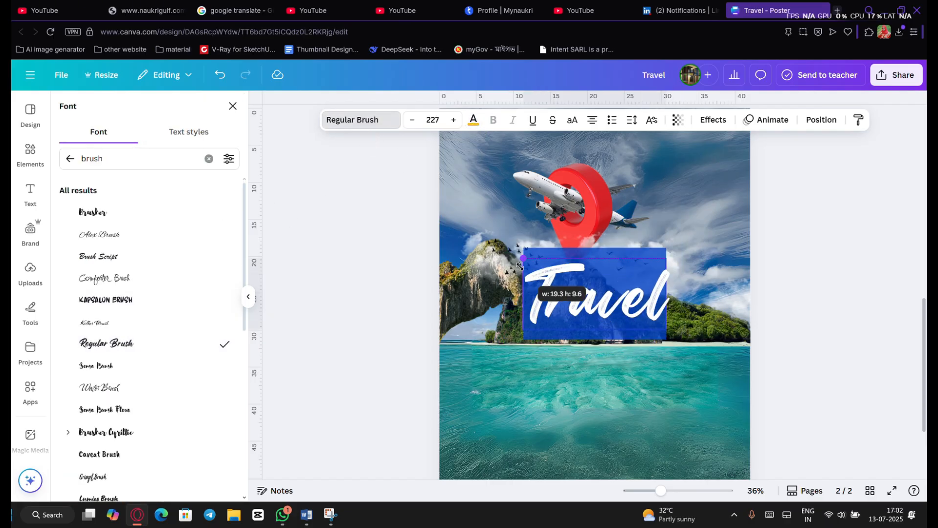
pyautogui.click(719, 244)
pyautogui.moveTo(619, 260); pyautogui.dragTo(619, 148)
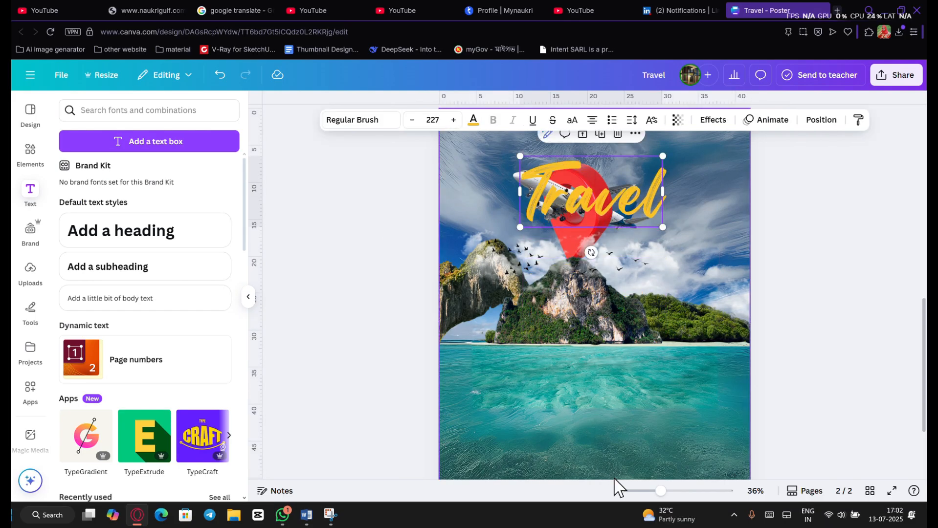
pyautogui.moveTo(660, 491); pyautogui.dragTo(655, 491)
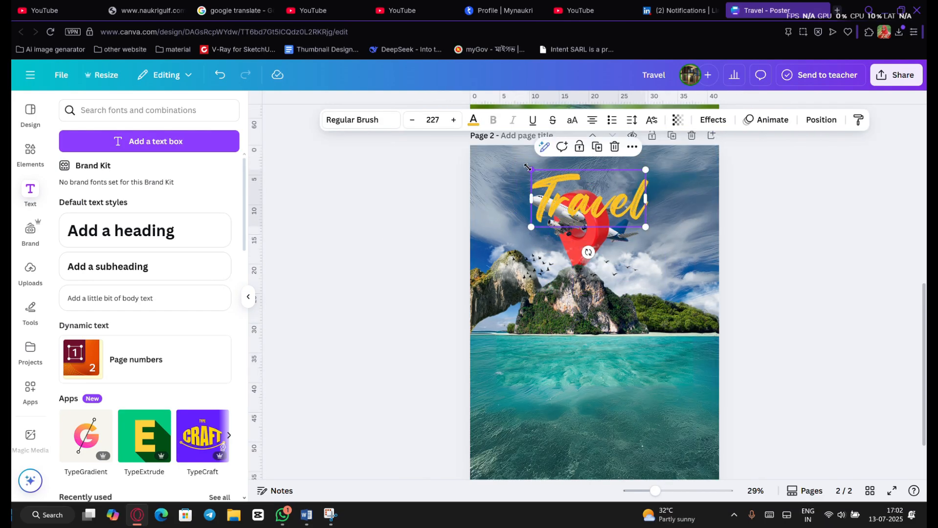
pyautogui.moveTo(530, 169)
pyautogui.mouseDown()
pyautogui.moveTo(549, 182)
pyautogui.moveTo(542, 175)
pyautogui.mouseUp()
pyautogui.moveTo(593, 203); pyautogui.dragTo(587, 188)
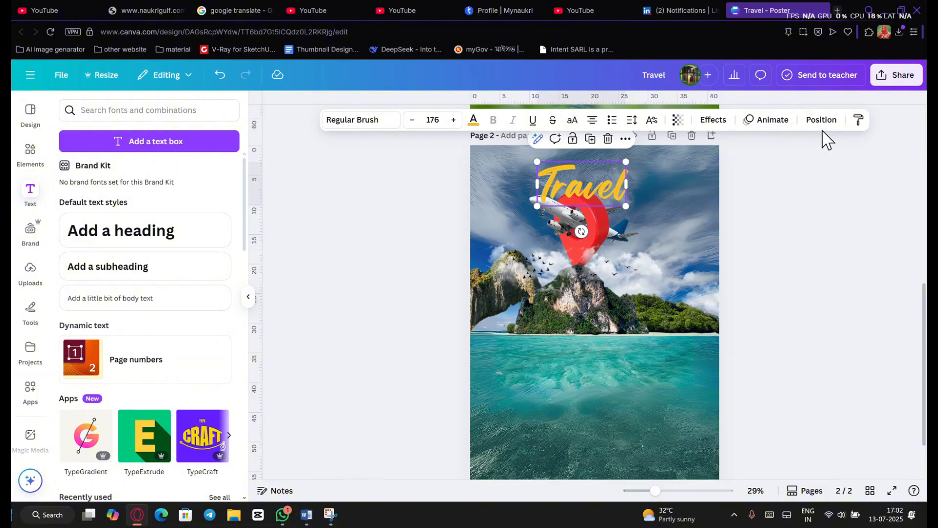
# Step: Send the Travel heading behind the location pin and airplane, and preview the poster full screen
pyautogui.click(821, 122)
pyautogui.moveTo(655, 490); pyautogui.dragTo(664, 491)
pyautogui.scroll(7, 634, 354)
pyautogui.scroll(-4, 636, 364)
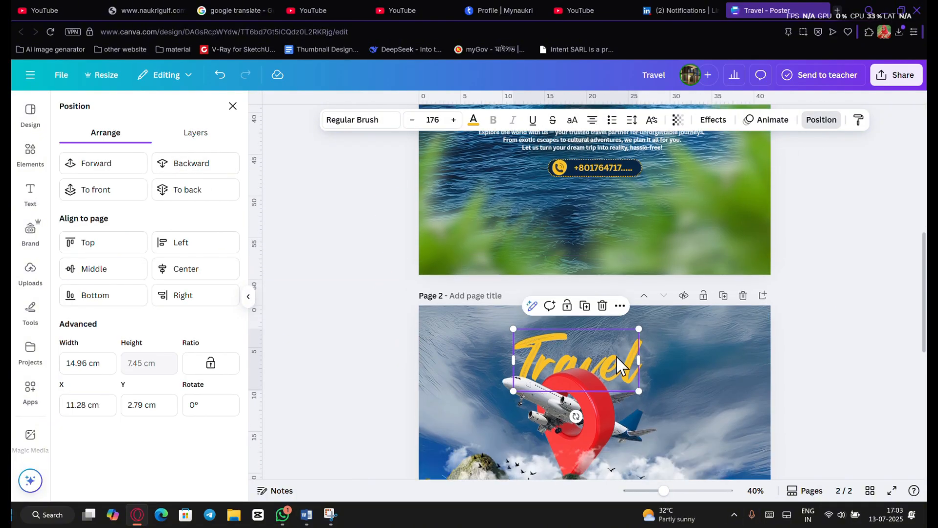
pyautogui.click(891, 491)
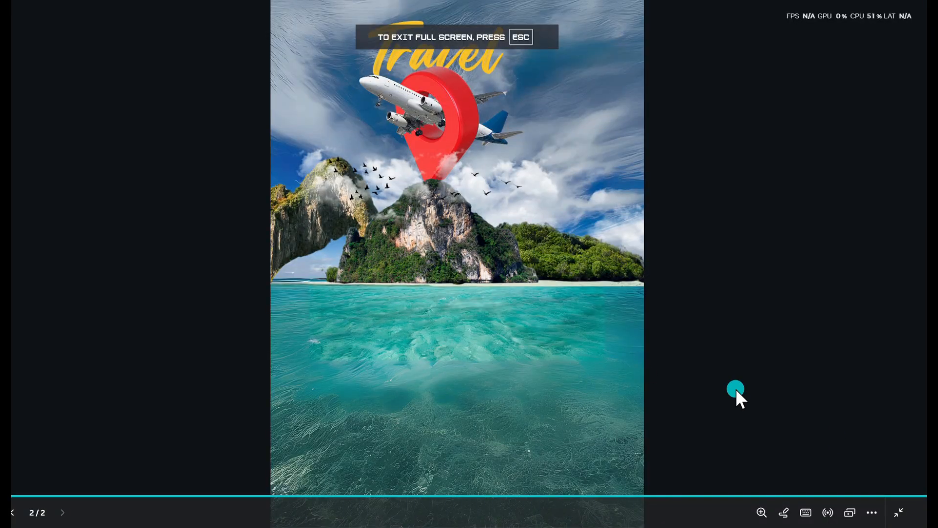
pyautogui.moveTo(866, 524)
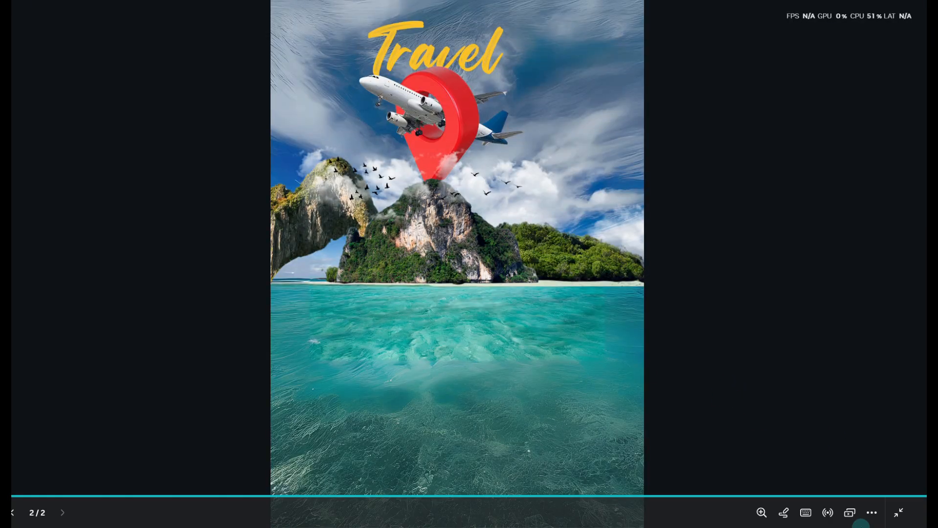
pyautogui.click(899, 514)
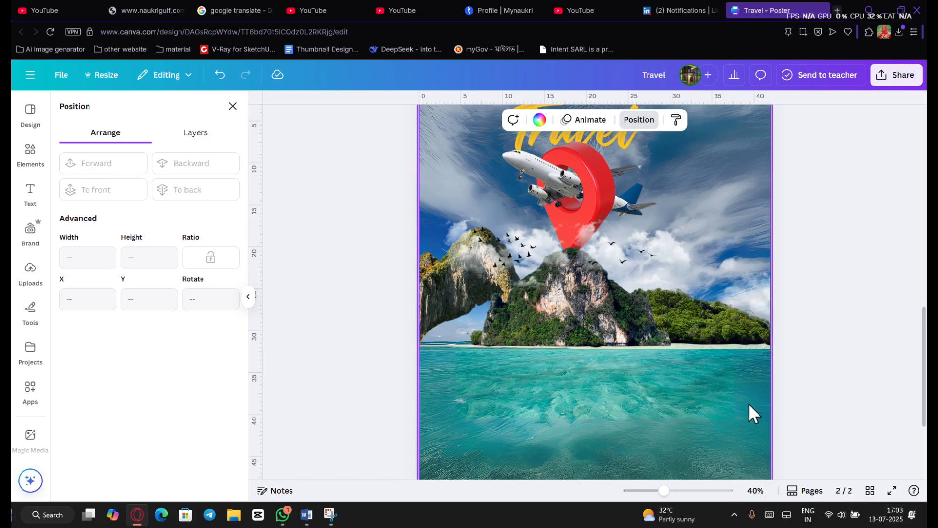
# Step: Add a subheading reading "your dream country" and colour its text white
pyautogui.click(35, 201)
pyautogui.click(119, 268)
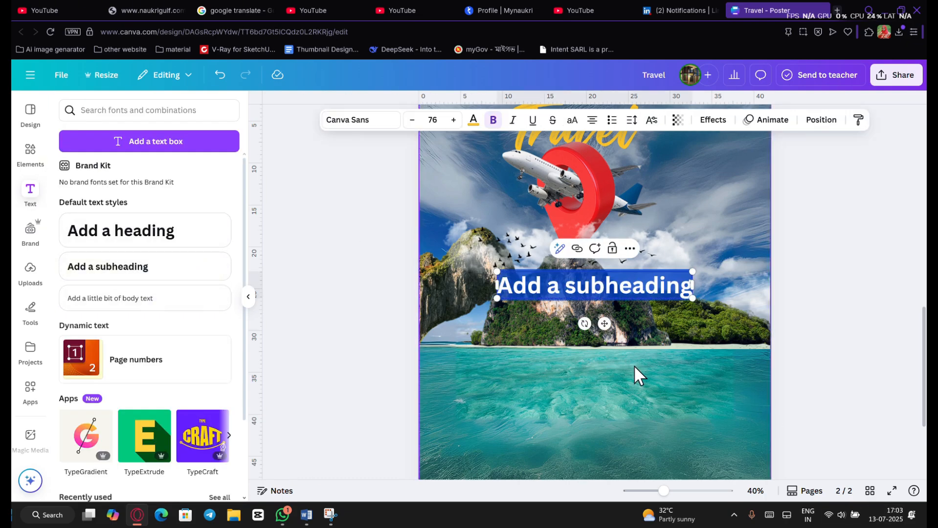
pyautogui.write('your')
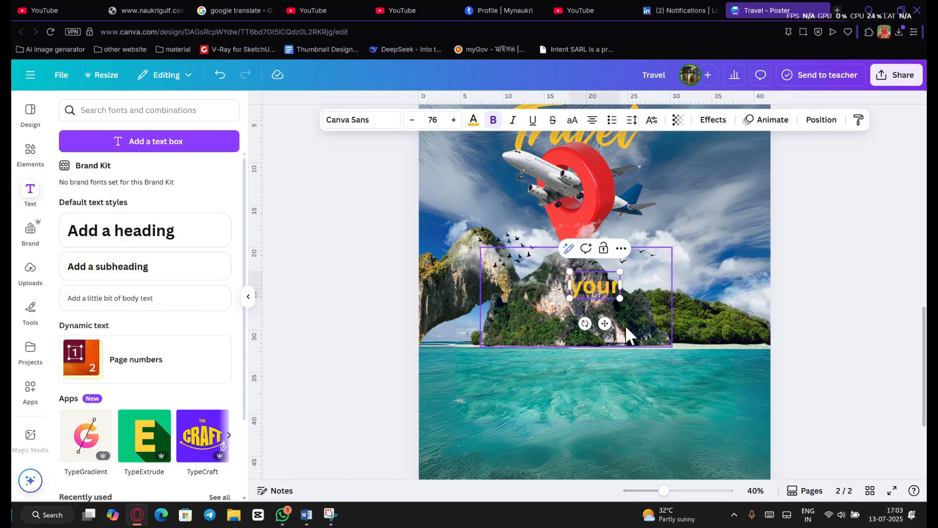
pyautogui.write(' dream country')
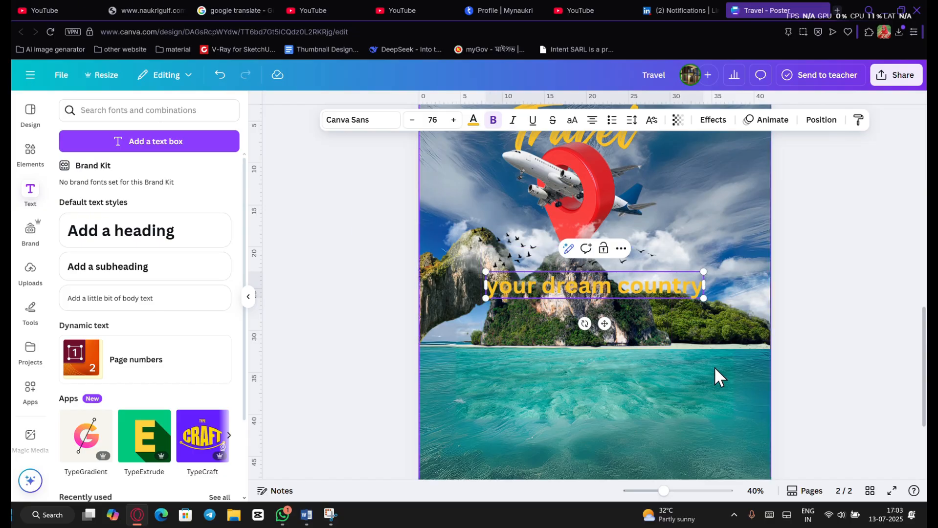
pyautogui.moveTo(486, 285); pyautogui.dragTo(695, 288)
pyautogui.click(473, 121)
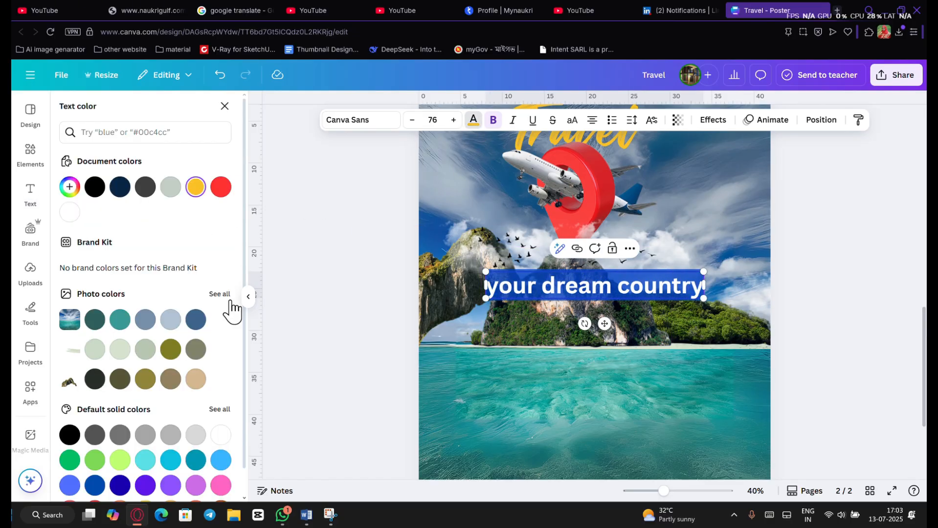
pyautogui.click(224, 443)
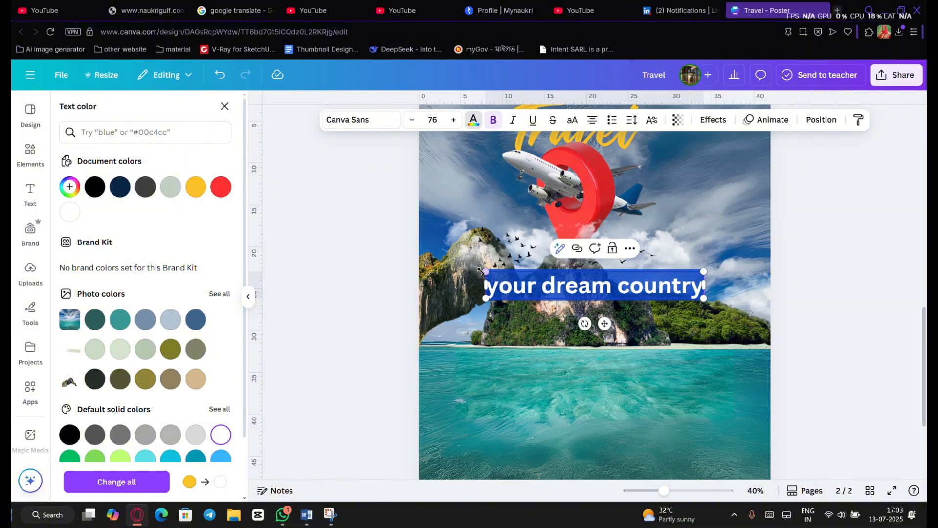
# Step: Shrink the subheading to font size 21.2 and place it across the upper middle of the Travel heading
pyautogui.moveTo(483, 271); pyautogui.dragTo(642, 292)
pyautogui.moveTo(683, 323); pyautogui.dragTo(600, 223)
pyautogui.scroll(3, 589, 238)
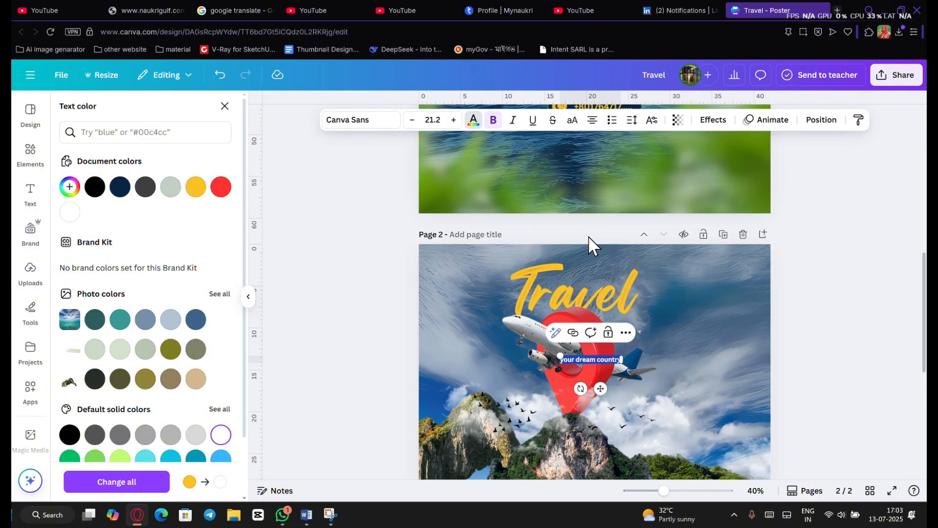
pyautogui.moveTo(601, 387); pyautogui.dragTo(577, 310)
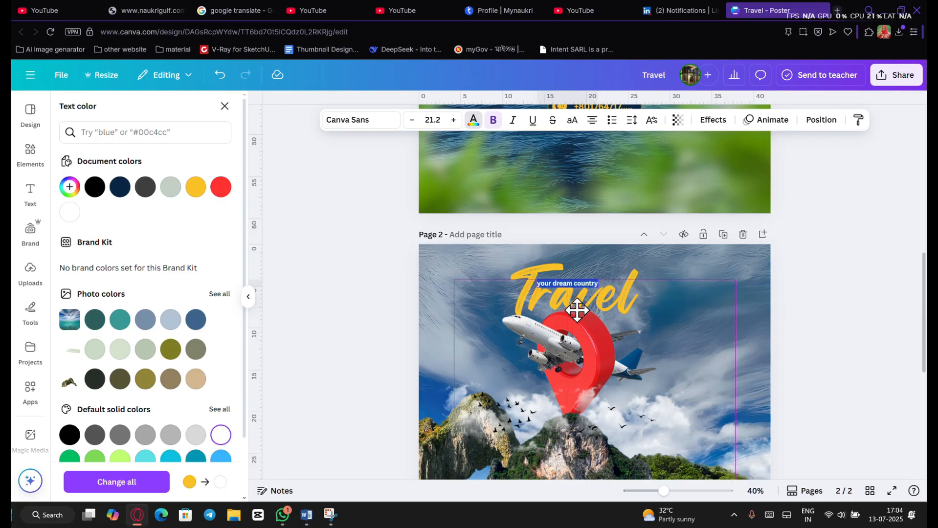
pyautogui.click(861, 352)
# Step: Apply a Shadow effect to the Travel heading and colour the shadow black
pyautogui.click(603, 299)
pyautogui.click(713, 120)
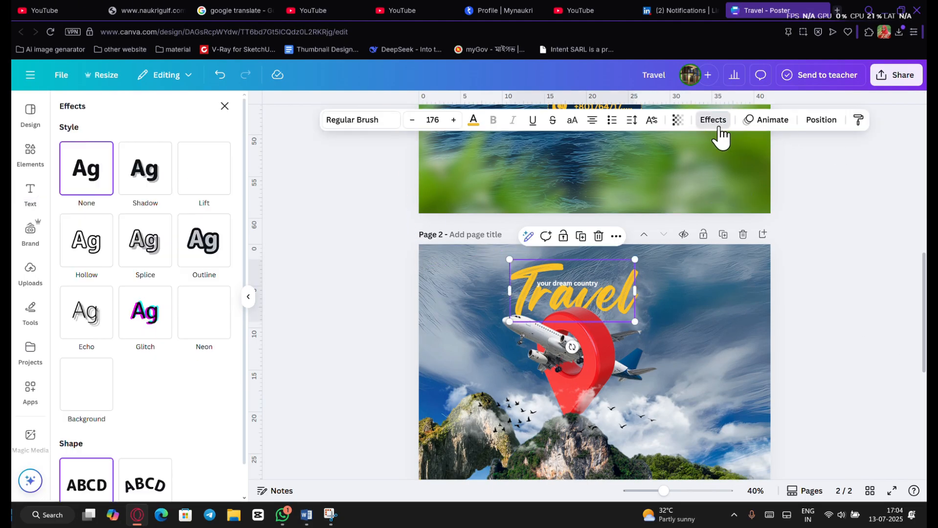
pyautogui.click(158, 181)
pyautogui.click(223, 381)
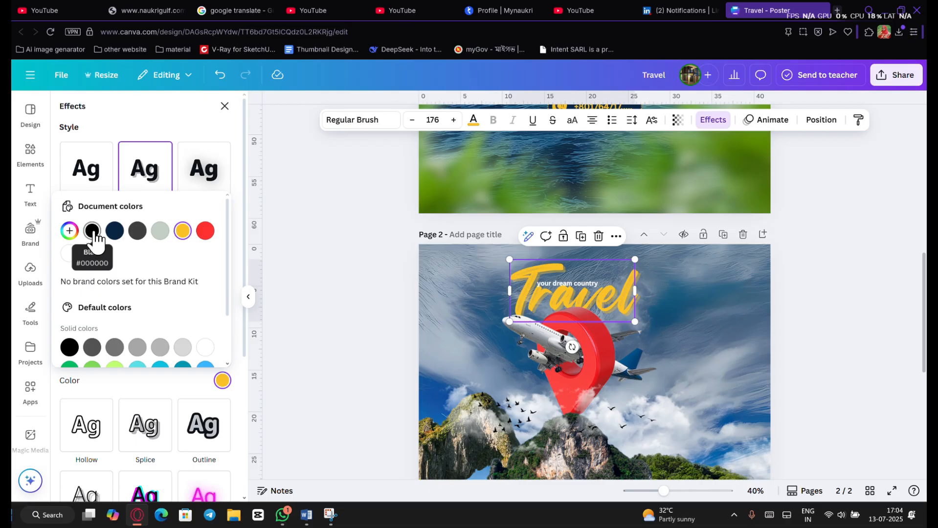
pyautogui.click(93, 231)
pyautogui.scroll(-2, 134, 287)
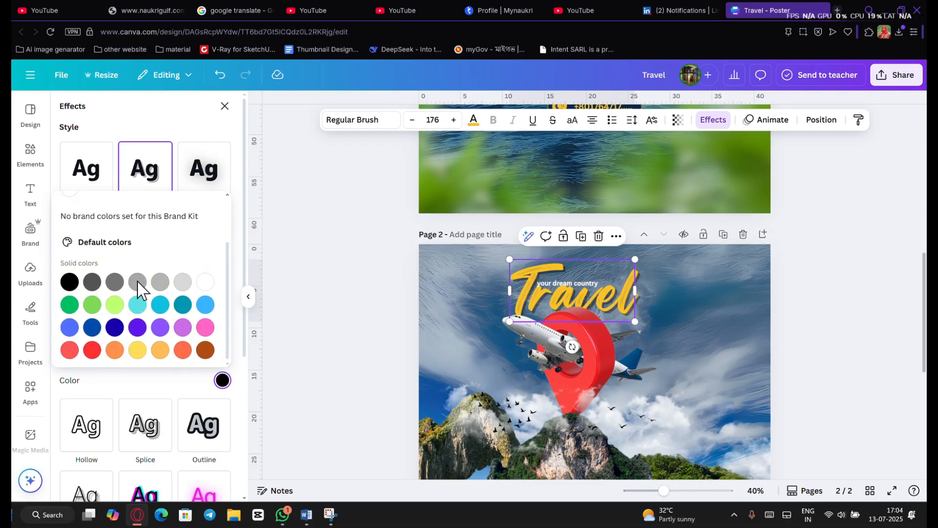
pyautogui.scroll(2, 222, 304)
pyautogui.scroll(-2, 222, 342)
pyautogui.click(174, 387)
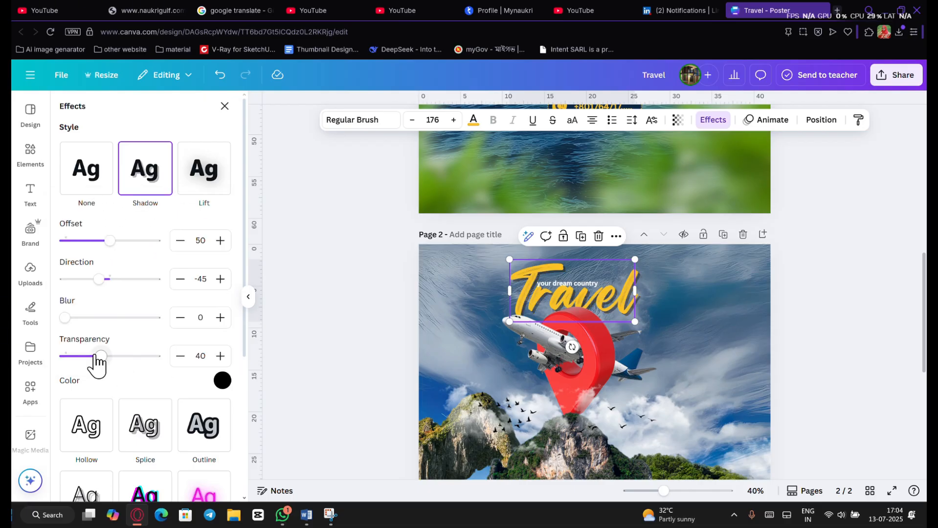
# Step: Set the Travel heading's shadow to transparency 100, blur 100, direction -12 and offset 100
pyautogui.moveTo(97, 363); pyautogui.dragTo(196, 381)
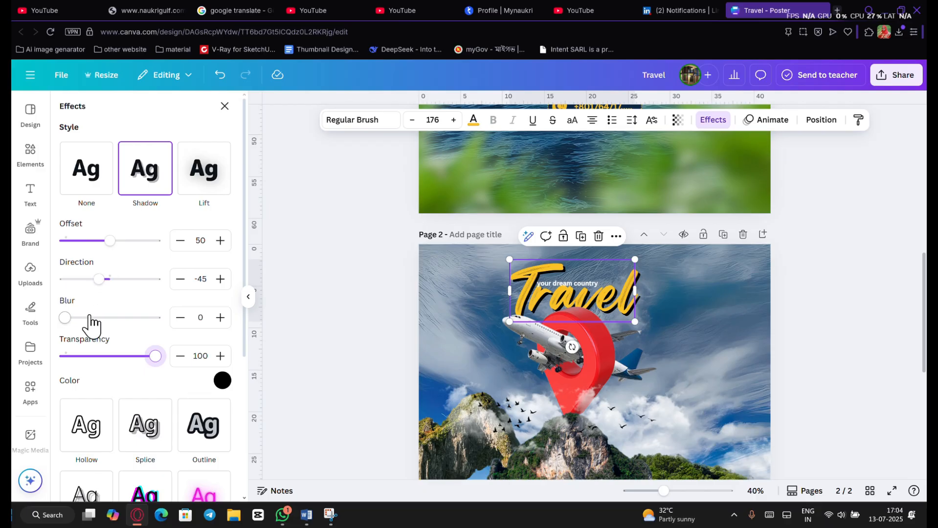
pyautogui.moveTo(90, 319); pyautogui.dragTo(210, 343)
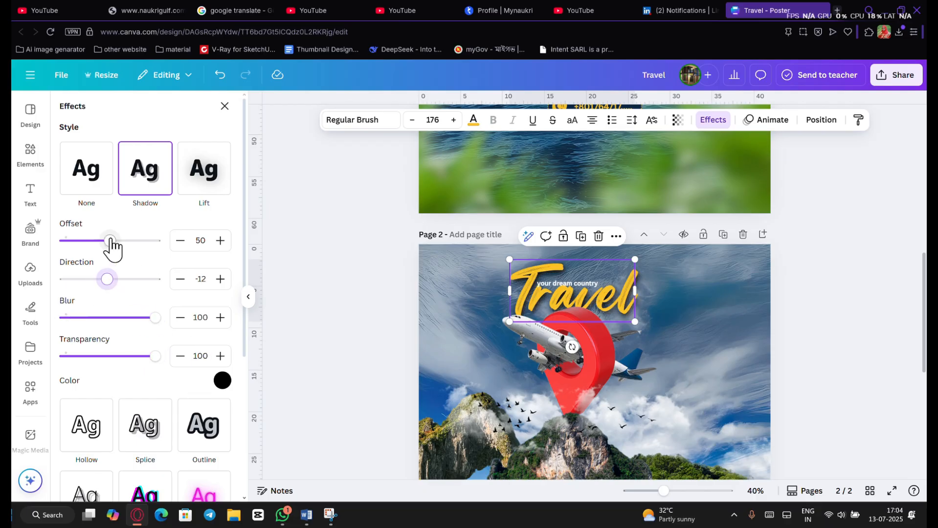
pyautogui.moveTo(120, 245); pyautogui.dragTo(164, 258)
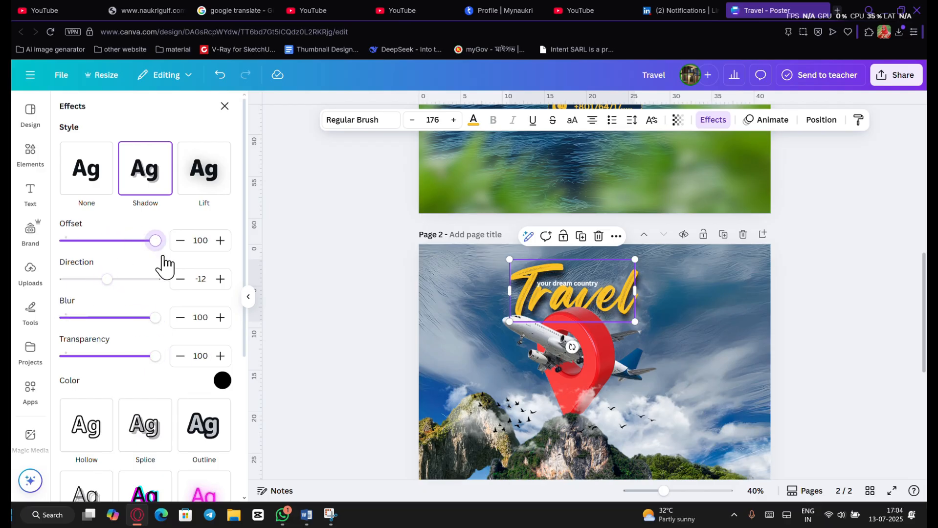
# Step: Give the "your dream country" subheading a black shadow with offset 100, direction -10, blur 100 and transparency 100
pyautogui.doubleClick(589, 283)
pyautogui.click(137, 188)
pyautogui.click(222, 381)
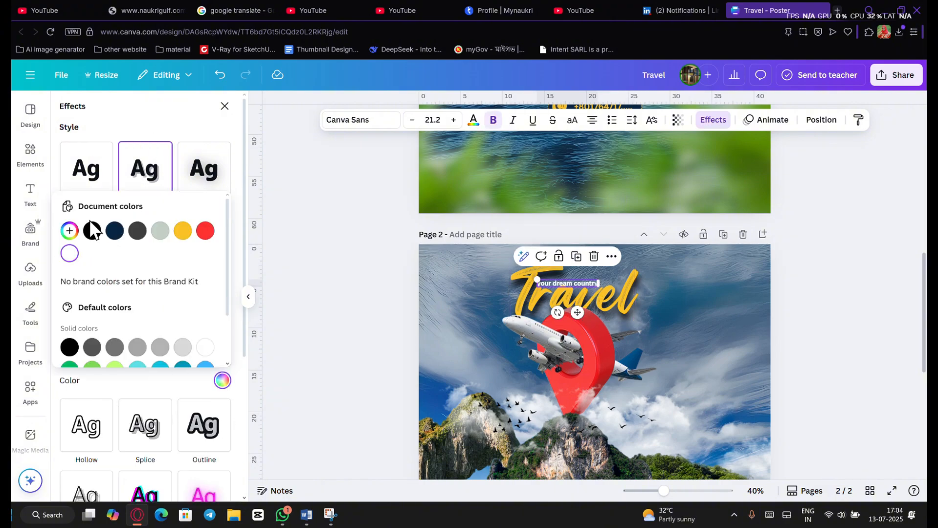
pyautogui.click(221, 381)
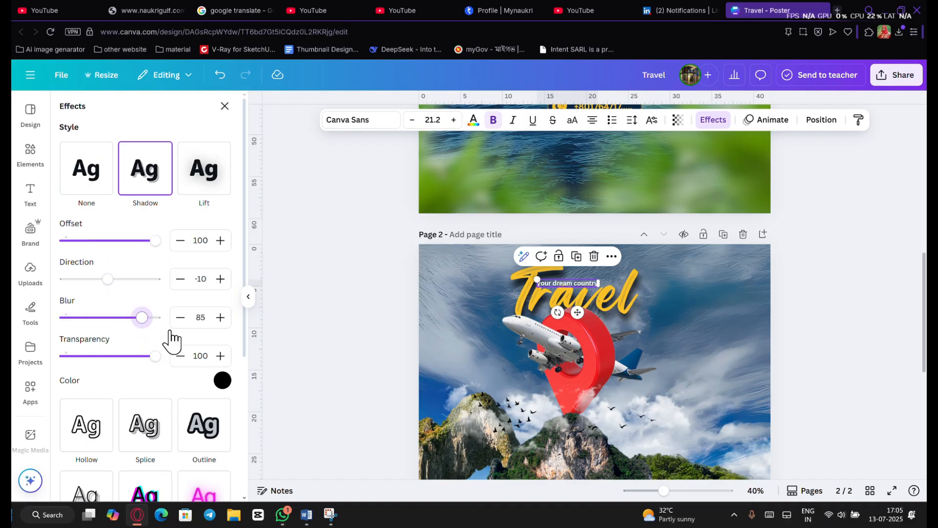
# Step: Copy the three-line "Explore the world with us" paragraph from page 1 onto page 2
pyautogui.scroll(2, 893, 416)
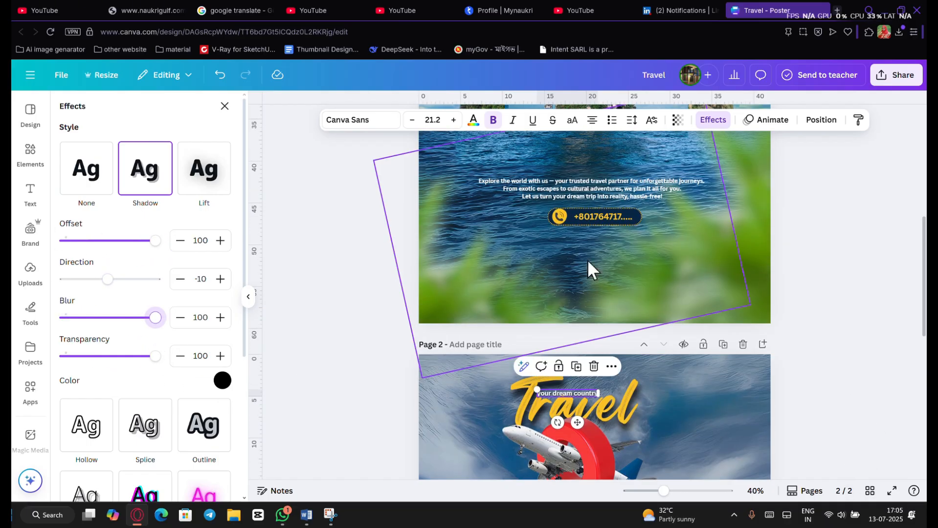
pyautogui.click(599, 191)
pyautogui.moveTo(599, 195); pyautogui.dragTo(589, 425)
pyautogui.scroll(7, 632, 368)
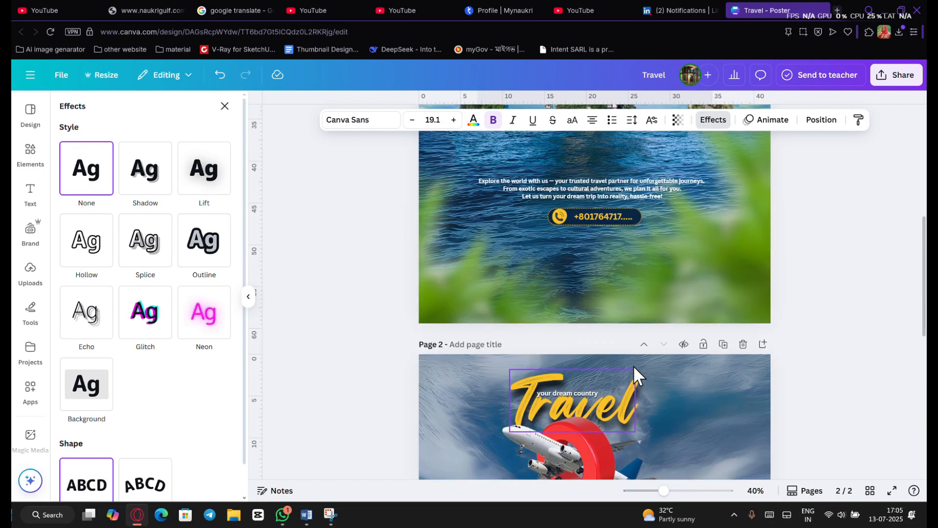
# Step: Duplicate the phone icon, phone number and dark rounded badge from page 1 together and move the copy onto page 2
pyautogui.click(526, 203)
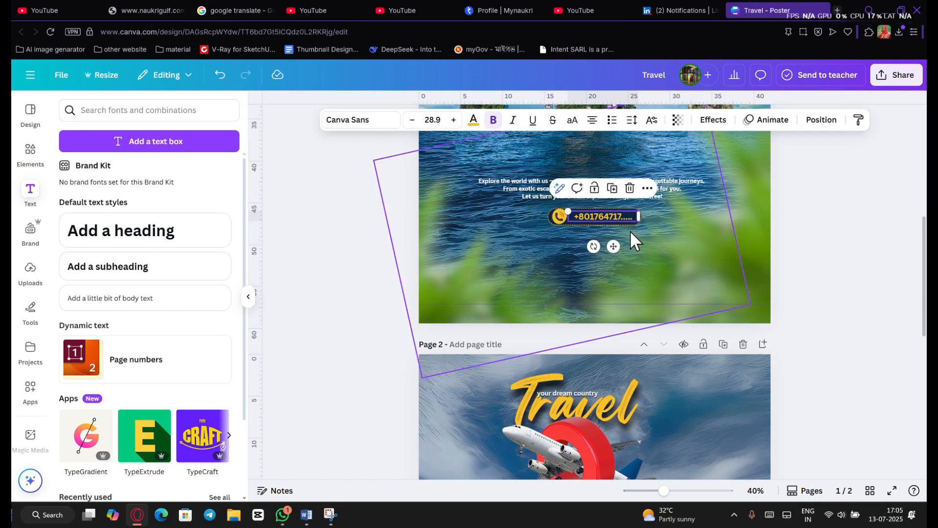
pyautogui.click(552, 215)
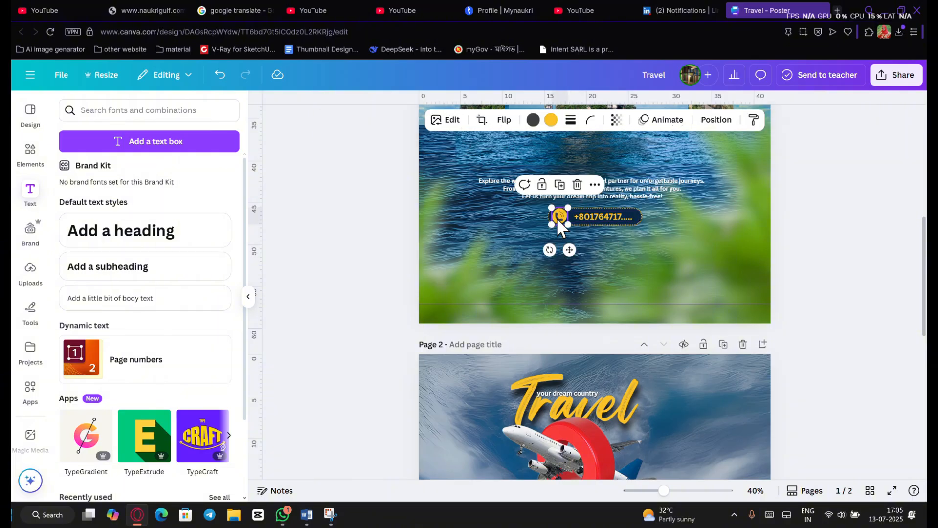
pyautogui.keyDown('shift'); pyautogui.click(601, 218); pyautogui.keyUp('shift')
pyautogui.keyDown('shift'); pyautogui.click(550, 219); pyautogui.keyUp('shift')
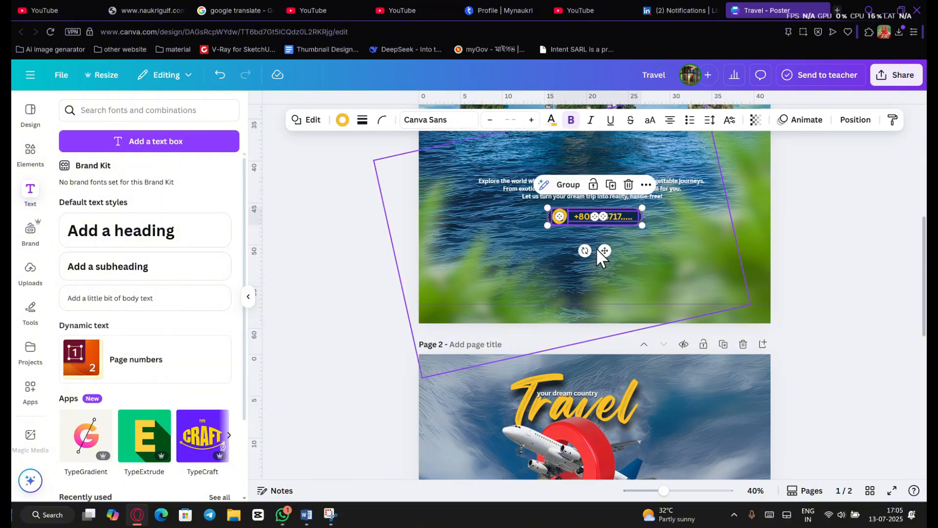
pyautogui.click(611, 188)
pyautogui.moveTo(607, 254); pyautogui.dragTo(605, 479)
# Step: Search the elements for "coconut leaves" and look through the graphics results for suitable foliage
pyautogui.click(31, 151)
pyautogui.click(153, 110)
pyautogui.write('coconut le')
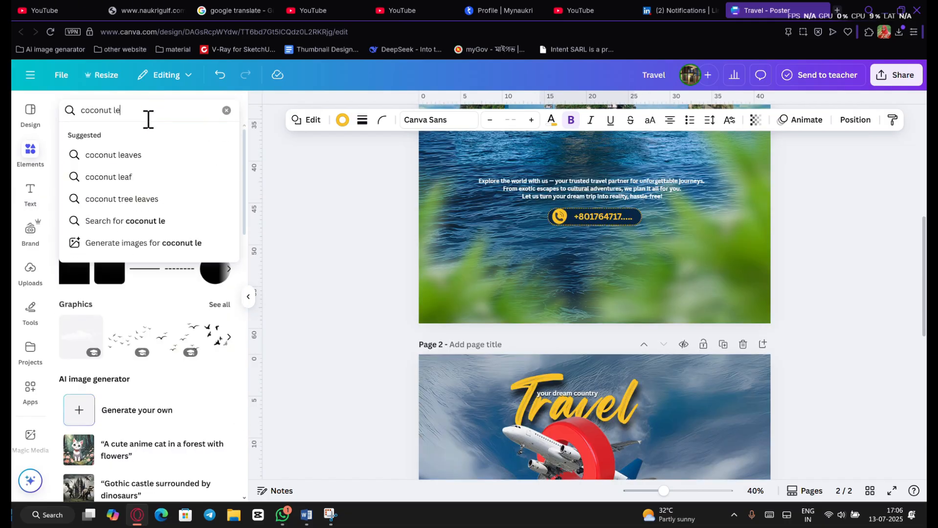
pyautogui.click(146, 155)
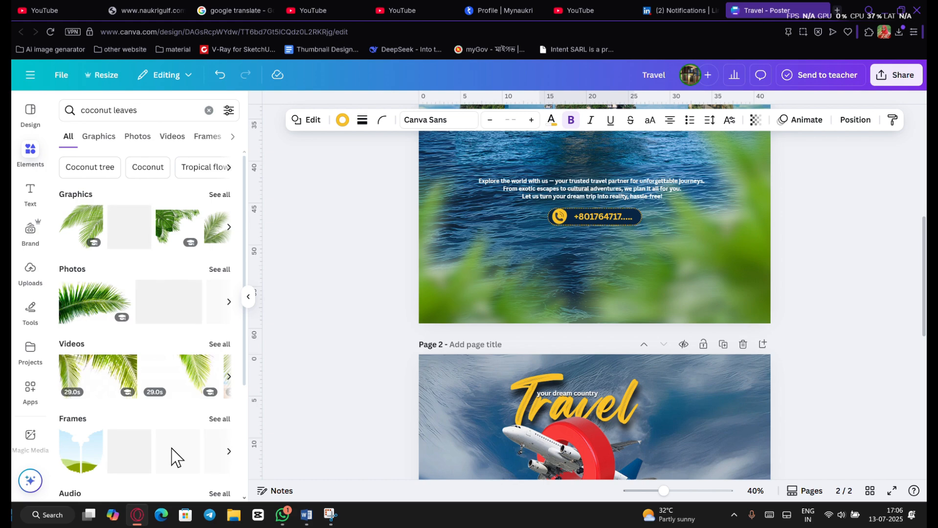
pyautogui.scroll(-2, 228, 211)
pyautogui.scroll(3, 225, 200)
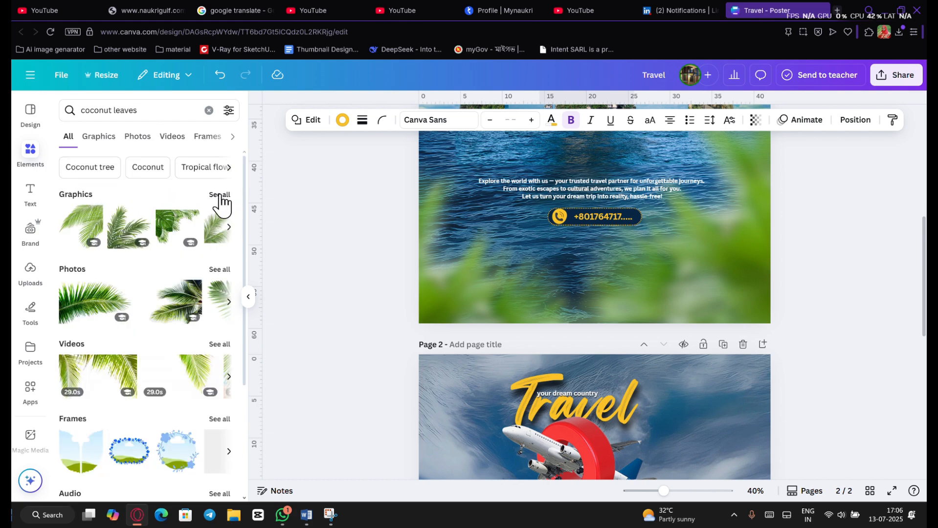
pyautogui.click(220, 196)
pyautogui.scroll(-3, 178, 398)
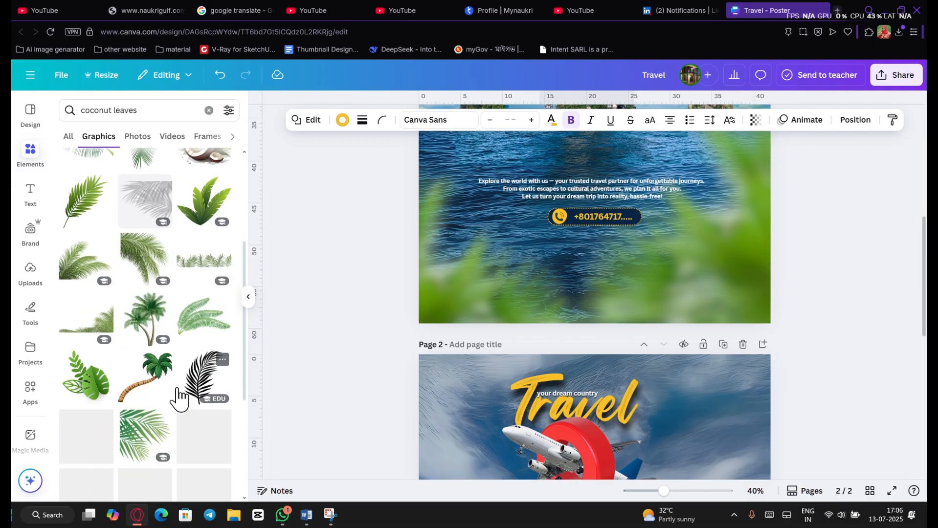
pyautogui.scroll(-5, 178, 399)
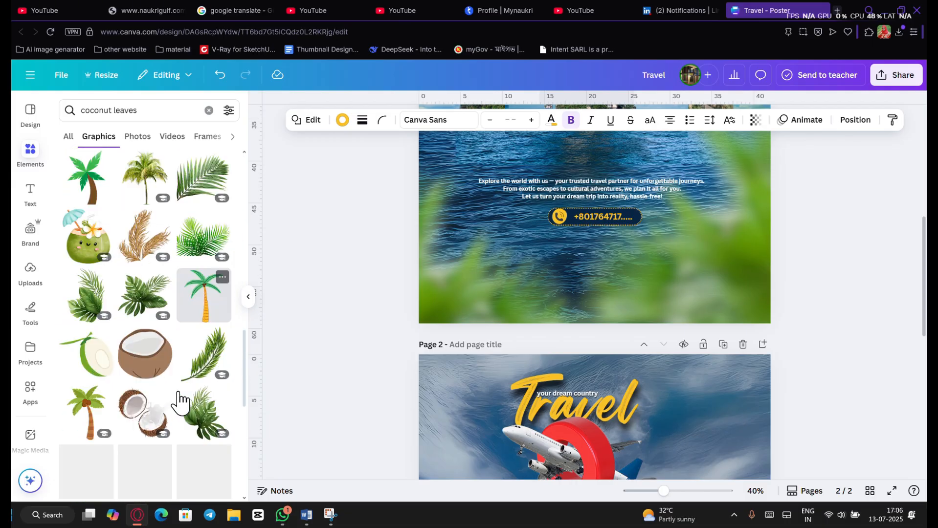
pyautogui.scroll(-3, 181, 396)
pyautogui.scroll(5, 151, 251)
# Step: Look through the coconut leaves photo results for a suitable palm branch, then return to the overview of all results
pyautogui.click(137, 136)
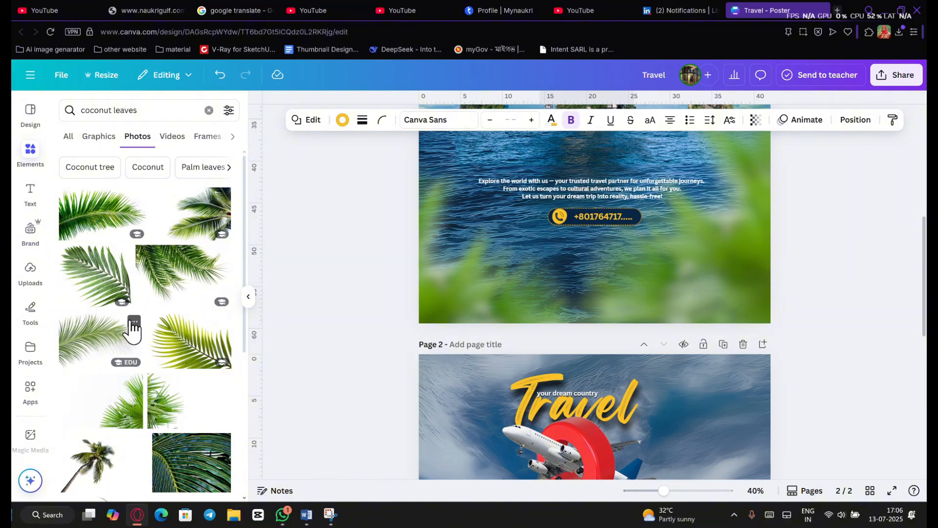
pyautogui.scroll(-10, 139, 331)
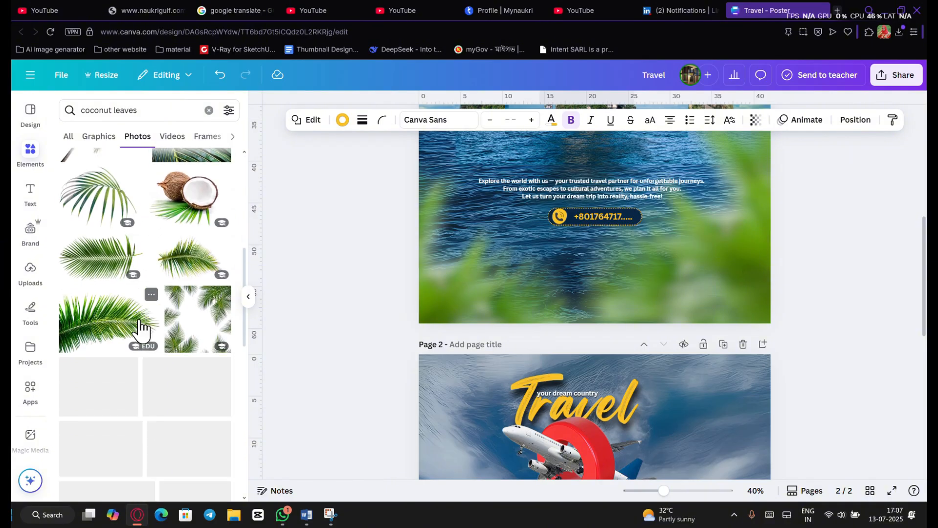
pyautogui.scroll(-10, 139, 332)
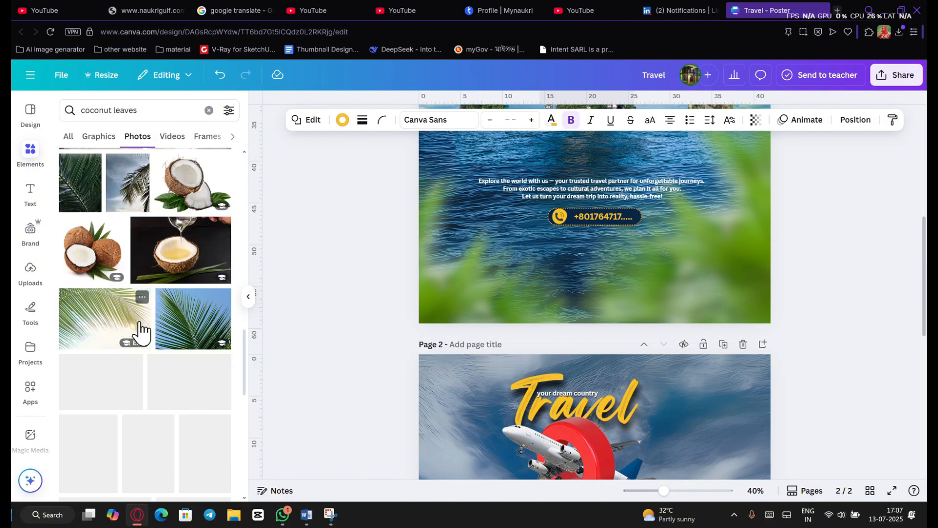
pyautogui.scroll(-10, 140, 333)
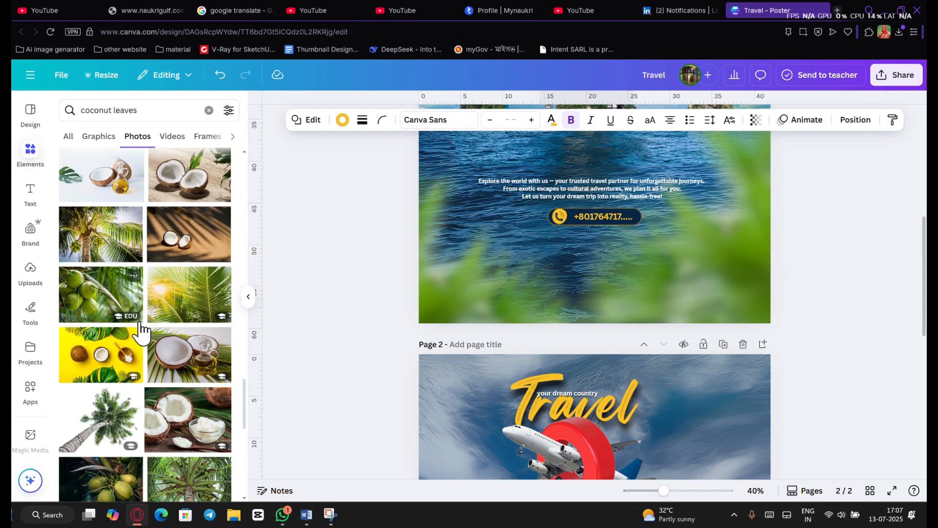
pyautogui.scroll(-10, 140, 332)
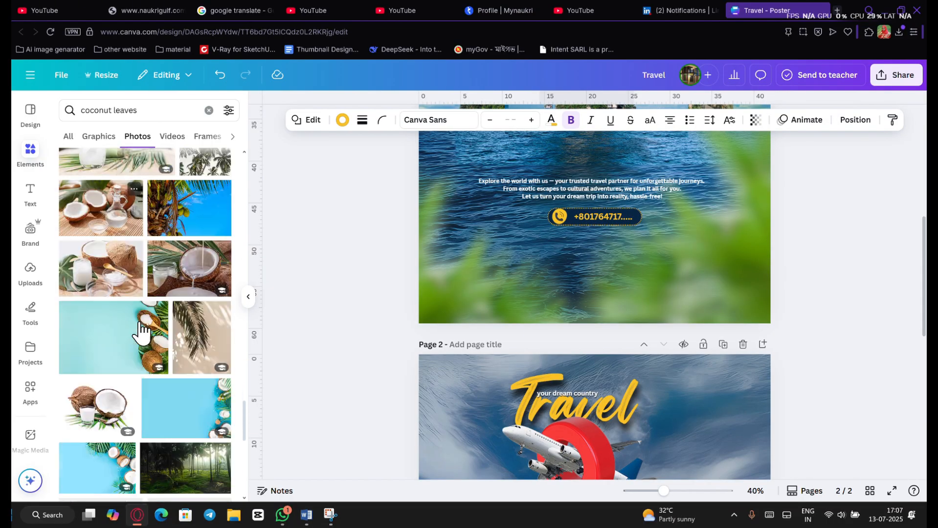
pyautogui.scroll(-10, 146, 343)
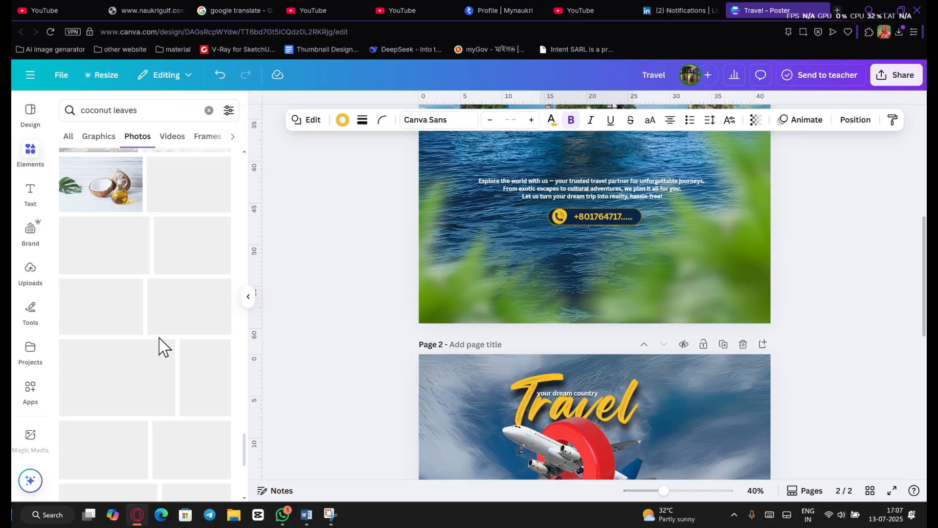
pyautogui.scroll(-5, 169, 374)
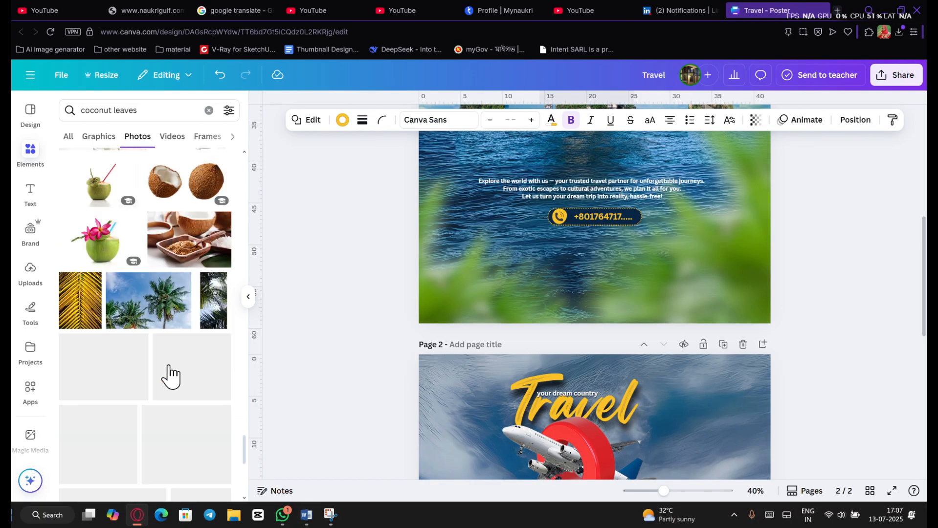
pyautogui.scroll(-8, 172, 368)
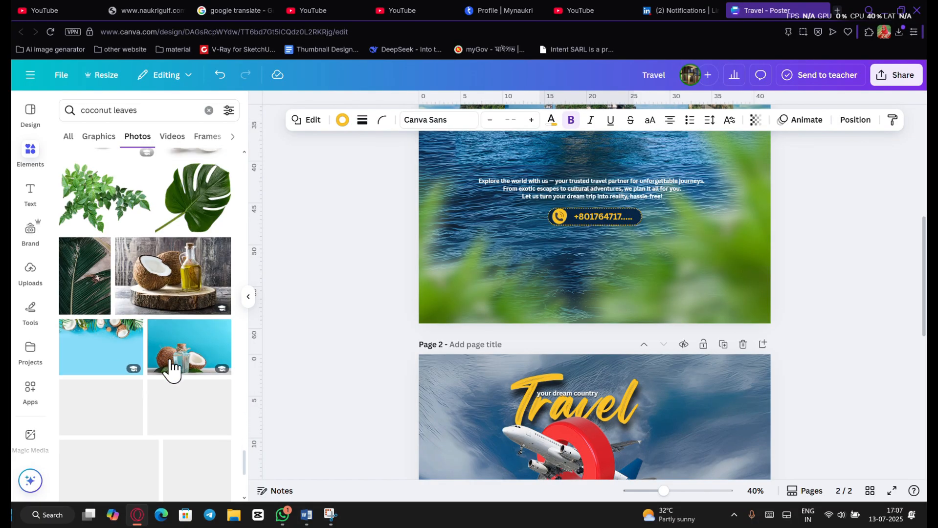
pyautogui.scroll(15, 172, 365)
pyautogui.click(68, 137)
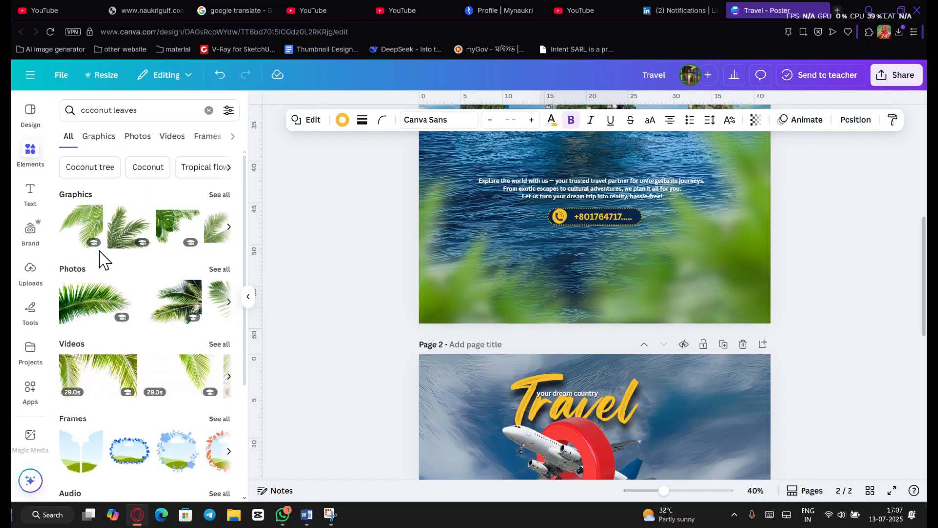
pyautogui.click(166, 230)
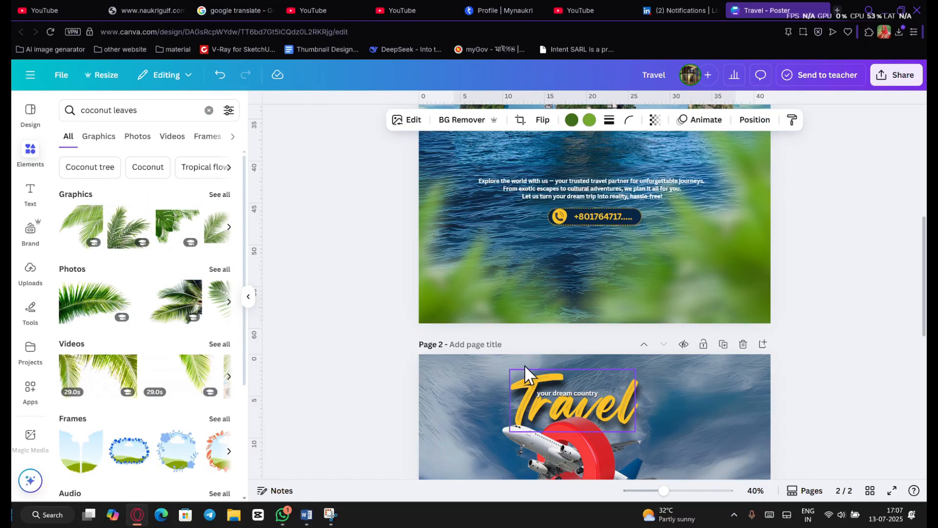
pyautogui.scroll(-6, 524, 365)
pyautogui.scroll(2, 524, 365)
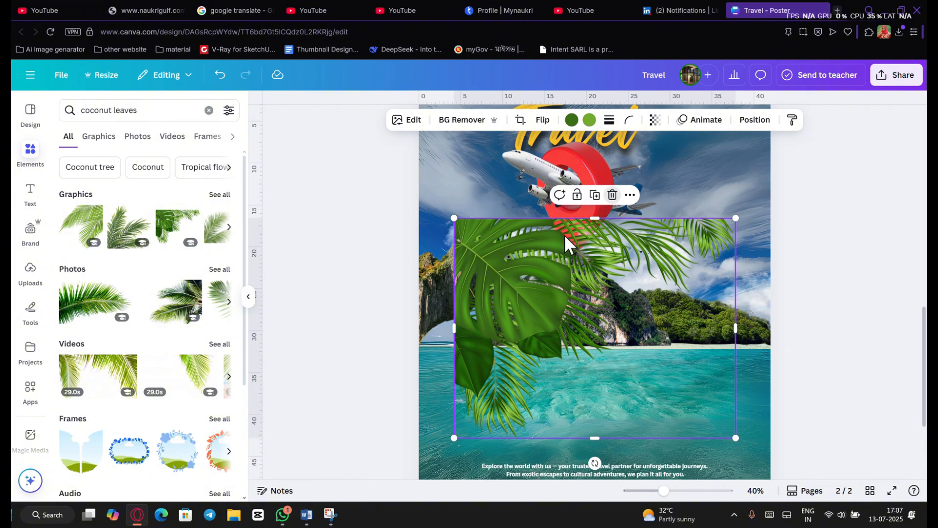
pyautogui.press('Delete')
pyautogui.click(248, 297)
pyautogui.click(37, 164)
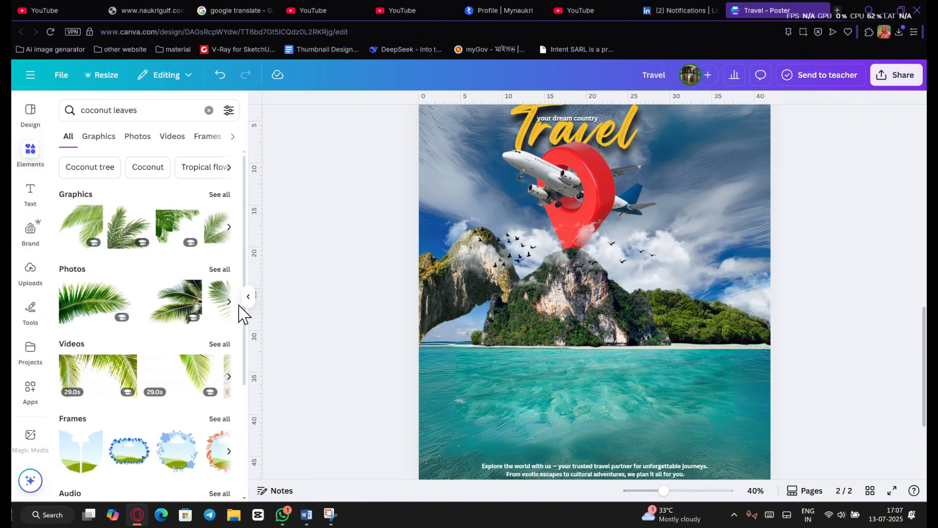
# Step: Add the photo of hanging palm leaves to page 2 and remove its background
pyautogui.click(229, 302)
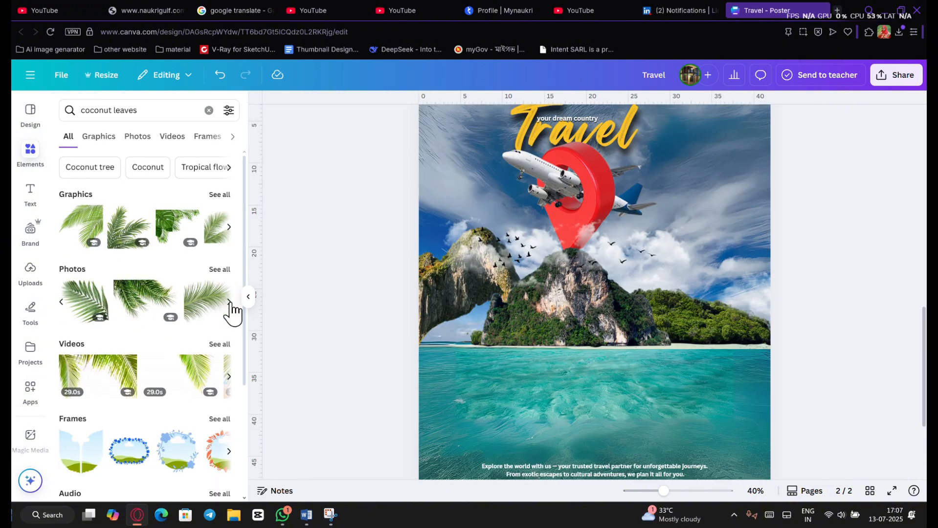
pyautogui.click(69, 311)
pyautogui.click(461, 120)
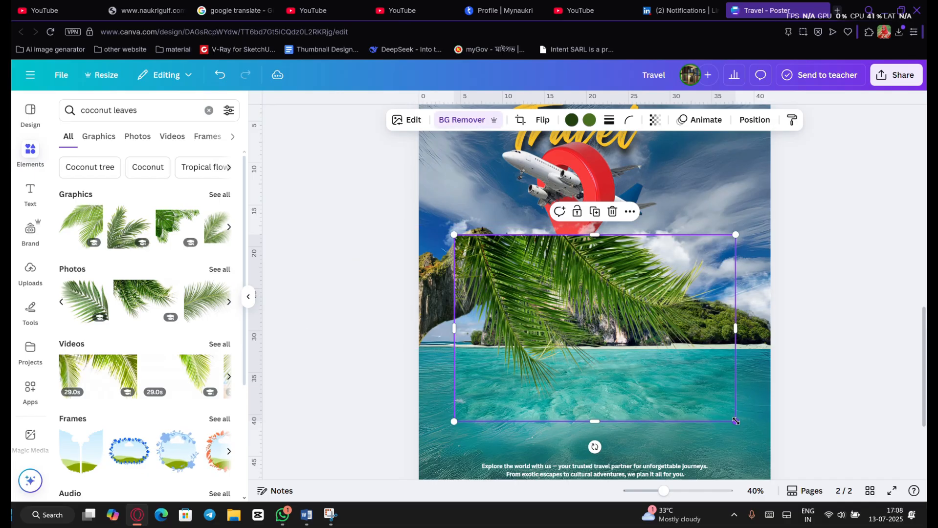
# Step: Shrink the palm leaves, tilt them slightly clockwise and place them over the upper-left corner of the page 2 poster
pyautogui.moveTo(736, 421); pyautogui.dragTo(675, 381)
pyautogui.scroll(-1, 593, 333)
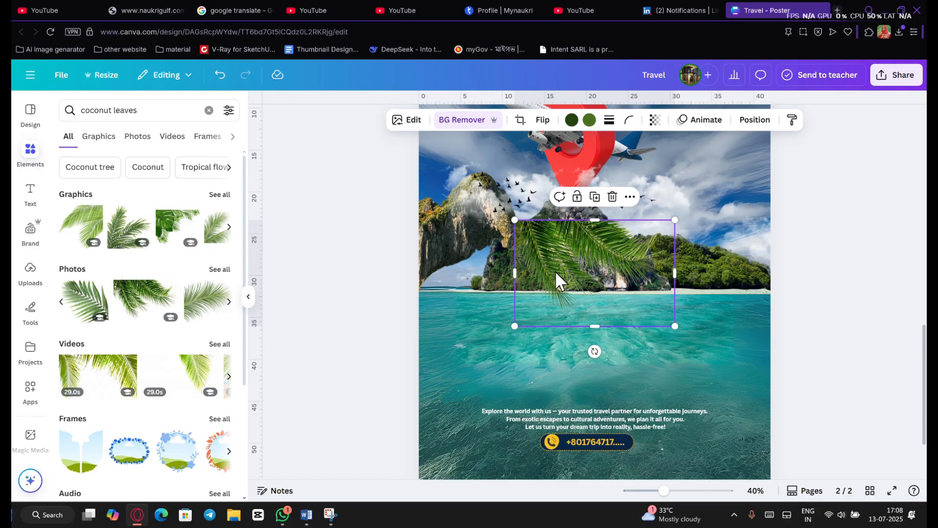
pyautogui.moveTo(556, 274); pyautogui.dragTo(450, 211)
pyautogui.scroll(1, 463, 255)
pyautogui.moveTo(462, 255); pyautogui.dragTo(453, 218)
pyautogui.scroll(2, 501, 268)
pyautogui.moveTo(477, 320); pyautogui.dragTo(466, 320)
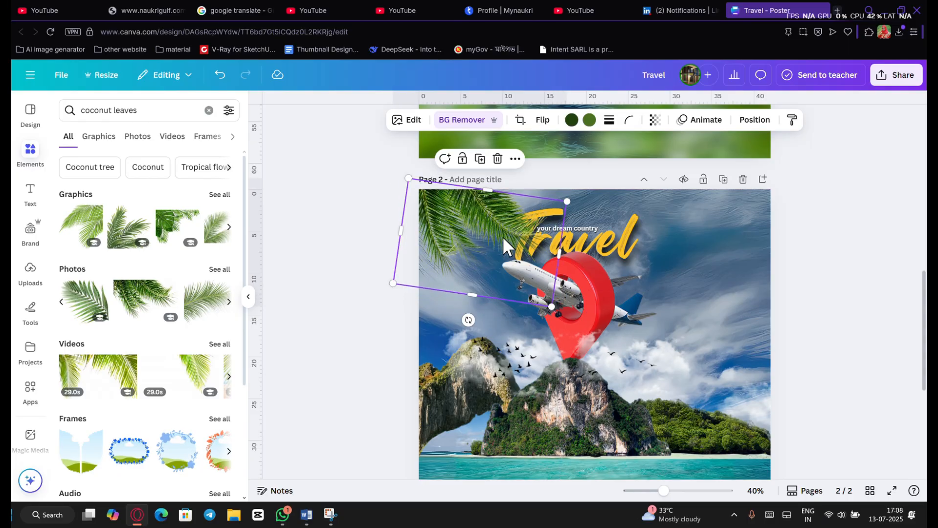
pyautogui.moveTo(499, 225); pyautogui.dragTo(484, 230)
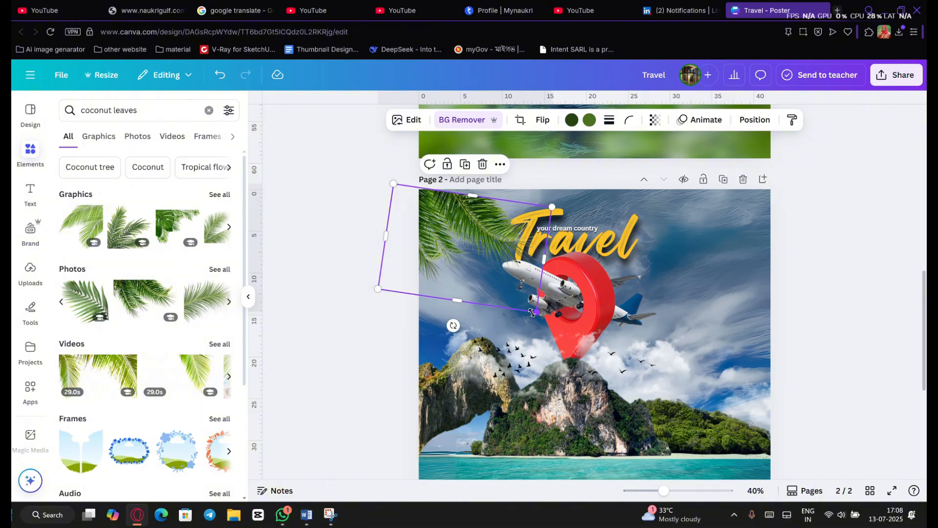
pyautogui.moveTo(532, 312); pyautogui.dragTo(516, 296)
pyautogui.moveTo(471, 255); pyautogui.dragTo(456, 232)
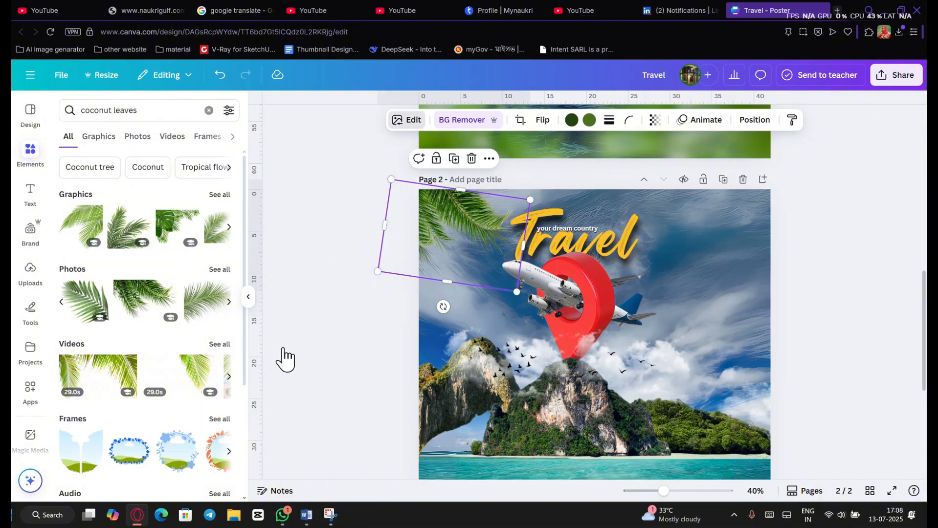
# Step: Blur the whole palm leaves image with an intensity of 61
pyautogui.click(180, 460)
pyautogui.click(194, 141)
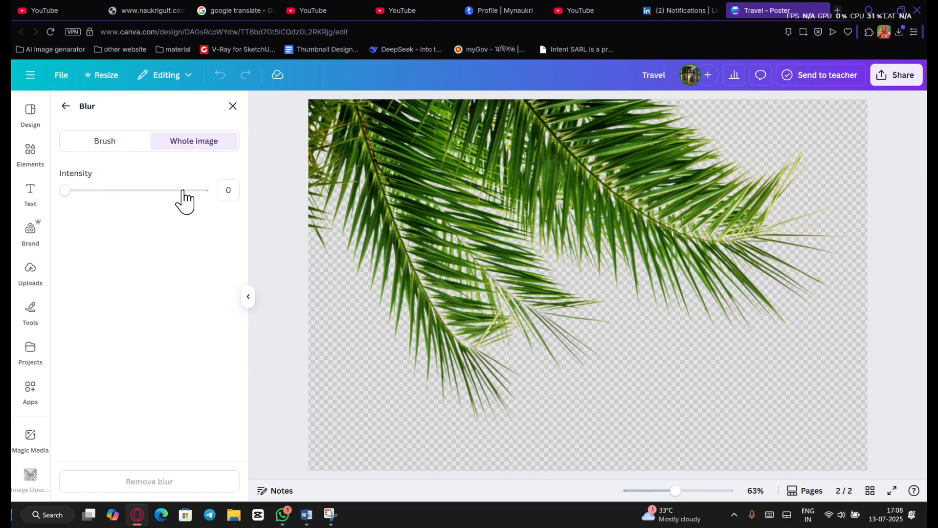
pyautogui.moveTo(66, 191); pyautogui.dragTo(145, 223)
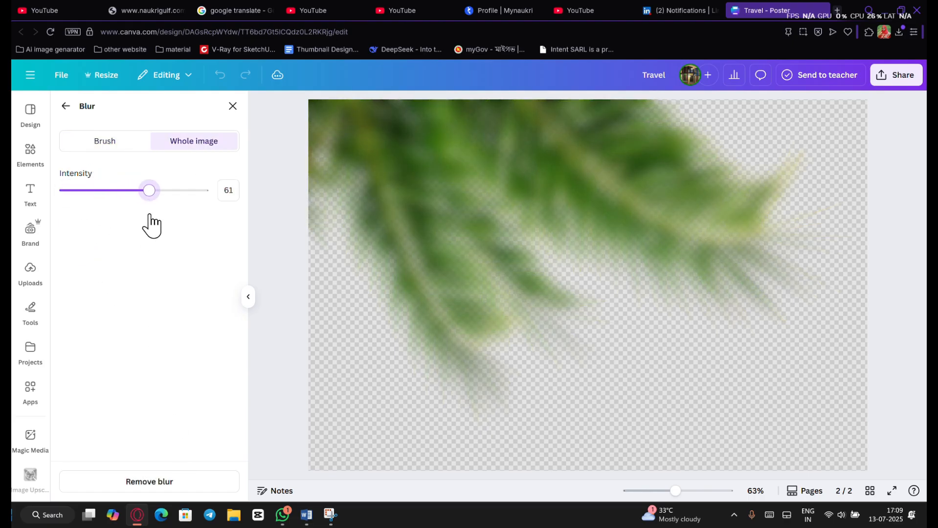
pyautogui.click(68, 107)
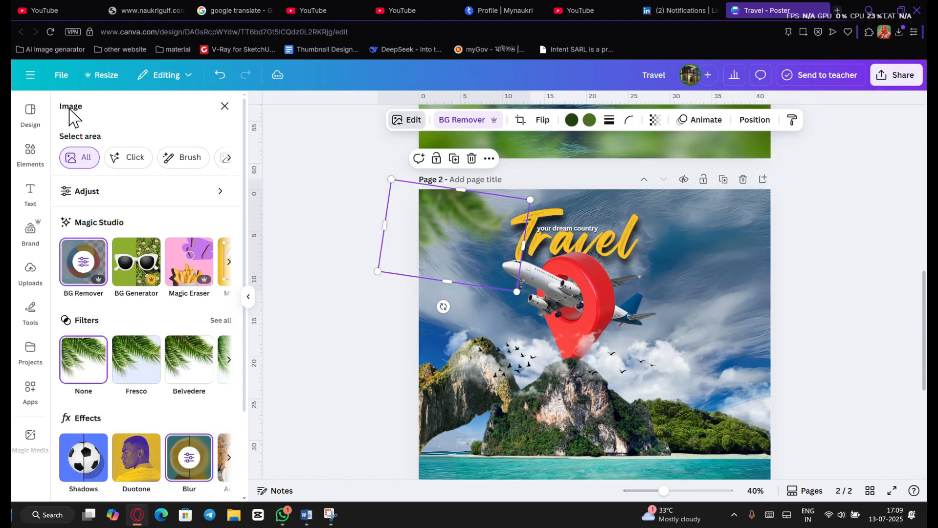
# Step: Duplicate the blurred palm leaves, straighten and flip the copy horizontally, then place and slightly enlarge it in the poster's upper-right corner
pyautogui.click(455, 163)
pyautogui.moveTo(456, 239); pyautogui.dragTo(697, 392)
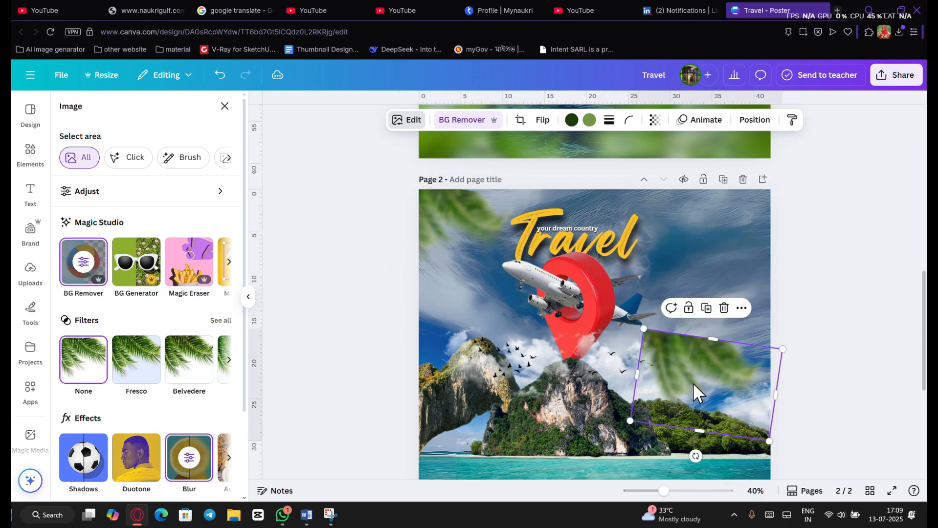
pyautogui.moveTo(695, 457); pyautogui.dragTo(706, 471)
pyautogui.click(544, 122)
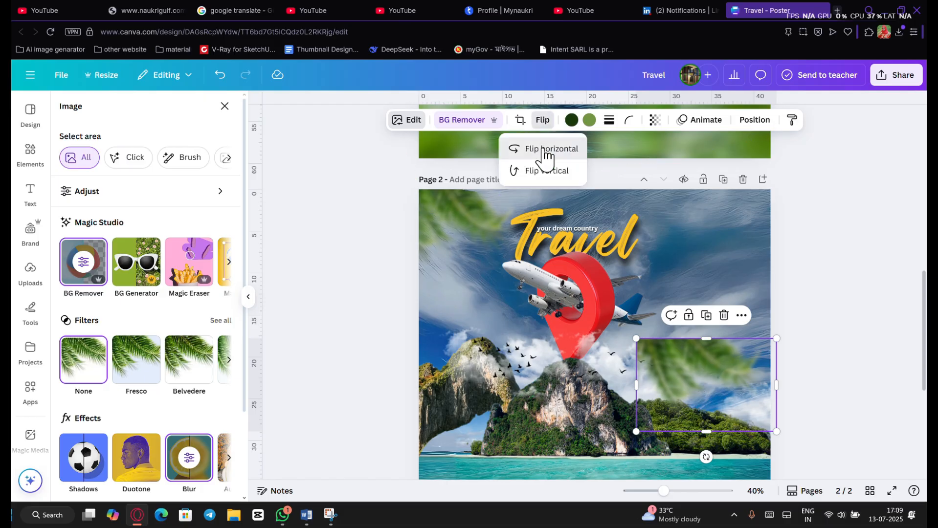
pyautogui.click(550, 149)
pyautogui.moveTo(727, 365); pyautogui.dragTo(714, 228)
pyautogui.moveTo(626, 292); pyautogui.dragTo(612, 294)
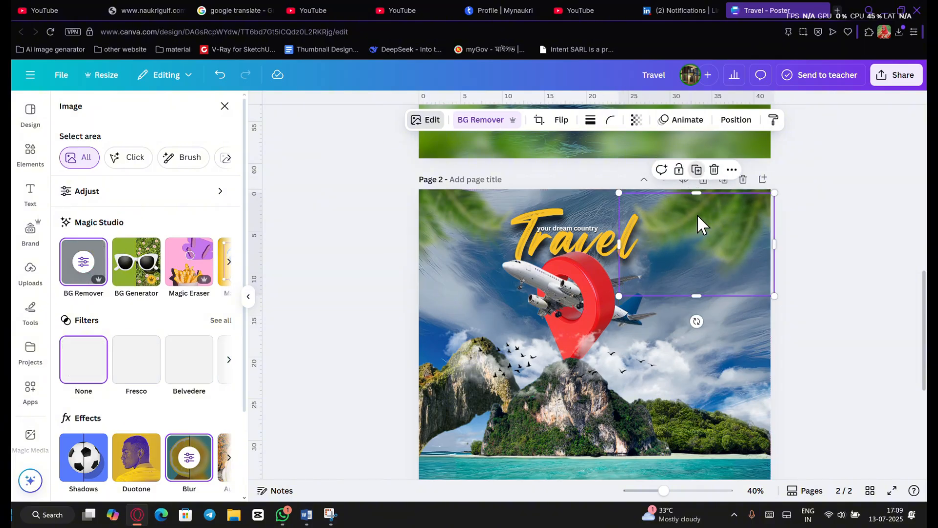
# Step: Move the newest palm leaves copy to the lower-left corner of the page 2 poster and flip it horizontally and vertically
pyautogui.moveTo(700, 222); pyautogui.dragTo(478, 377)
pyautogui.scroll(-5, 517, 379)
pyautogui.click(540, 121)
pyautogui.click(538, 149)
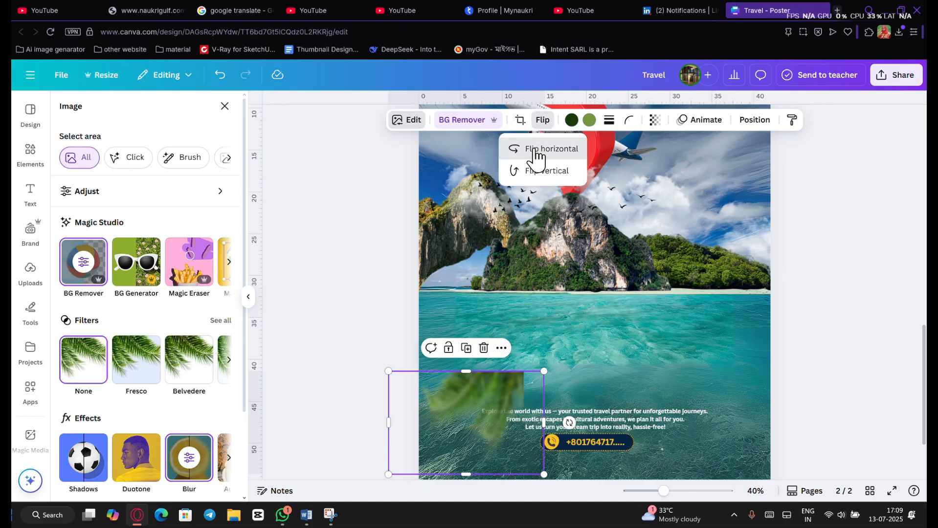
pyautogui.click(548, 176)
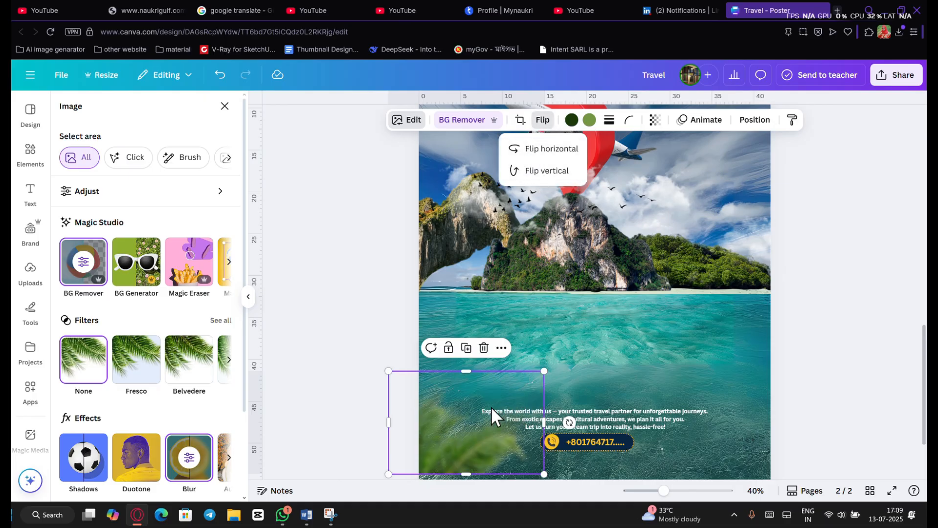
# Step: Tilt the lower palm leaves slightly clockwise, enlarge them and fit them into the poster's lower-left corner
pyautogui.moveTo(492, 415); pyautogui.dragTo(493, 431)
pyautogui.moveTo(588, 430); pyautogui.dragTo(587, 448)
pyautogui.moveTo(487, 455); pyautogui.dragTo(475, 464)
pyautogui.moveTo(560, 401); pyautogui.dragTo(595, 385)
pyautogui.moveTo(471, 442); pyautogui.dragTo(480, 424)
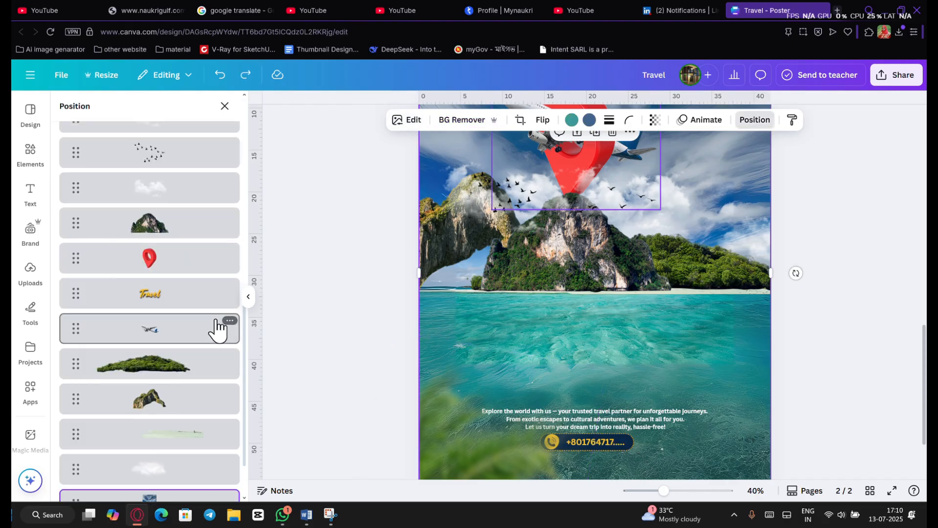
# Step: Group the phone icon, phone number text and dark blue rounded bar, and bring the group above all palm leaves layers
pyautogui.scroll(6, 213, 322)
pyautogui.click(186, 301)
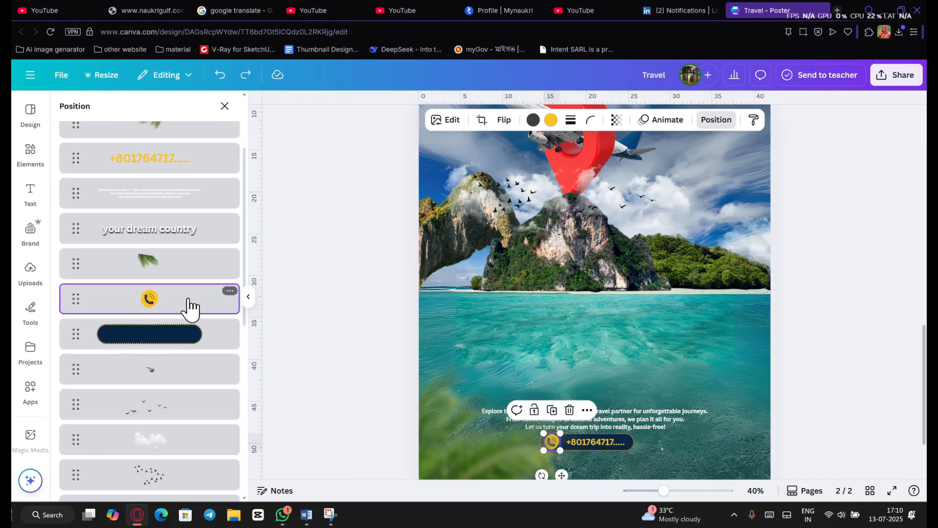
pyautogui.keyDown('shift'); pyautogui.click(212, 341); pyautogui.keyUp('shift')
pyautogui.keyDown('shift'); pyautogui.click(188, 158); pyautogui.keyUp('shift')
pyautogui.scroll(3, 186, 161)
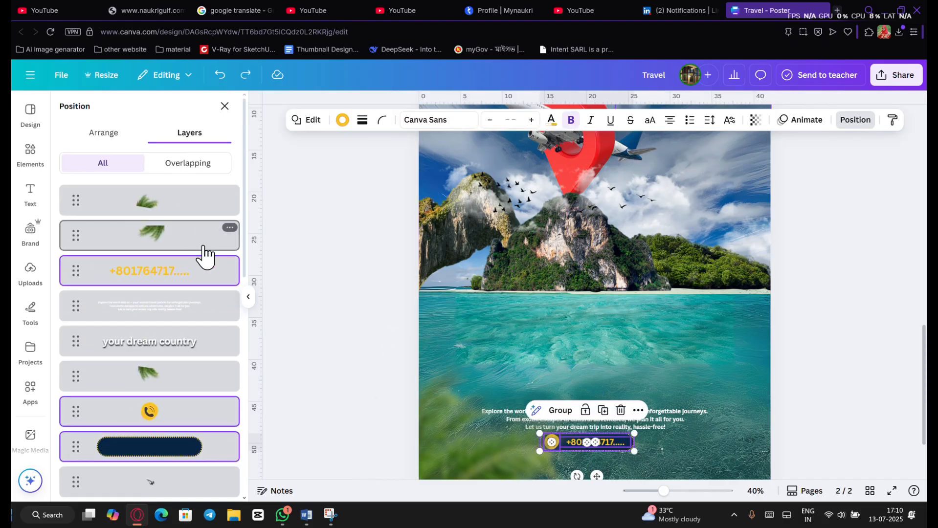
pyautogui.scroll(-2, 723, 377)
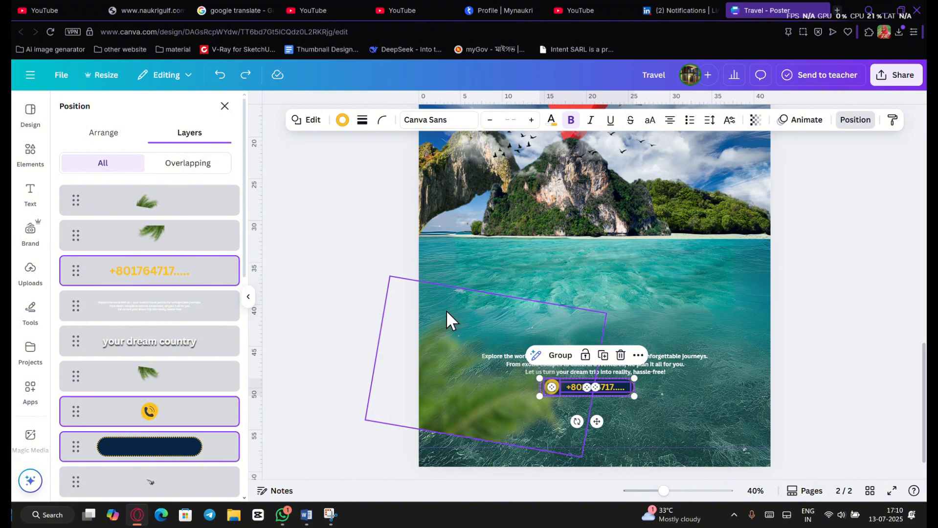
pyautogui.click(560, 356)
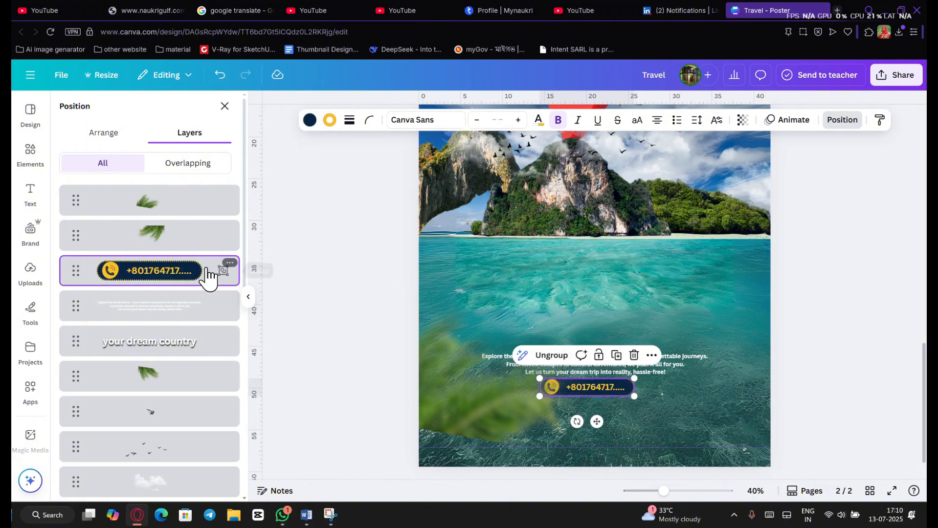
pyautogui.moveTo(208, 274); pyautogui.dragTo(194, 250)
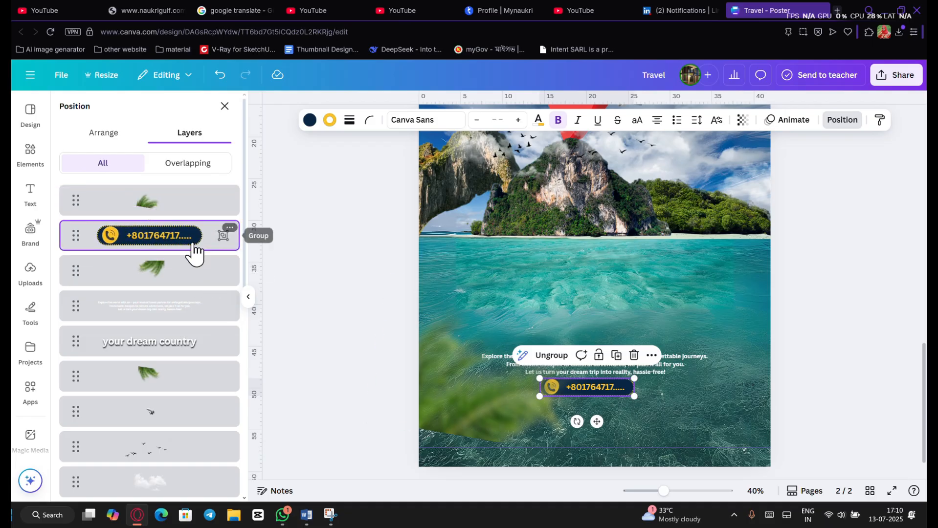
pyautogui.moveTo(200, 197); pyautogui.dragTo(196, 246)
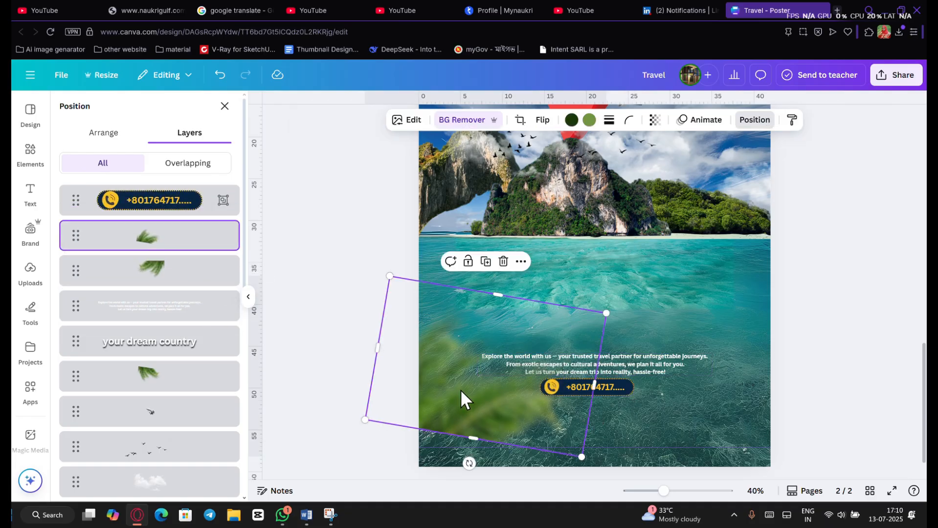
# Step: Duplicate the lower-left palm leaves, move the copy toward the poster's lower-right corner, flip it horizontally and straighten it
pyautogui.moveTo(460, 398); pyautogui.dragTo(715, 422)
pyautogui.hotkey('ctrl', ']')
pyautogui.click(542, 120)
pyautogui.click(543, 150)
pyautogui.moveTo(825, 409); pyautogui.dragTo(829, 388)
pyautogui.press('Up')
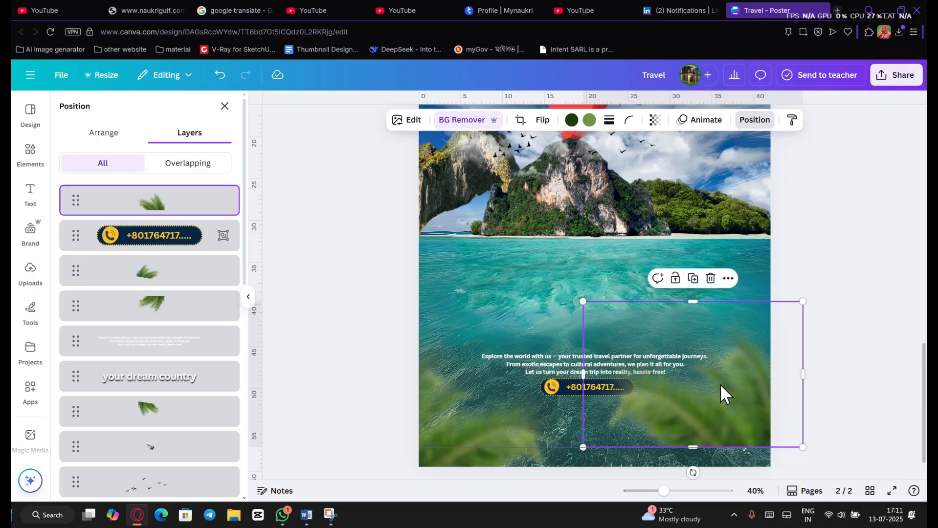
# Step: Tilt the lower-right palm leaves slightly counter-clockwise and fit them into the poster's lower-right corner
pyautogui.moveTo(720, 390); pyautogui.dragTo(662, 375)
pyautogui.moveTo(635, 458); pyautogui.dragTo(630, 458)
pyautogui.moveTo(672, 413); pyautogui.dragTo(674, 432)
pyautogui.moveTo(797, 394); pyautogui.dragTo(795, 378)
pyautogui.moveTo(711, 417); pyautogui.dragTo(735, 421)
pyautogui.click(847, 339)
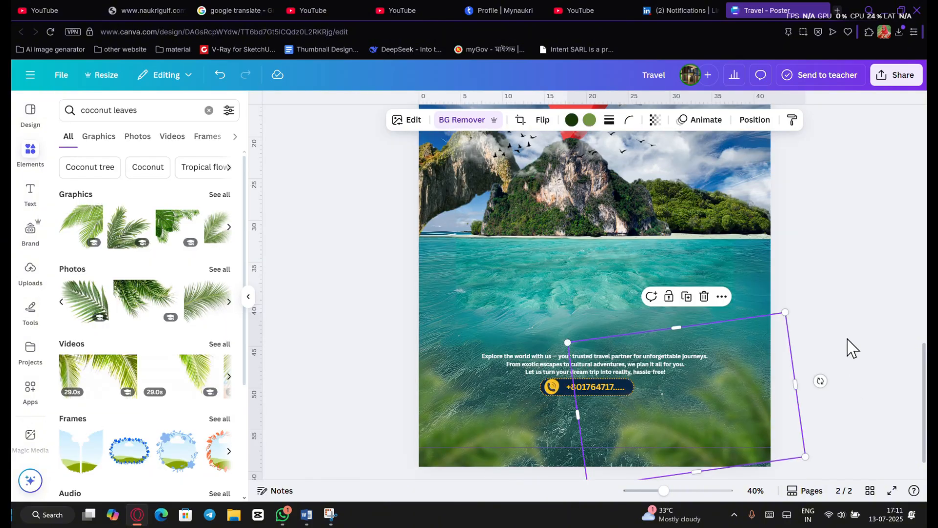
# Step: Preview the page 2 poster in full screen and return to the editor
pyautogui.scroll(2, 828, 375)
pyautogui.click(892, 491)
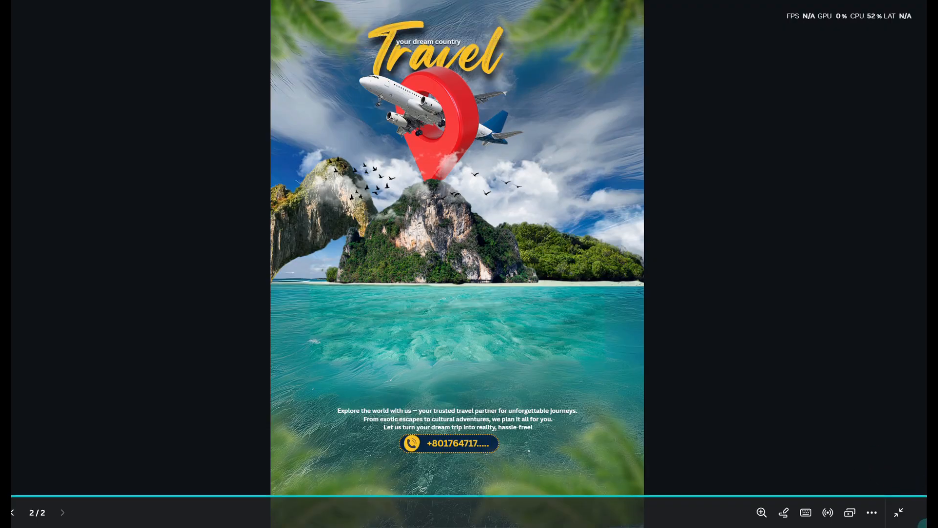
pyautogui.click(898, 513)
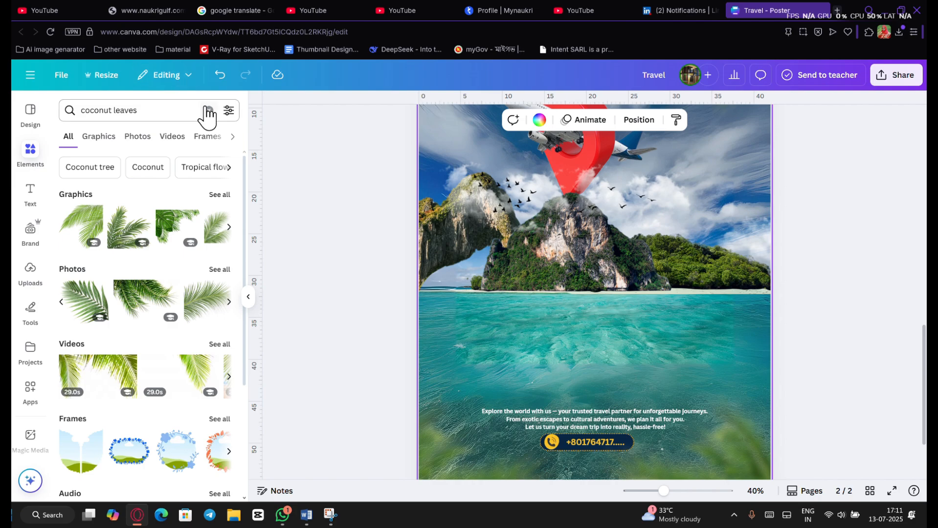
# Step: Search the elements library for "shadow" and show only graphics
pyautogui.click(208, 112)
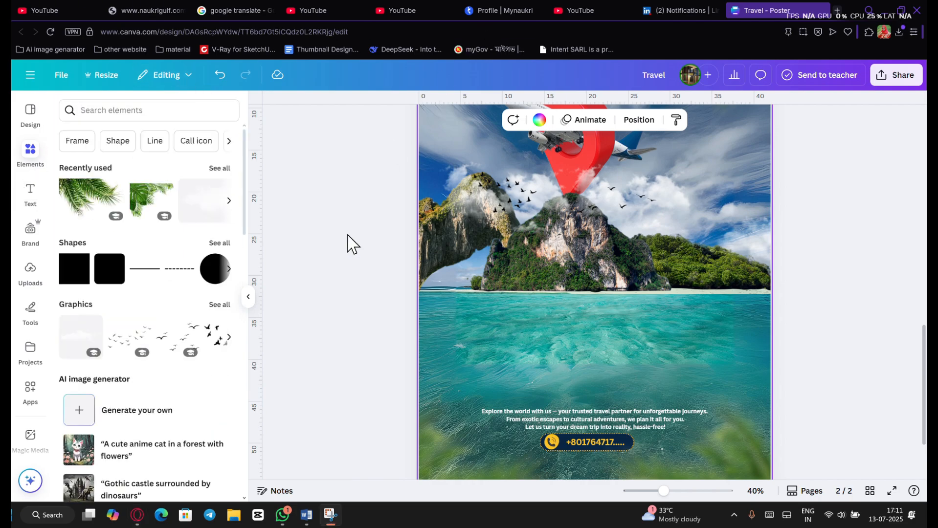
pyautogui.click(144, 109)
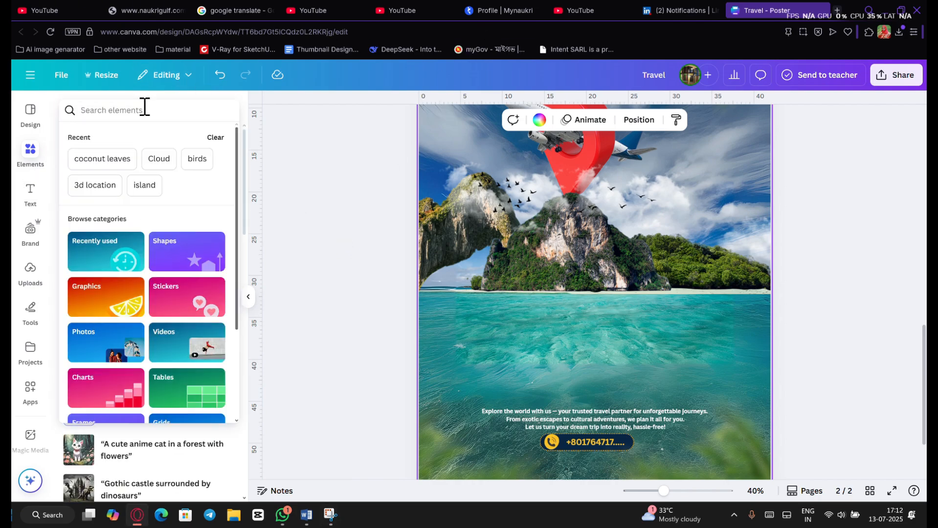
pyautogui.write('shadow')
pyautogui.press('Return')
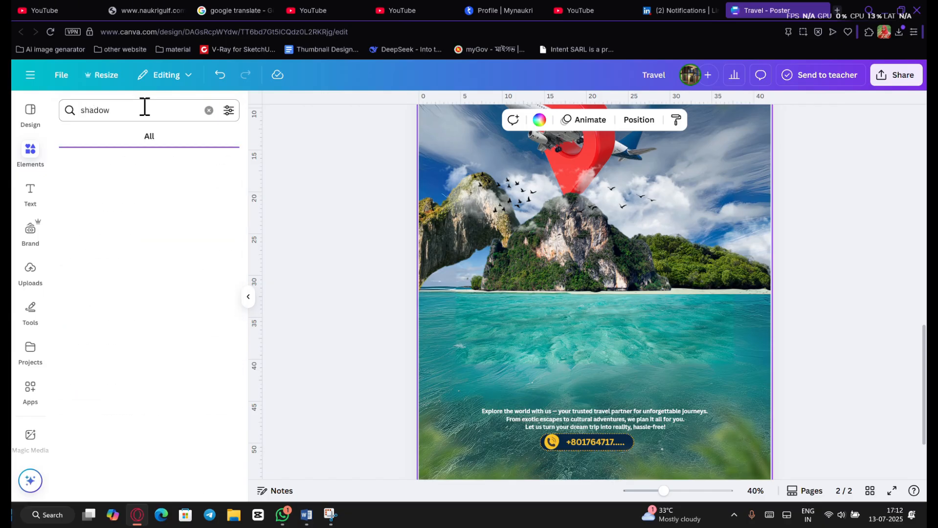
pyautogui.click(110, 139)
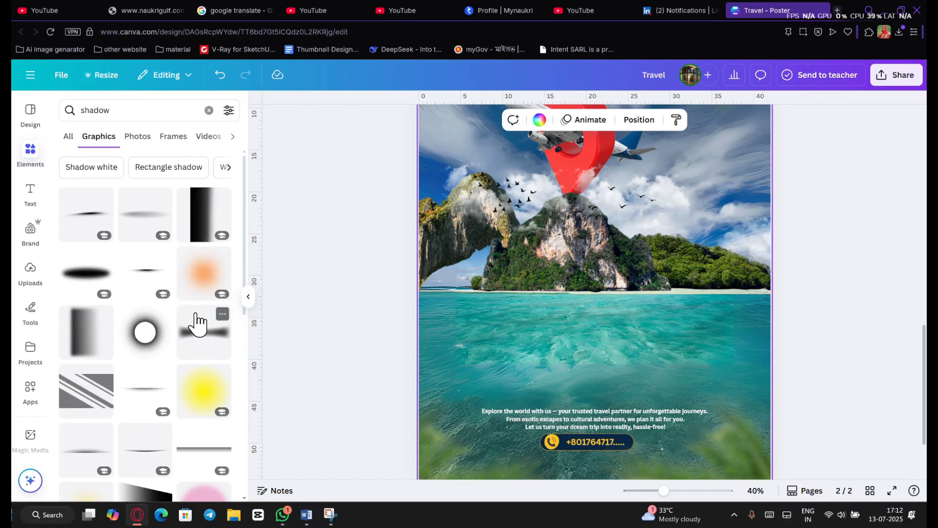
# Step: Look through the shadow graphics for a soft dark shadow that suits the area behind the tagline text
pyautogui.scroll(-15, 191, 325)
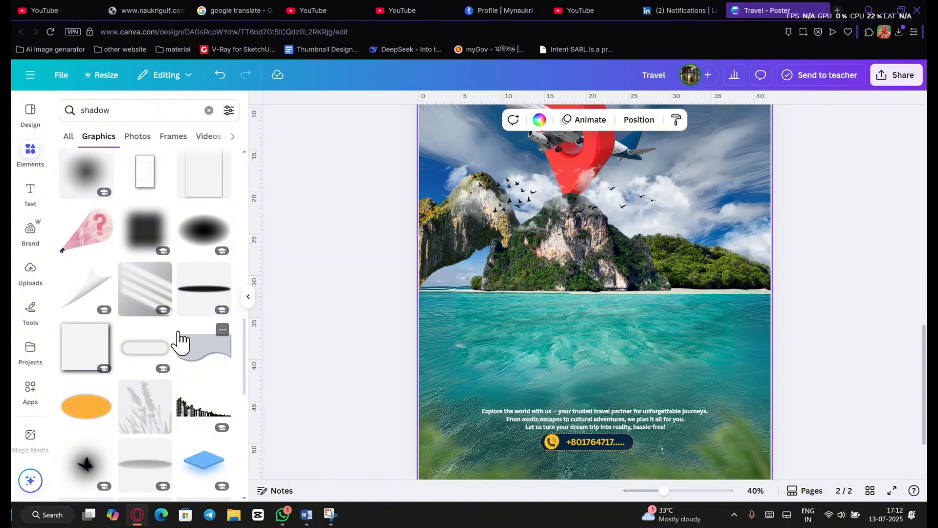
pyautogui.scroll(-10, 179, 342)
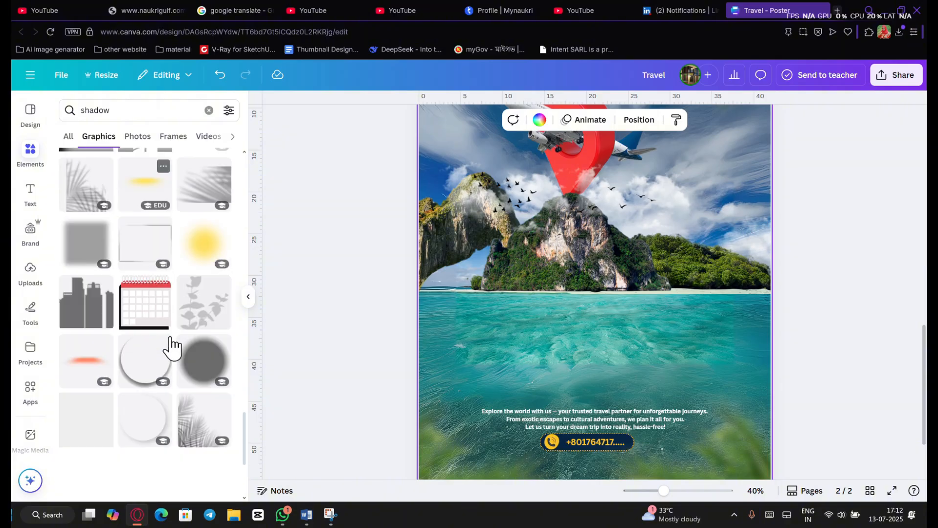
pyautogui.scroll(-10, 173, 348)
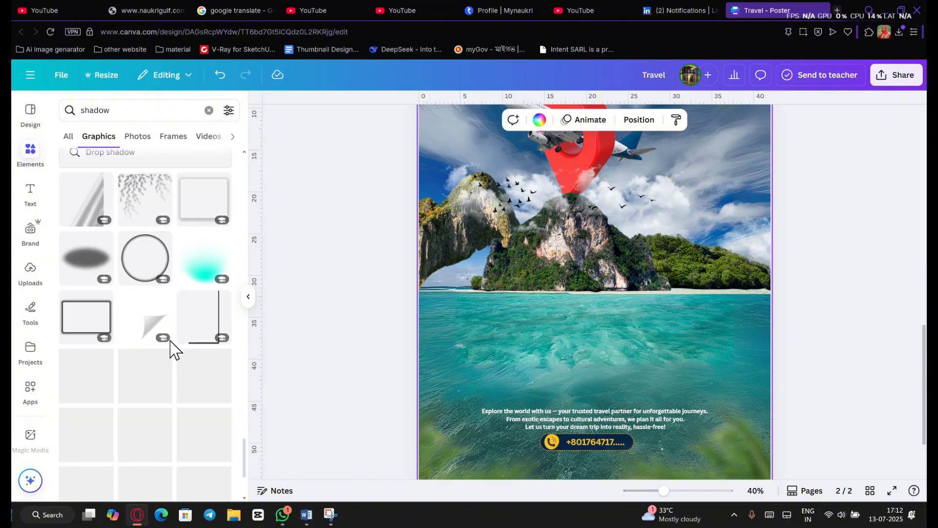
pyautogui.scroll(-10, 173, 349)
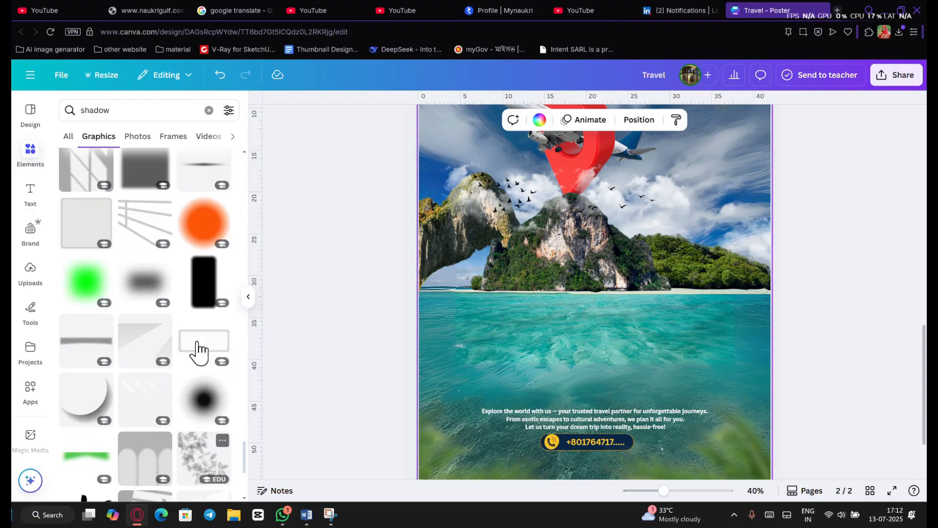
pyautogui.scroll(-10, 197, 352)
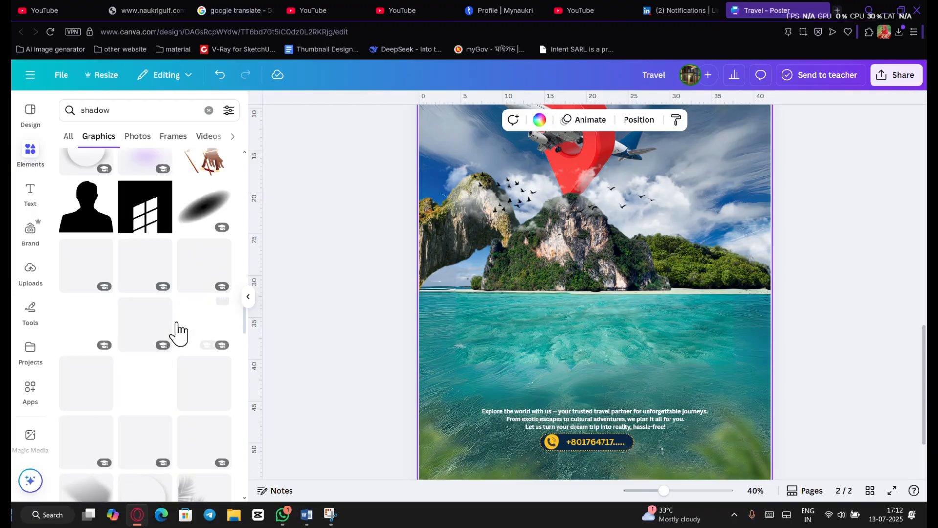
pyautogui.scroll(10, 177, 334)
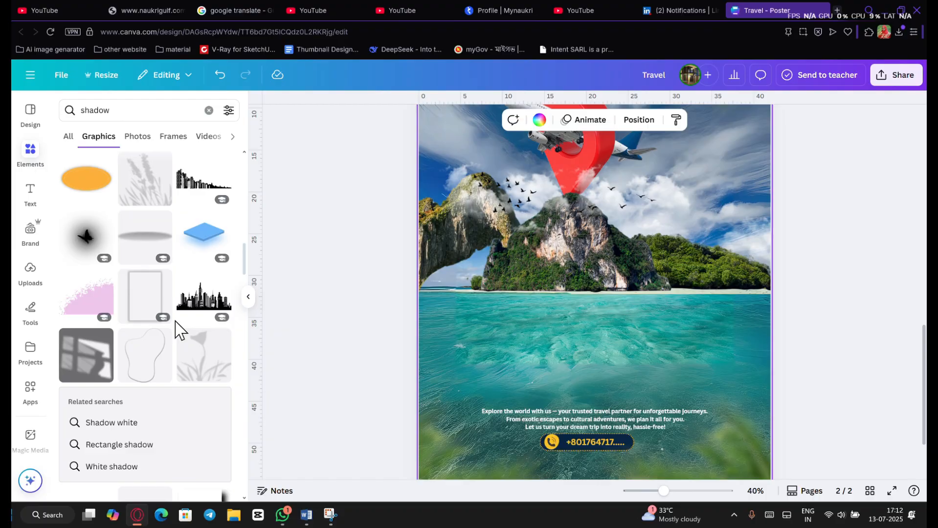
pyautogui.scroll(10, 174, 329)
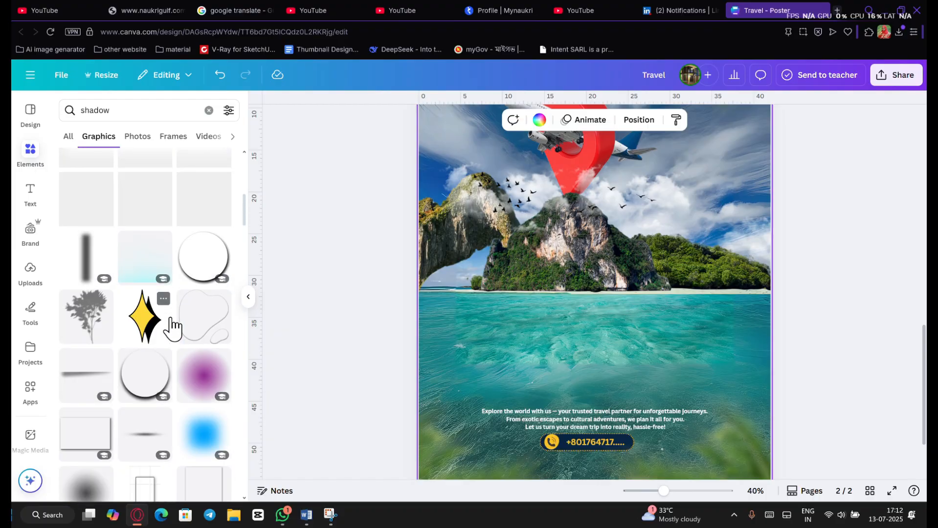
pyautogui.scroll(10, 172, 329)
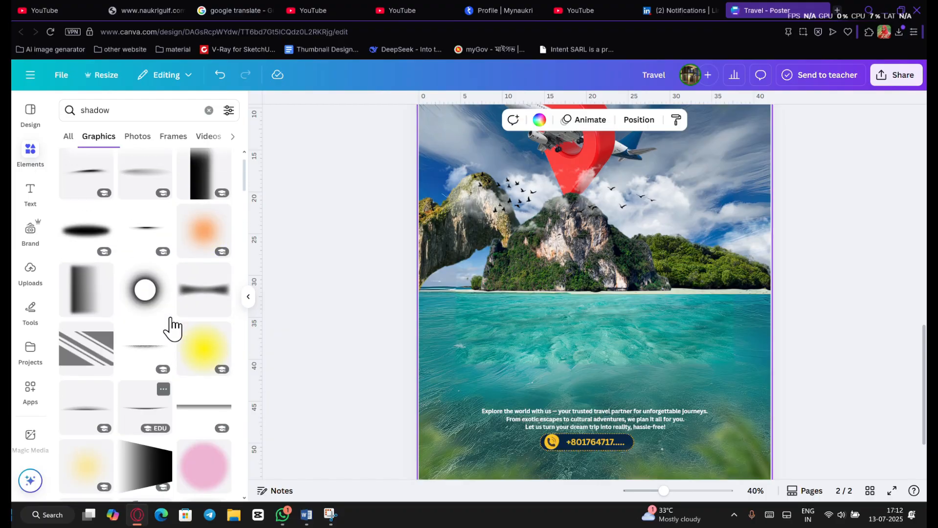
pyautogui.scroll(2, 171, 329)
# Step: Insert a recommended dark oval shadow in place of the soft grey one and move it over the tagline text near the poster's bottom
pyautogui.click(140, 230)
pyautogui.moveTo(504, 269); pyautogui.dragTo(575, 342)
pyautogui.click(618, 286)
pyautogui.click(163, 304)
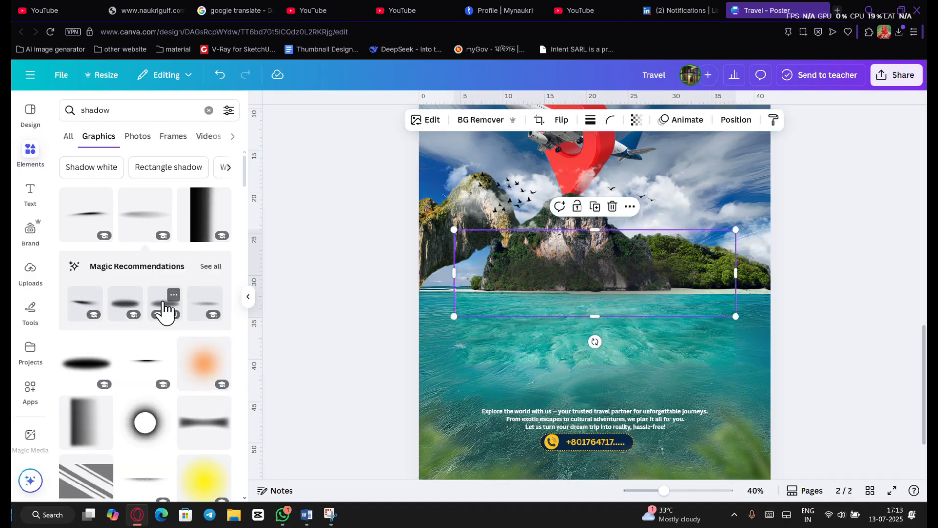
pyautogui.moveTo(576, 274); pyautogui.dragTo(573, 405)
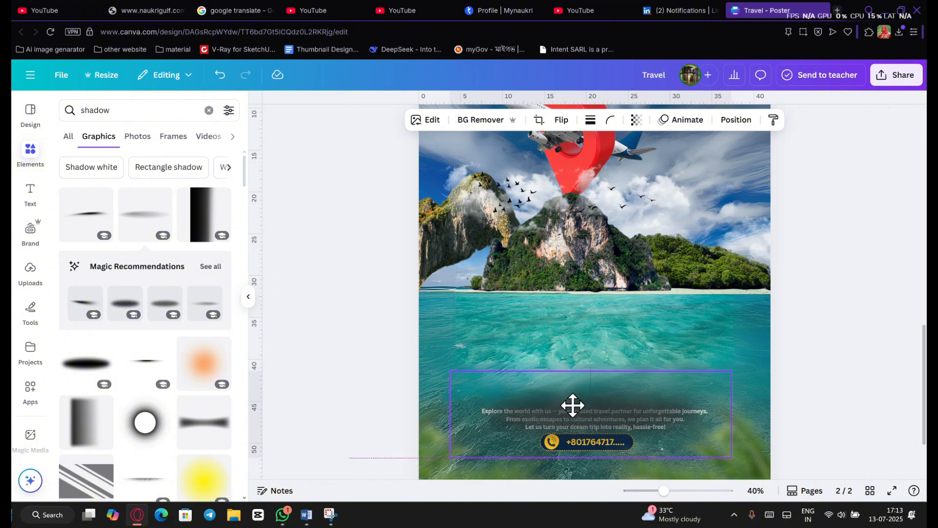
# Step: Send the oval shadow backward behind the tagline text and the phone number badge
pyautogui.click(736, 120)
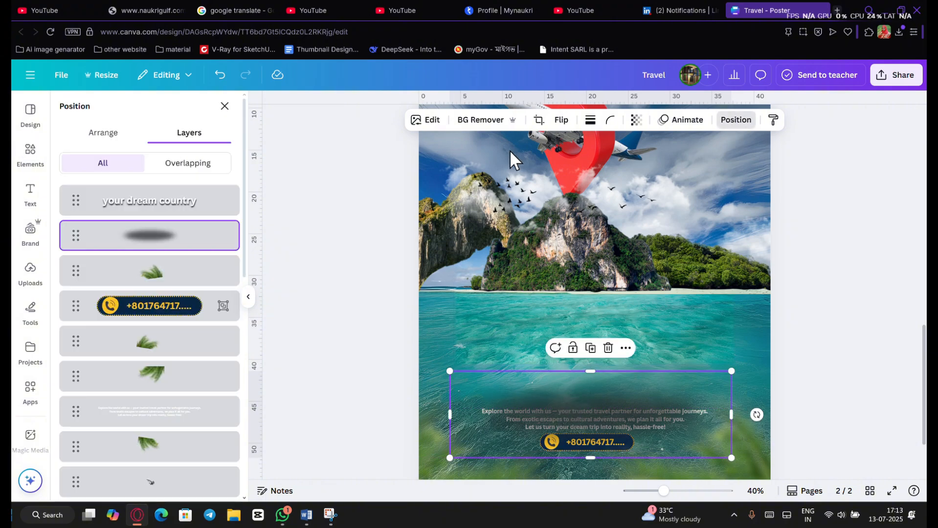
pyautogui.click(97, 138)
pyautogui.click(207, 168)
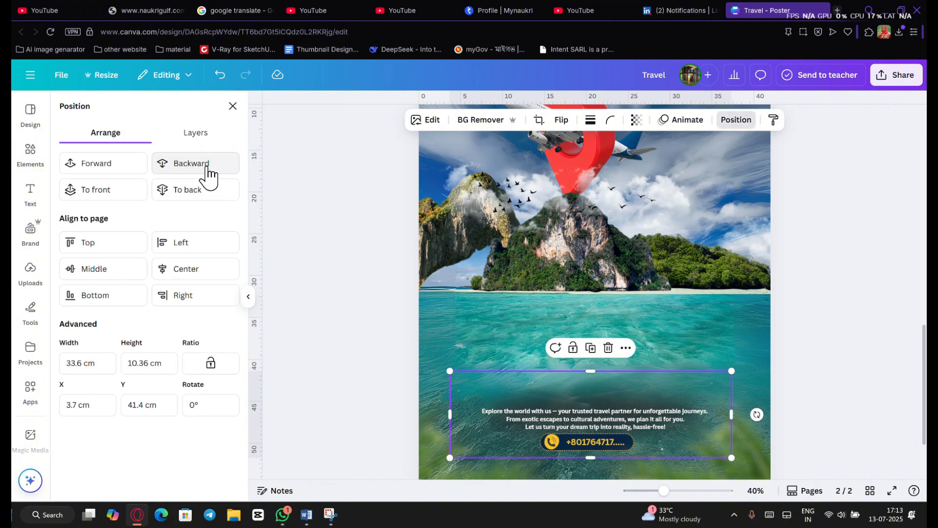
pyautogui.click(207, 169)
pyautogui.click(114, 168)
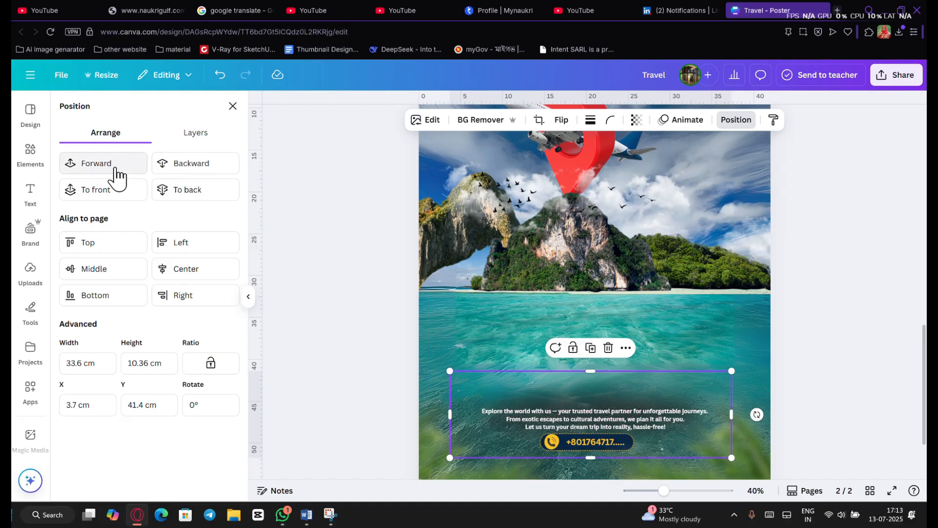
# Step: Widen the shadow to about 34.1 cm, shift it slightly down, and check the poster in full screen
pyautogui.moveTo(732, 422); pyautogui.dragTo(736, 421)
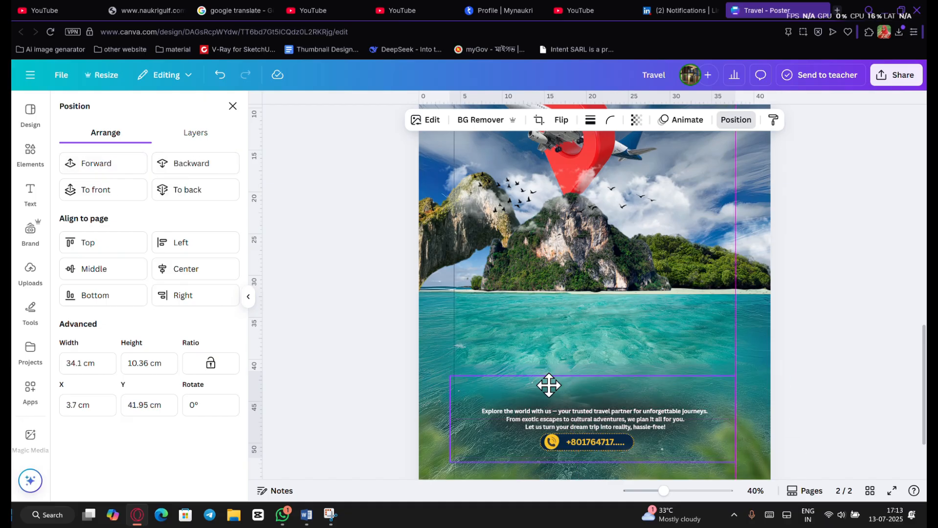
pyautogui.click(891, 492)
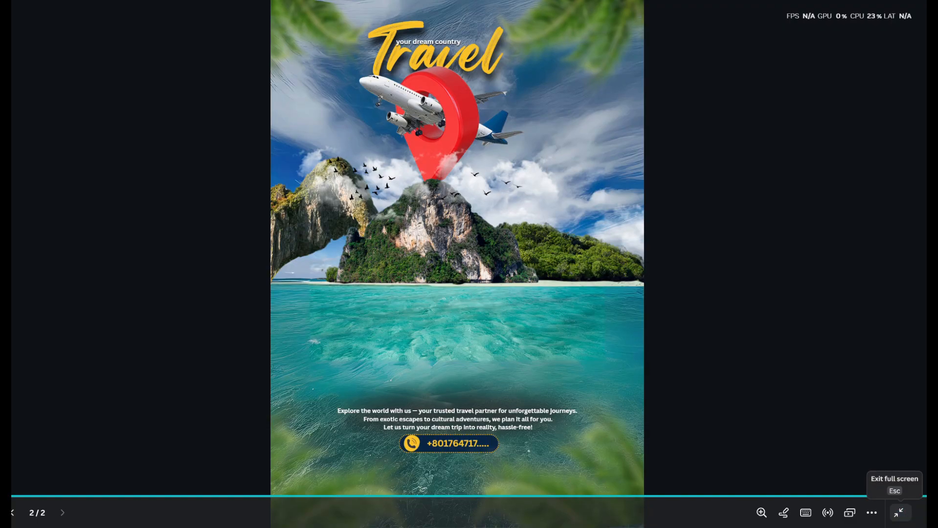
pyautogui.click(899, 512)
# Step: Open the download settings for a PNG file and set the size multiplier to 3.125
pyautogui.click(905, 79)
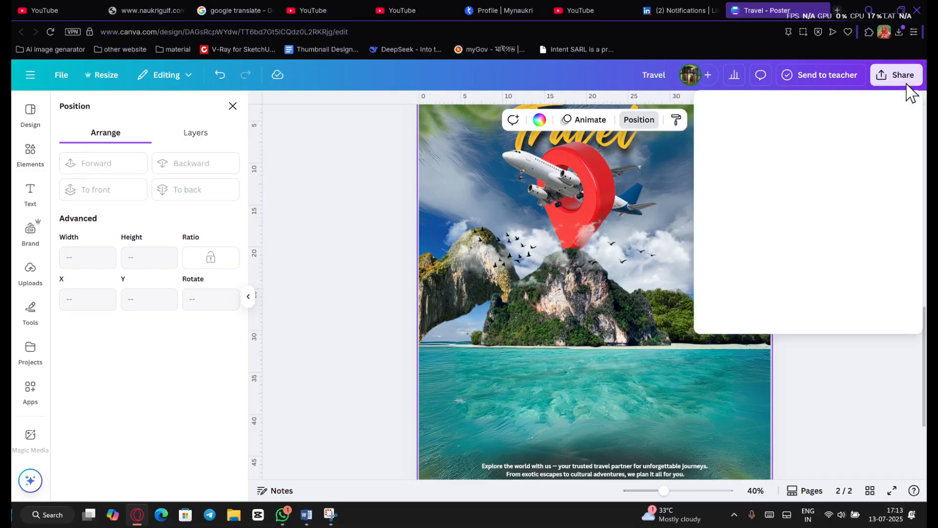
pyautogui.click(743, 315)
pyautogui.click(784, 195)
pyautogui.moveTo(784, 195); pyautogui.dragTo(872, 204)
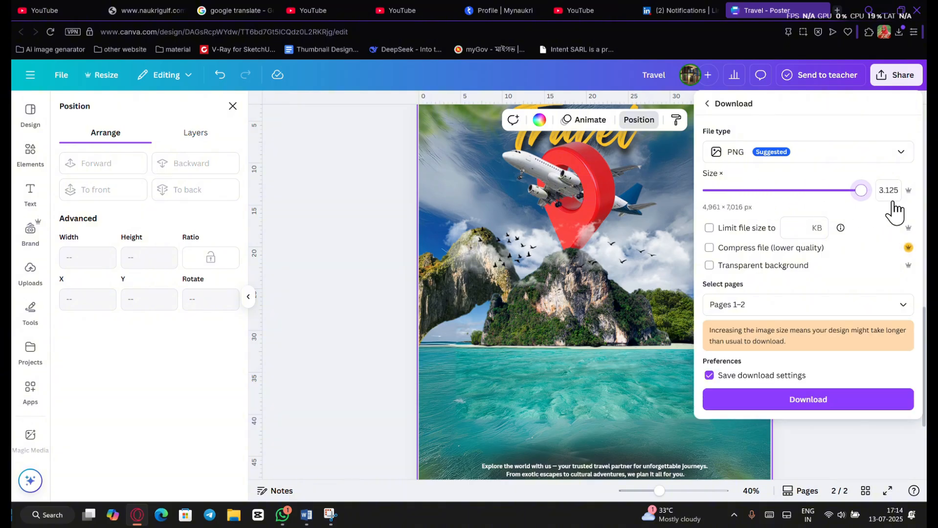
# Step: Limit the download to page 2 by excluding page 1, and download the poster
pyautogui.click(895, 303)
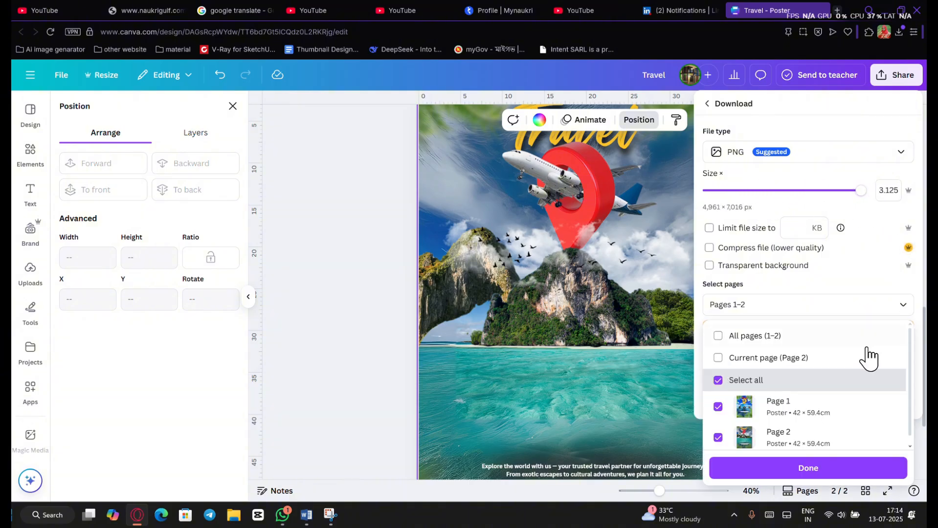
pyautogui.click(719, 400)
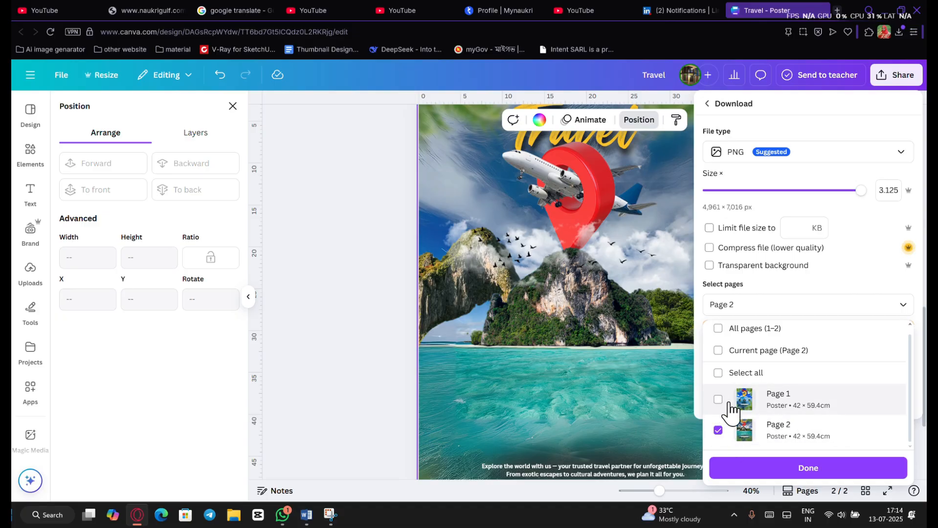
pyautogui.click(808, 468)
pyautogui.click(812, 403)
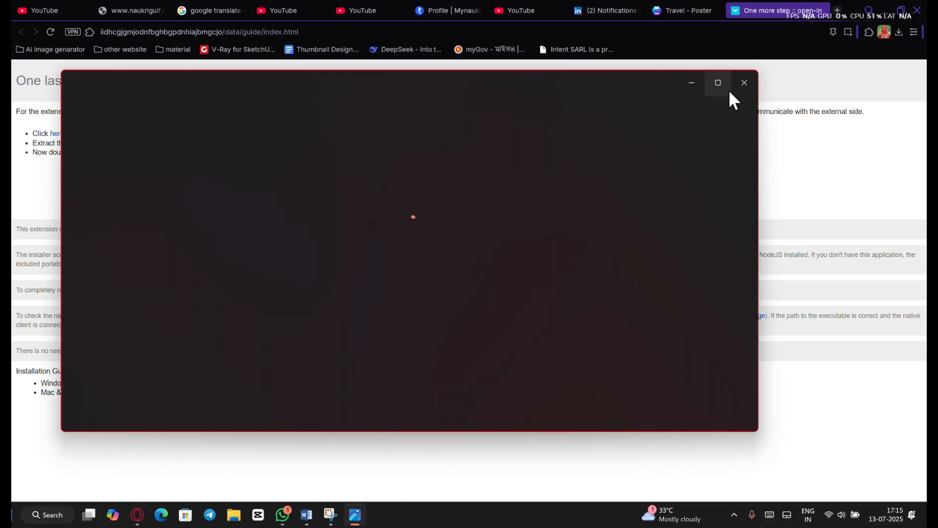
# Step: View the downloaded Travel (1).png maximized in the image viewer, then close it
pyautogui.click(717, 83)
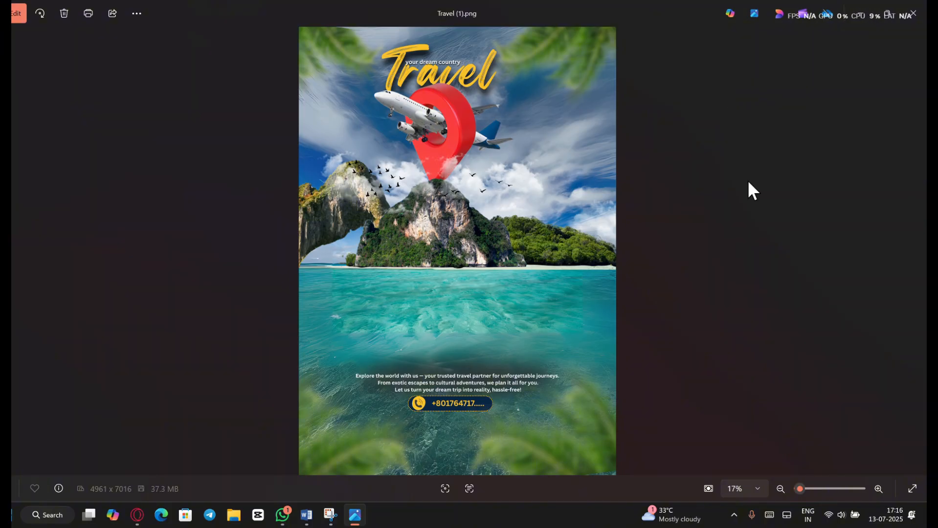
pyautogui.click(913, 14)
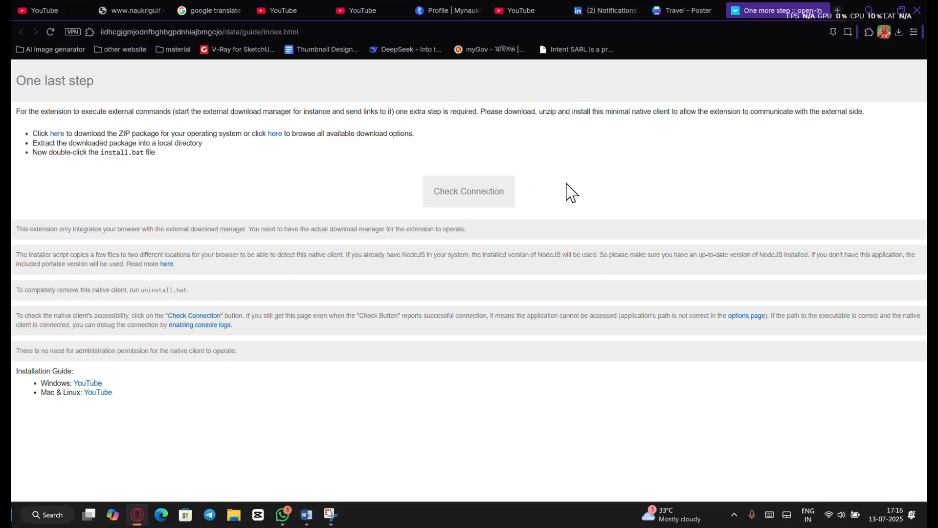